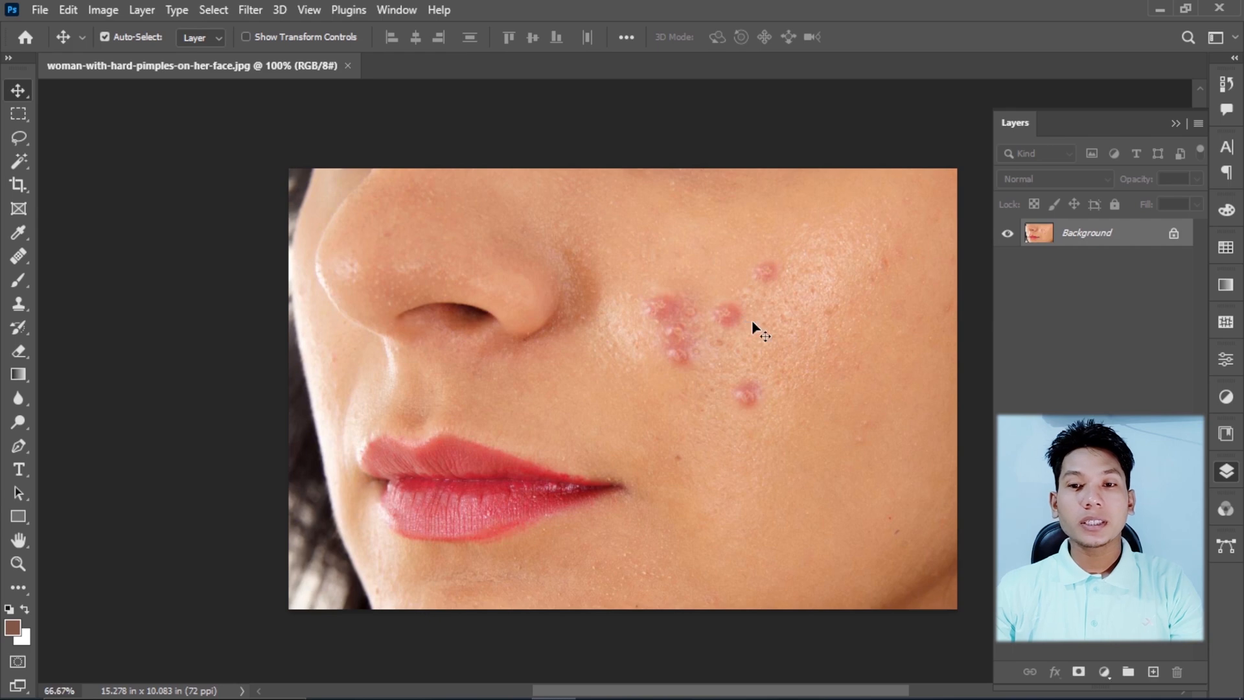
Step: Activate the Spot Healing Brush Tool for retouching the pimples on the cheek
{"action": "scroll", "coordinate": [752, 324], "scroll_direction": "down", "scroll_amount": 1}
{"action": "scroll", "coordinate": [728, 324], "scroll_direction": "up", "scroll_amount": 1}
{"action": "scroll", "coordinate": [725, 319], "scroll_direction": "down", "scroll_amount": 1}
{"action": "scroll", "coordinate": [720, 318], "scroll_direction": "up", "scroll_amount": 1}
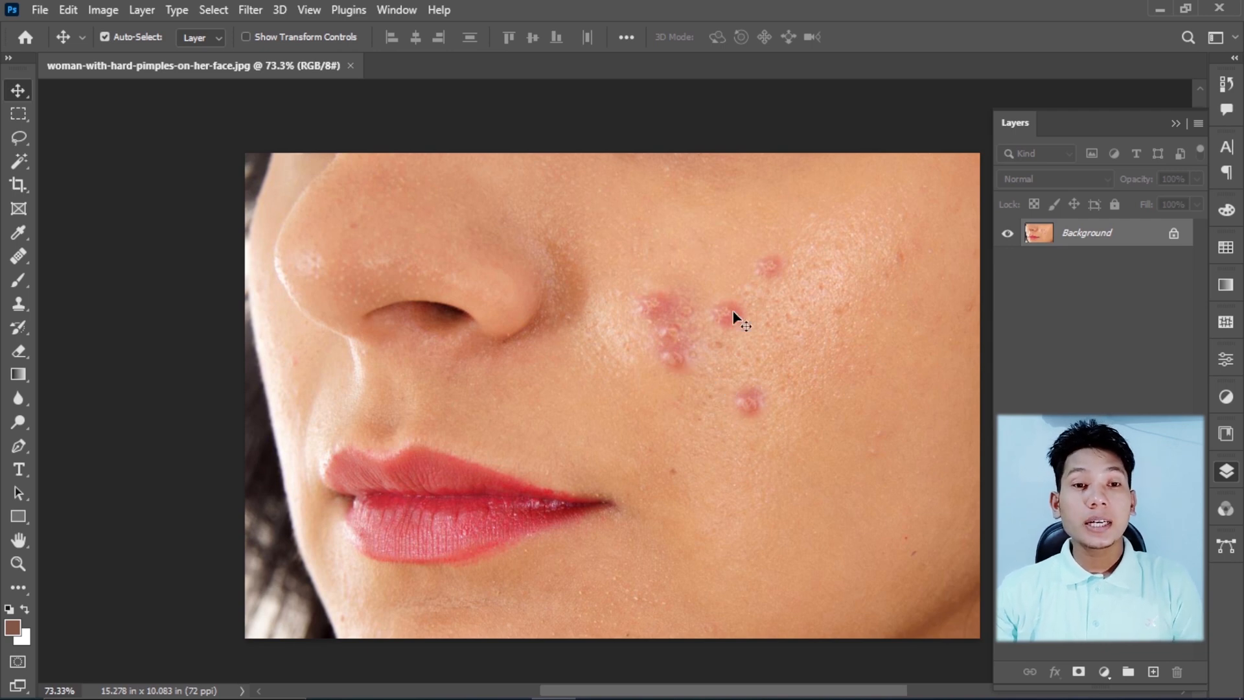
{"action": "right_click", "coordinate": [26, 257]}
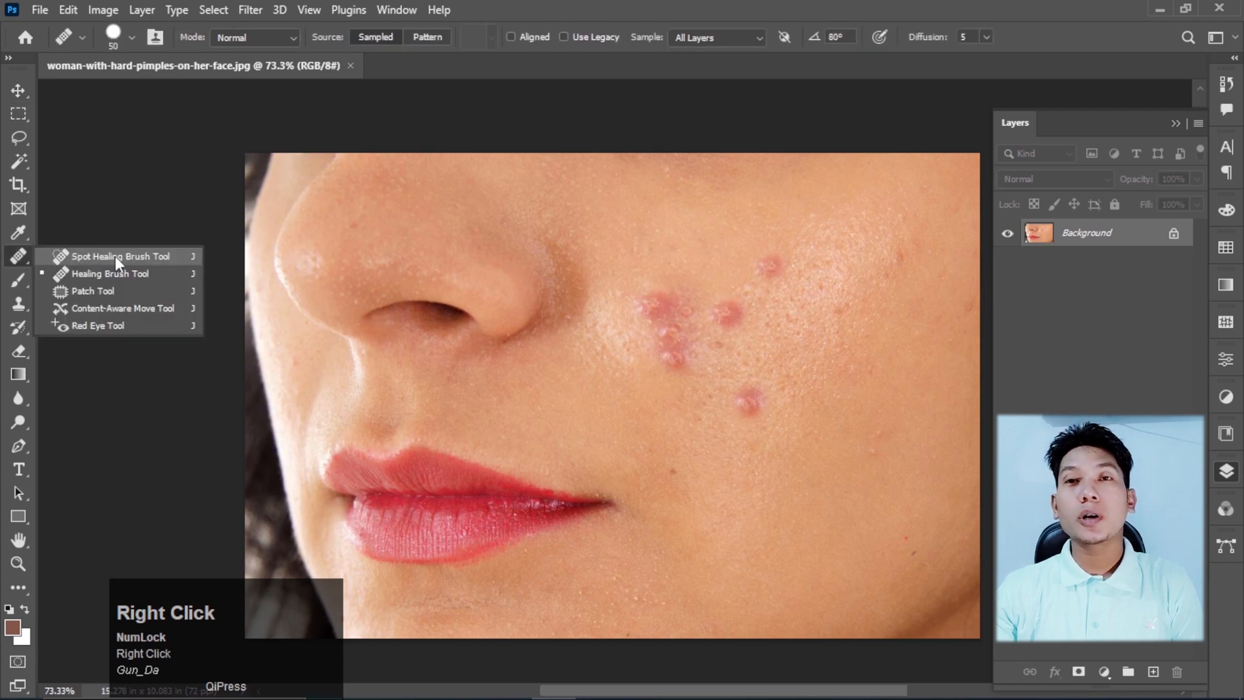
{"action": "left_click", "coordinate": [116, 255]}
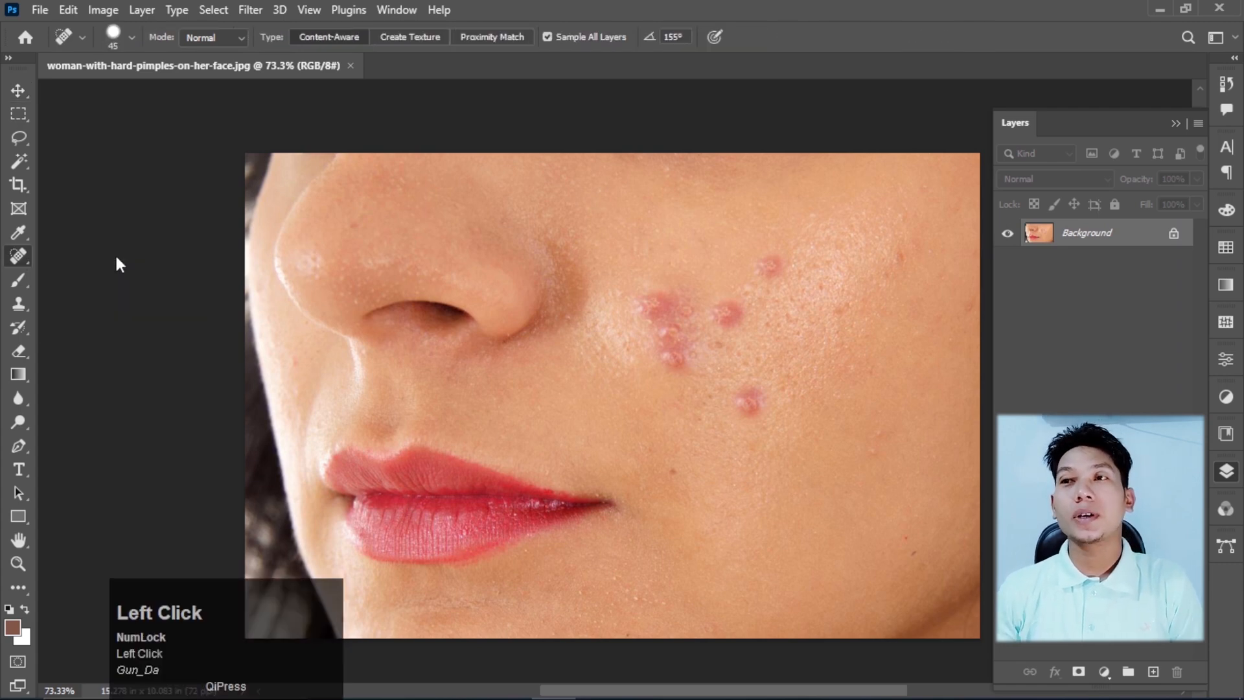
{"action": "right_click", "coordinate": [20, 261]}
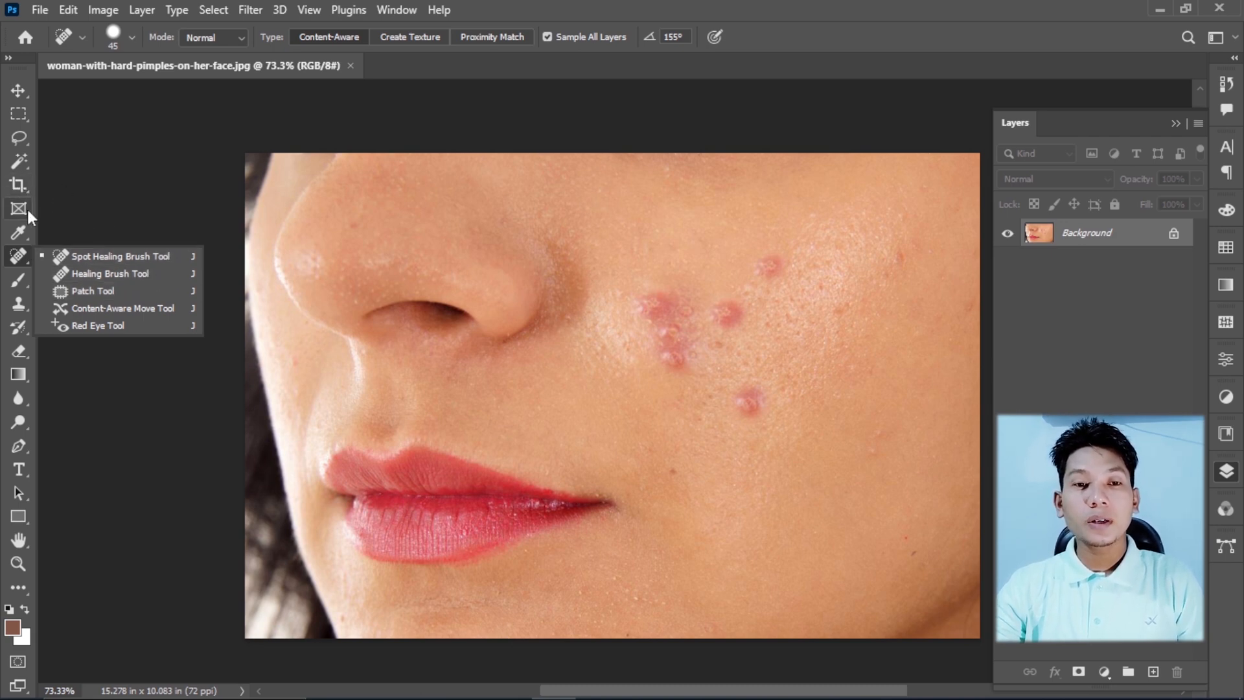
{"action": "left_click", "coordinate": [46, 204]}
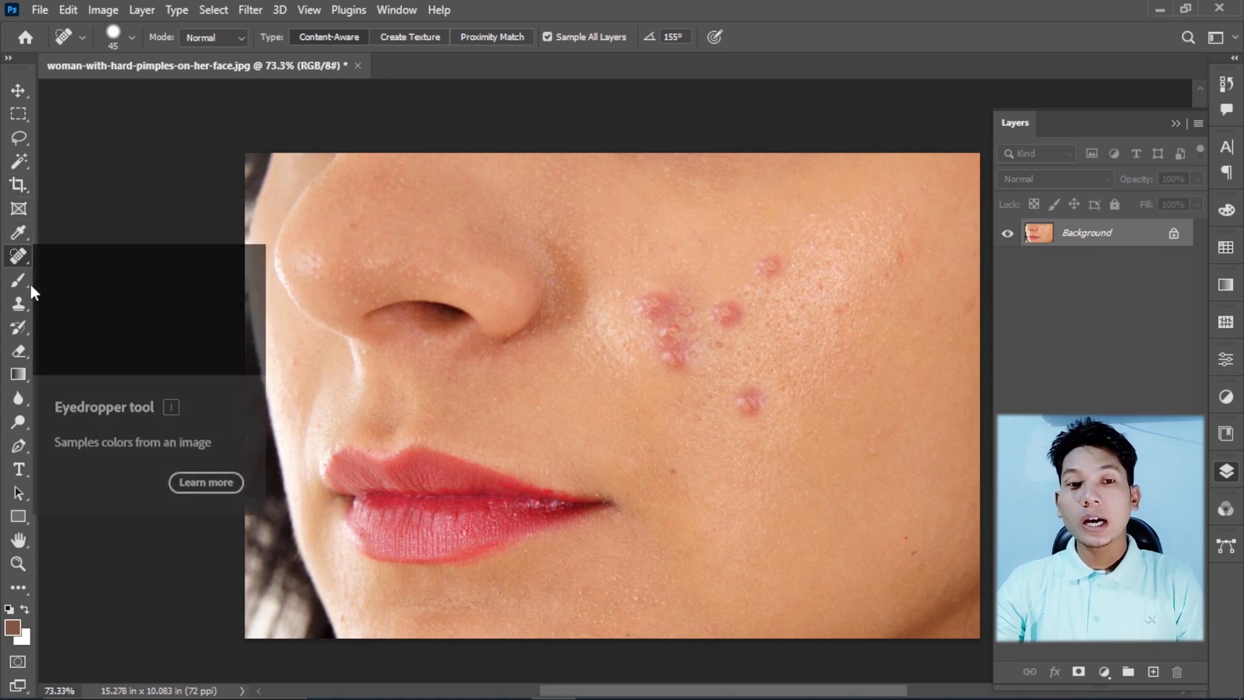
{"action": "right_click", "coordinate": [19, 257]}
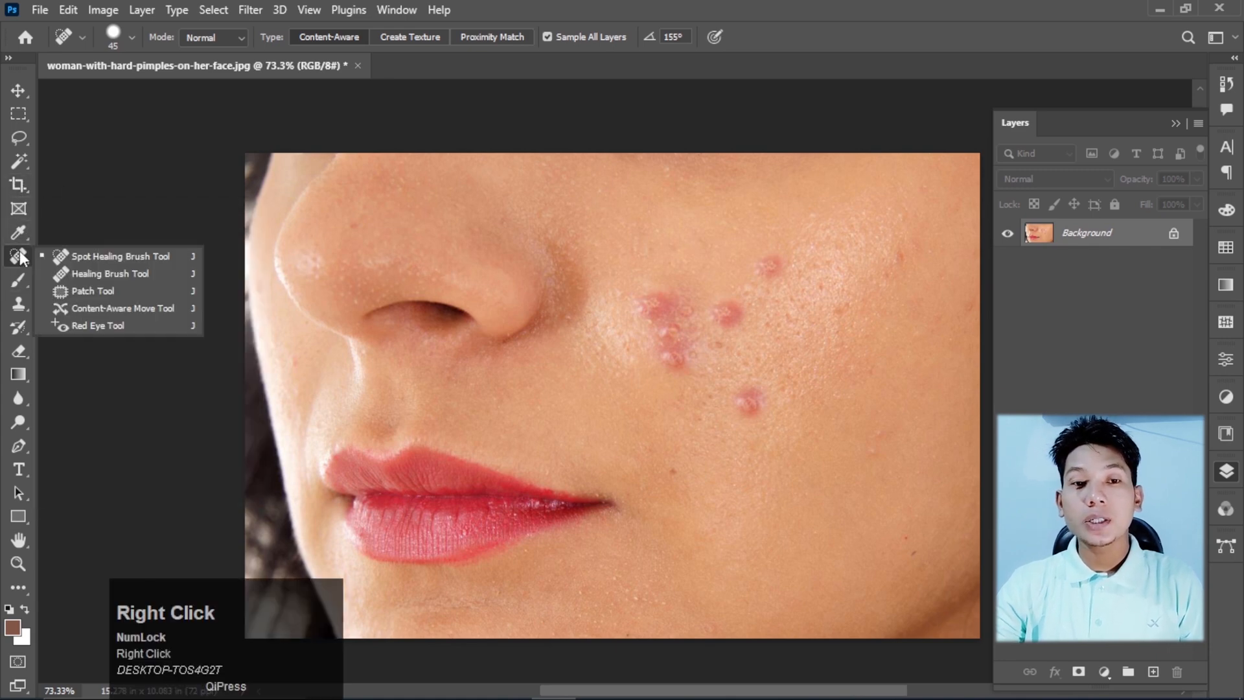
{"action": "left_click", "coordinate": [100, 256]}
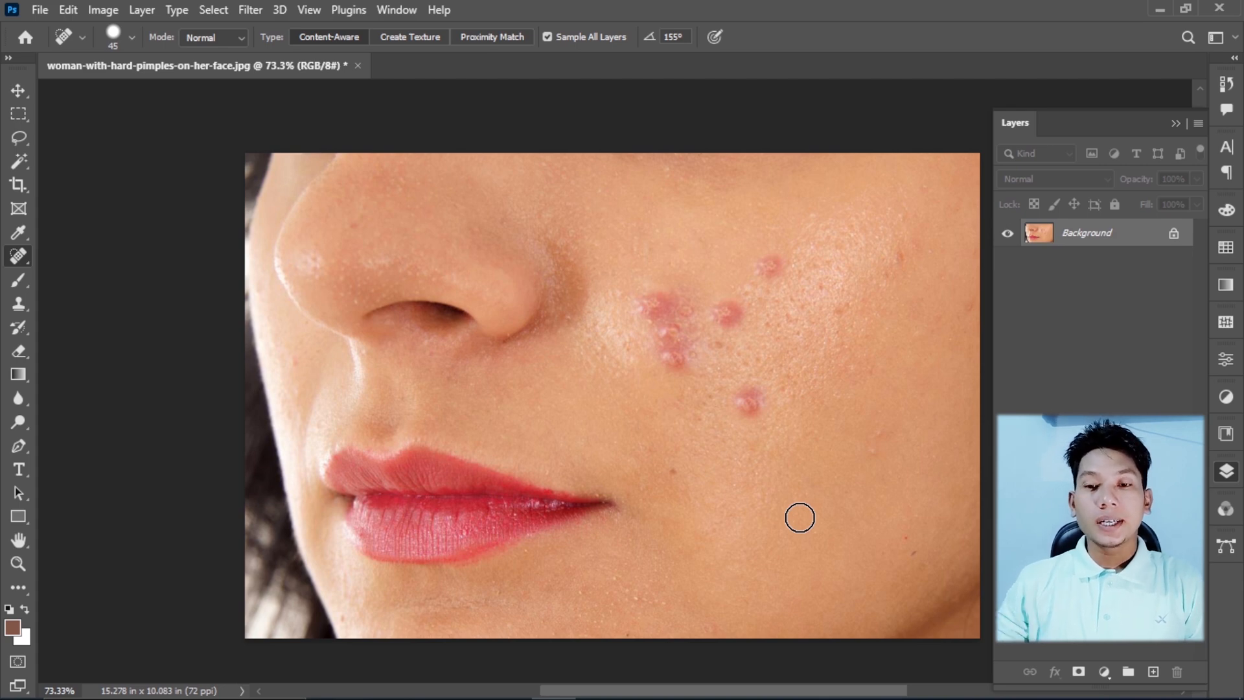
{"action": "right_click", "coordinate": [26, 255]}
{"action": "left_click", "coordinate": [123, 254]}
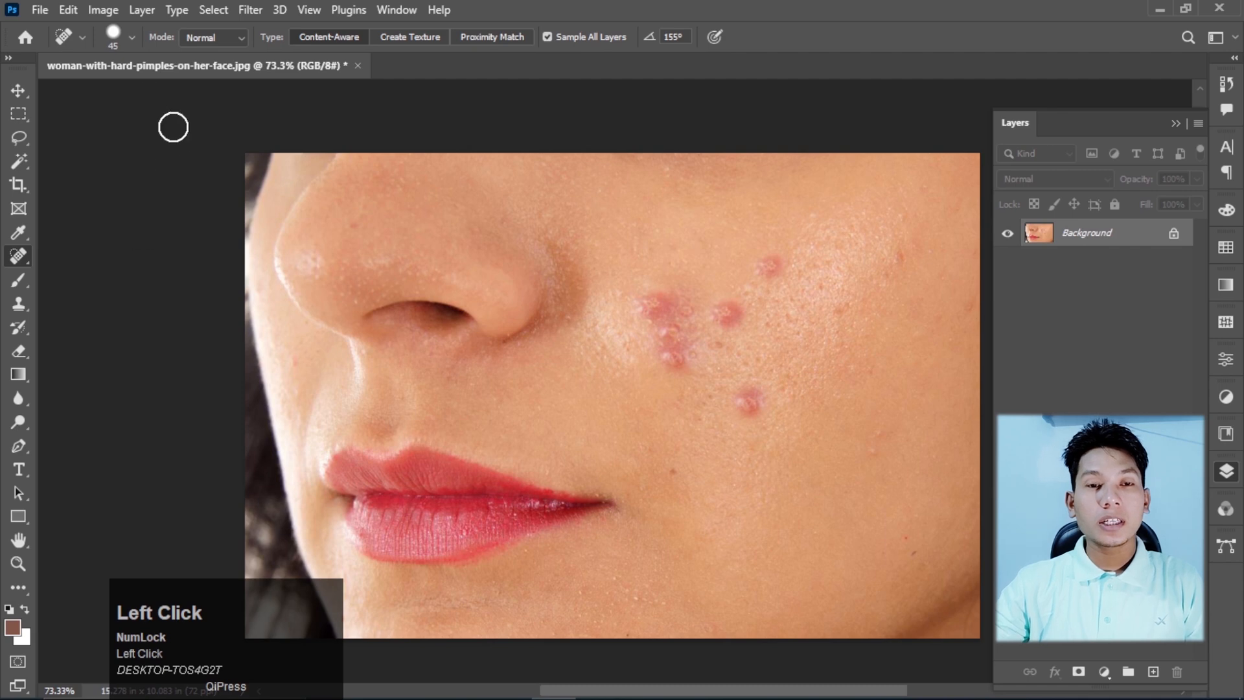
Step: Set the brush size to 69 px and hardness to 81%, and heal the uppermost pimple on the cheek
{"action": "left_click", "coordinate": [132, 37]}
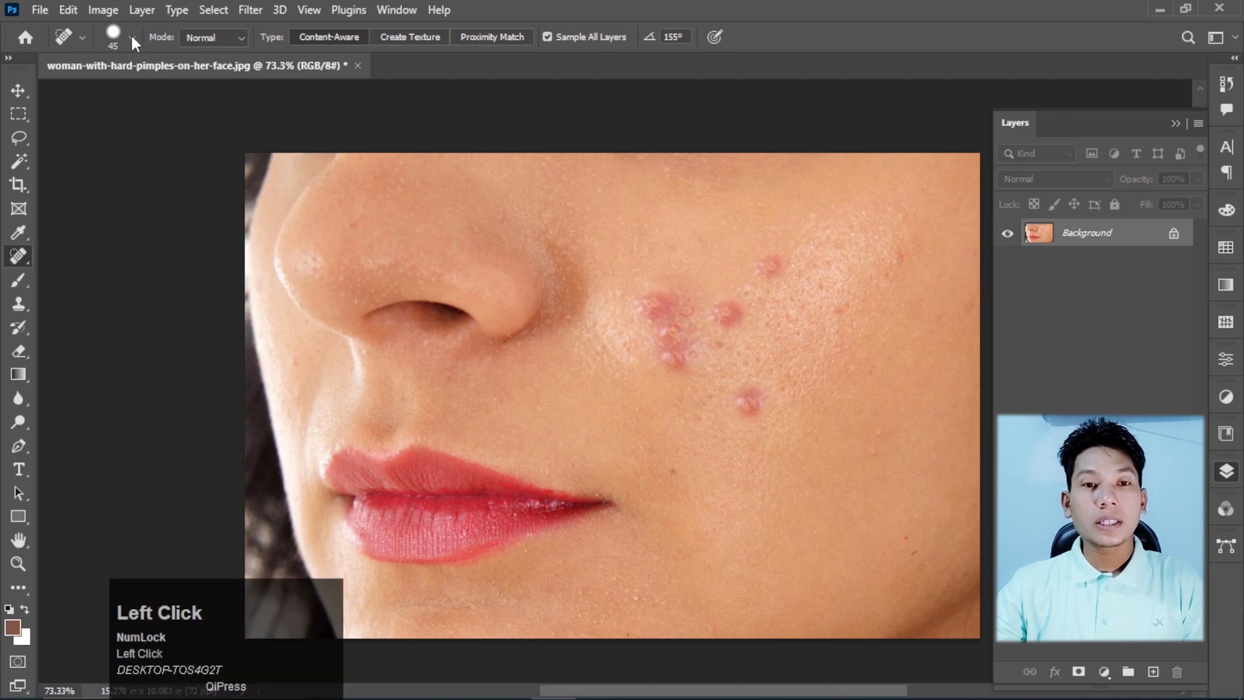
{"action": "mouse_move", "coordinate": [71, 89]}
{"action": "left_mouse_down"}
{"action": "mouse_move", "coordinate": [123, 89]}
{"action": "mouse_move", "coordinate": [96, 93]}
{"action": "left_mouse_up"}
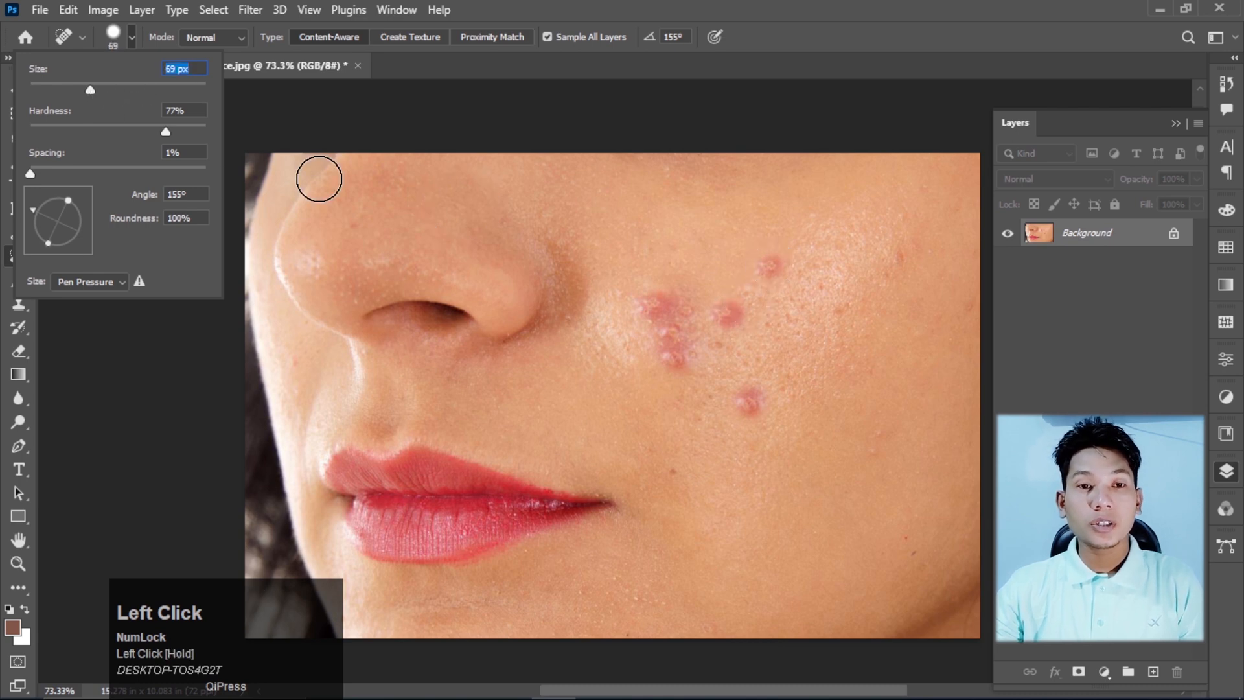
{"action": "mouse_move", "coordinate": [166, 131]}
{"action": "left_mouse_down"}
{"action": "mouse_move", "coordinate": [185, 130]}
{"action": "mouse_move", "coordinate": [168, 131]}
{"action": "left_mouse_up"}
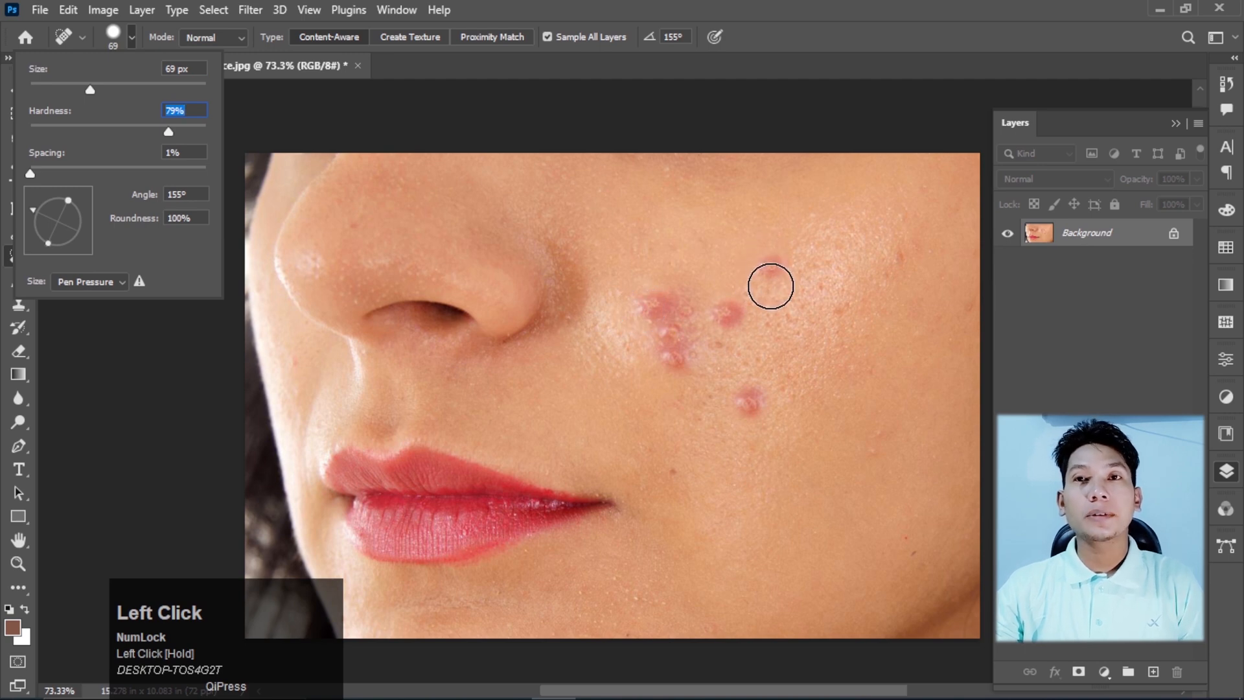
{"action": "left_click_drag", "start_coordinate": [169, 131], "coordinate": [174, 131]}
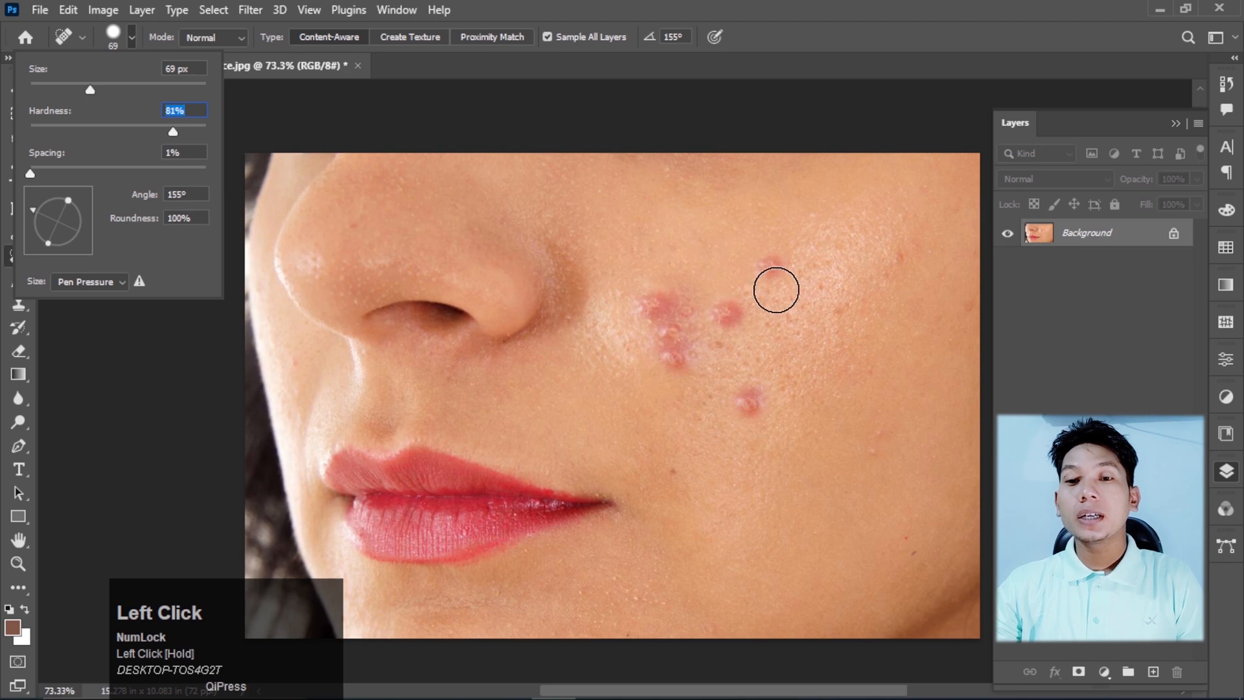
{"action": "left_click_drag", "start_coordinate": [770, 265], "coordinate": [781, 276]}
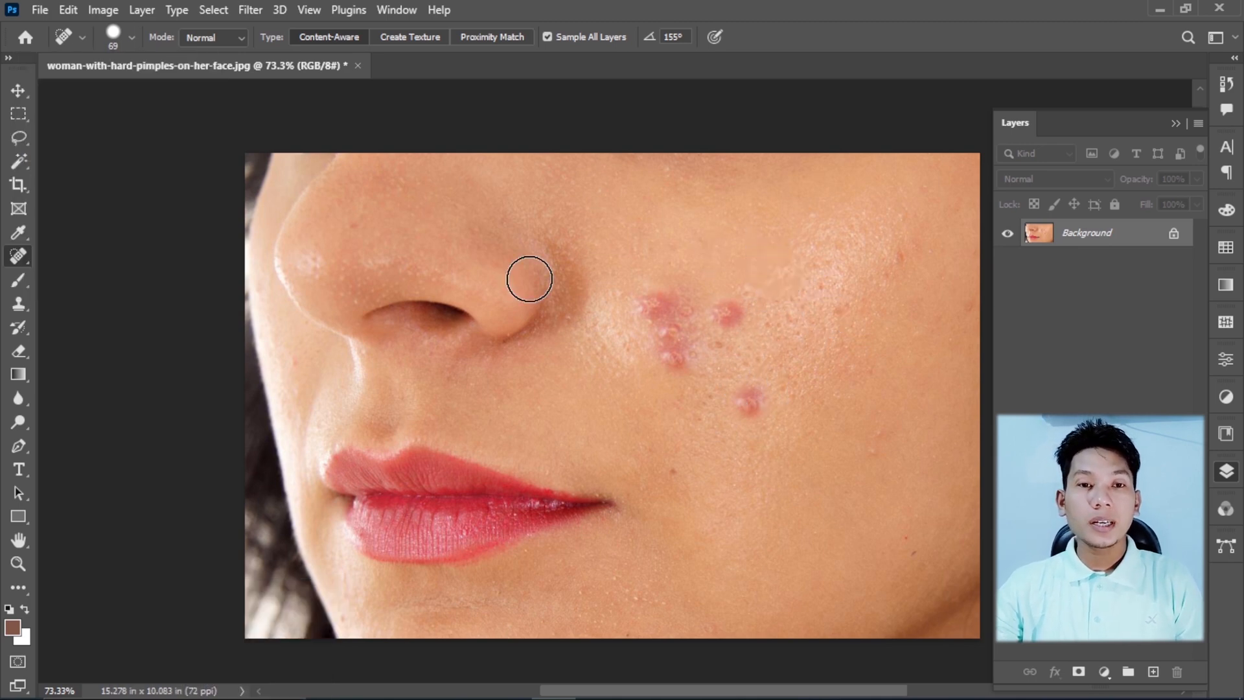
Step: Set the healing brush's hardness to 78% and its spacing to 65%
{"action": "left_click", "coordinate": [131, 35]}
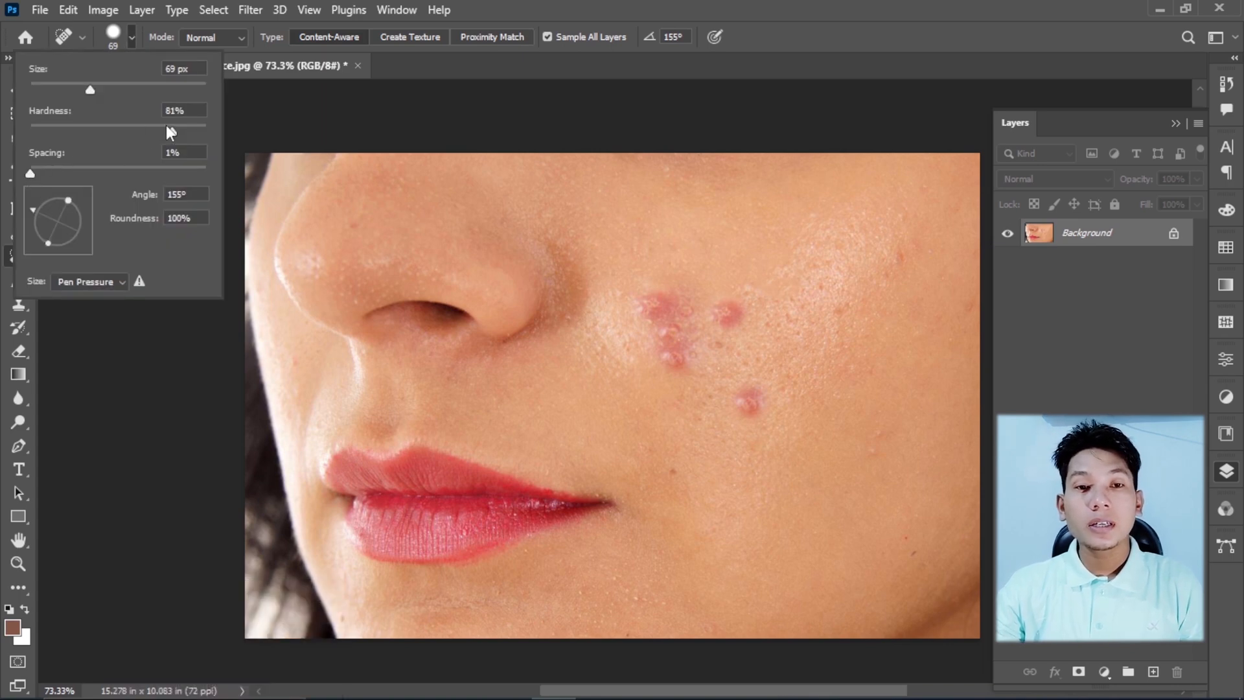
{"action": "left_click_drag", "start_coordinate": [171, 132], "coordinate": [166, 130]}
{"action": "mouse_move", "coordinate": [33, 175]}
{"action": "left_mouse_down"}
{"action": "mouse_move", "coordinate": [100, 165]}
{"action": "mouse_move", "coordinate": [86, 169]}
{"action": "left_mouse_up"}
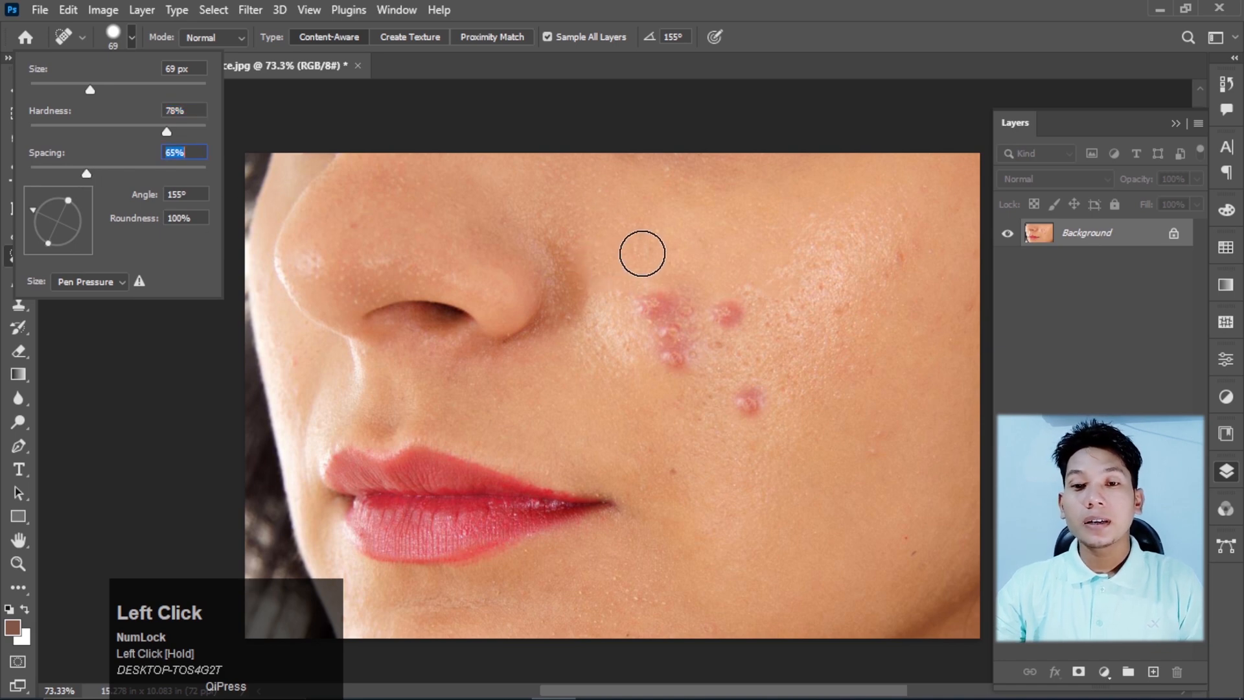
Step: Try a winding healing stroke across the cheek, and undo it together with the uppermost pimple's healing
{"action": "mouse_move", "coordinate": [649, 230]}
{"action": "left_mouse_down"}
{"action": "mouse_move", "coordinate": [618, 312]}
{"action": "mouse_move", "coordinate": [619, 365]}
{"action": "mouse_move", "coordinate": [649, 412]}
{"action": "mouse_move", "coordinate": [732, 406]}
{"action": "mouse_move", "coordinate": [746, 344]}
{"action": "mouse_move", "coordinate": [818, 249]}
{"action": "mouse_move", "coordinate": [868, 273]}
{"action": "mouse_move", "coordinate": [861, 442]}
{"action": "left_mouse_up"}
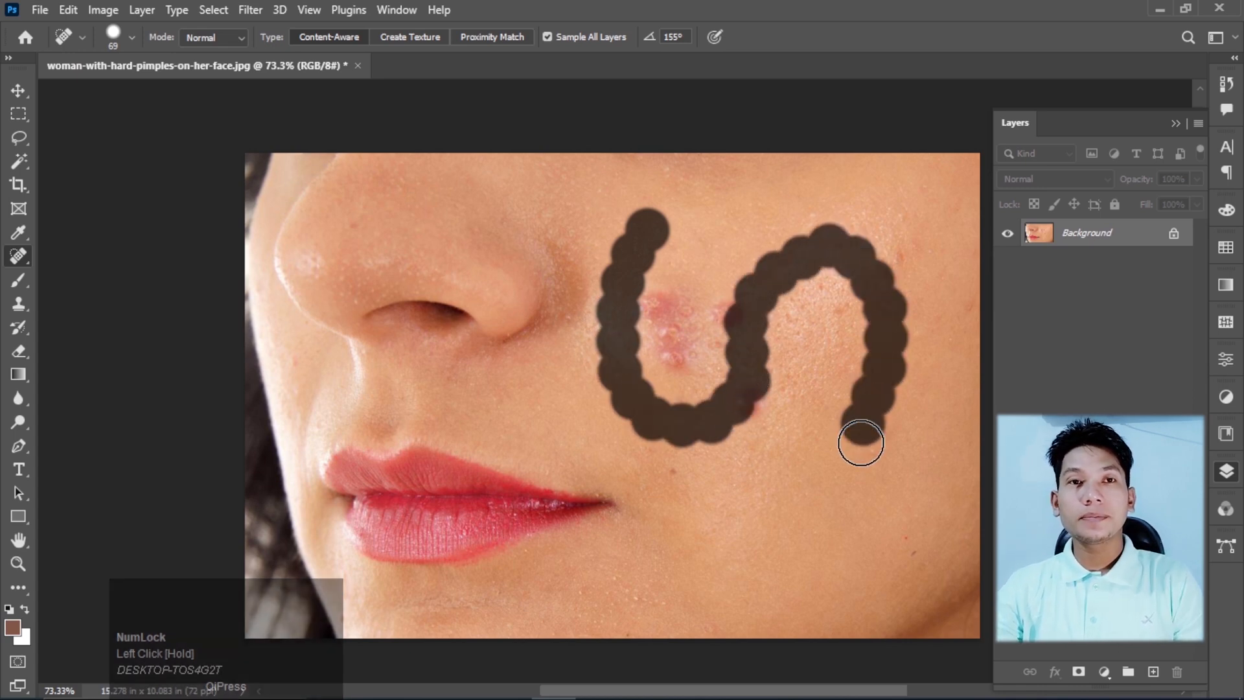
{"action": "key", "text": "ctrl+z"}
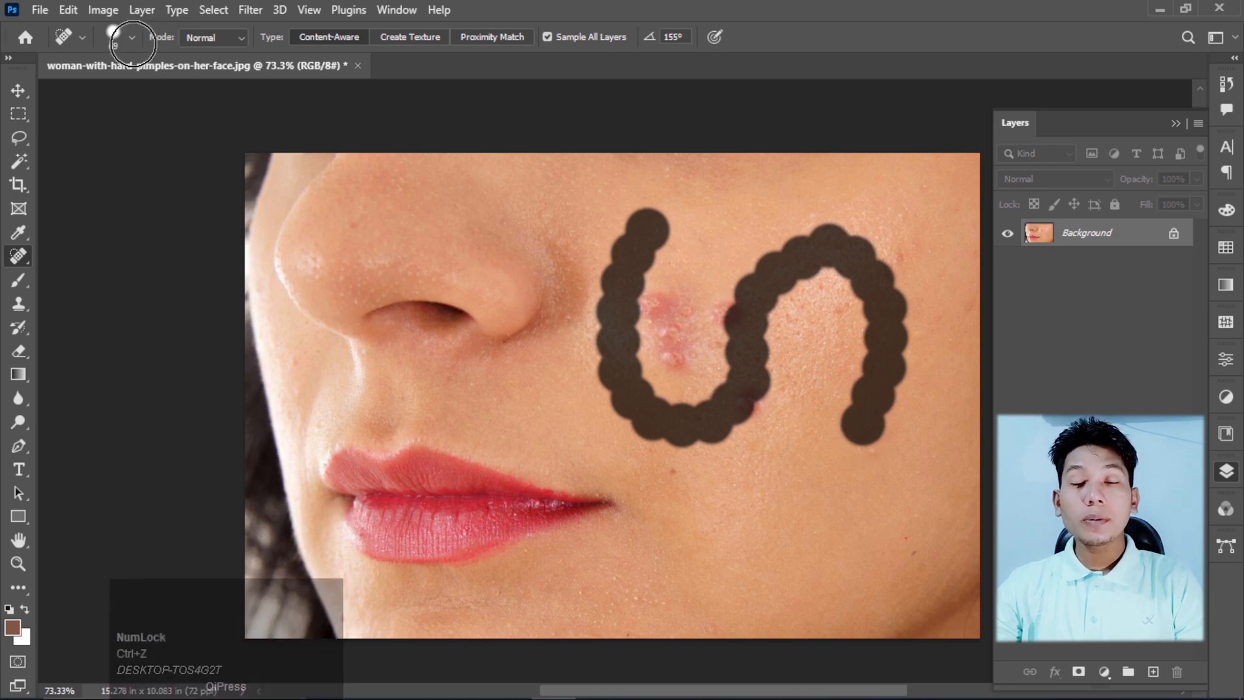
{"action": "key", "text": "ctrl+z"}
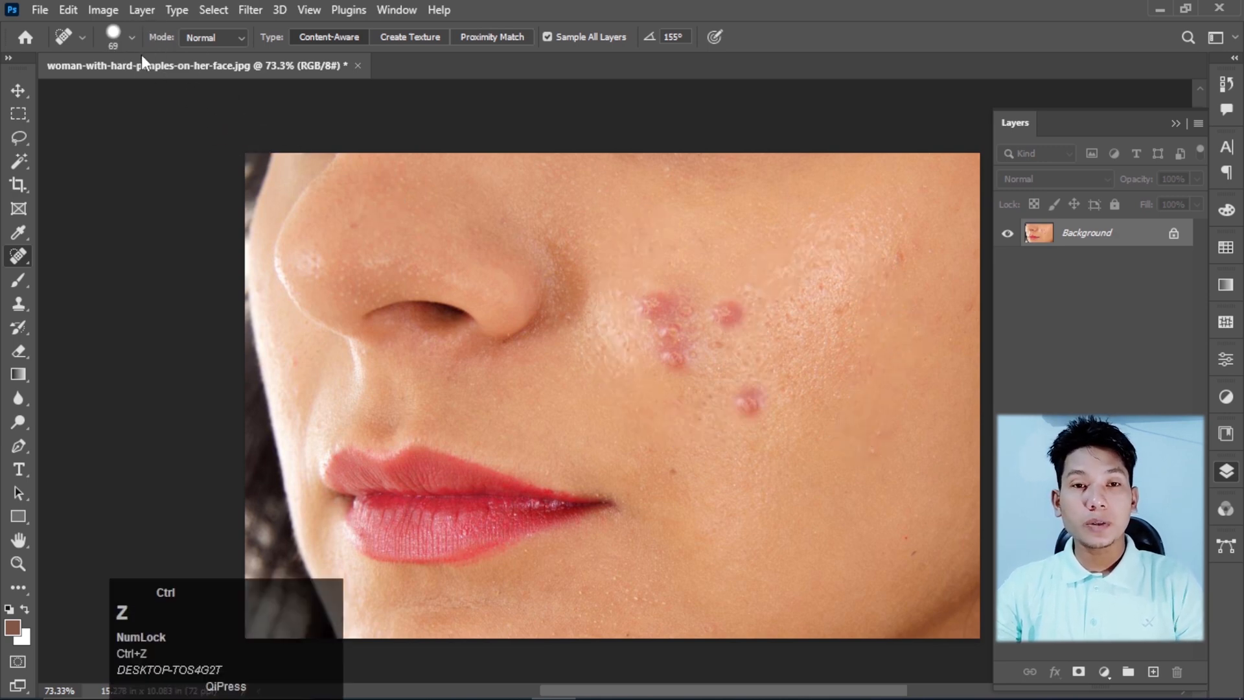
Step: Set the brush spacing to 130%, test it with a long winding stroke over the cheek, and undo the stroke
{"action": "left_click", "coordinate": [132, 37]}
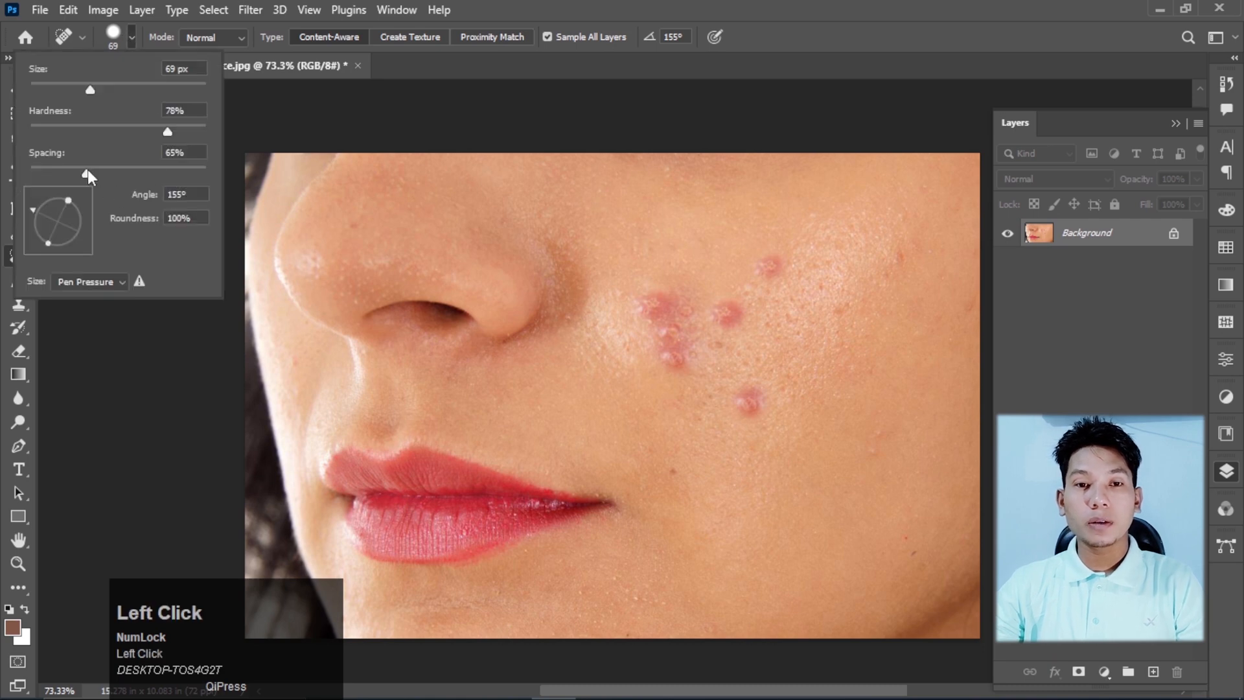
{"action": "left_click_drag", "start_coordinate": [88, 172], "coordinate": [131, 173]}
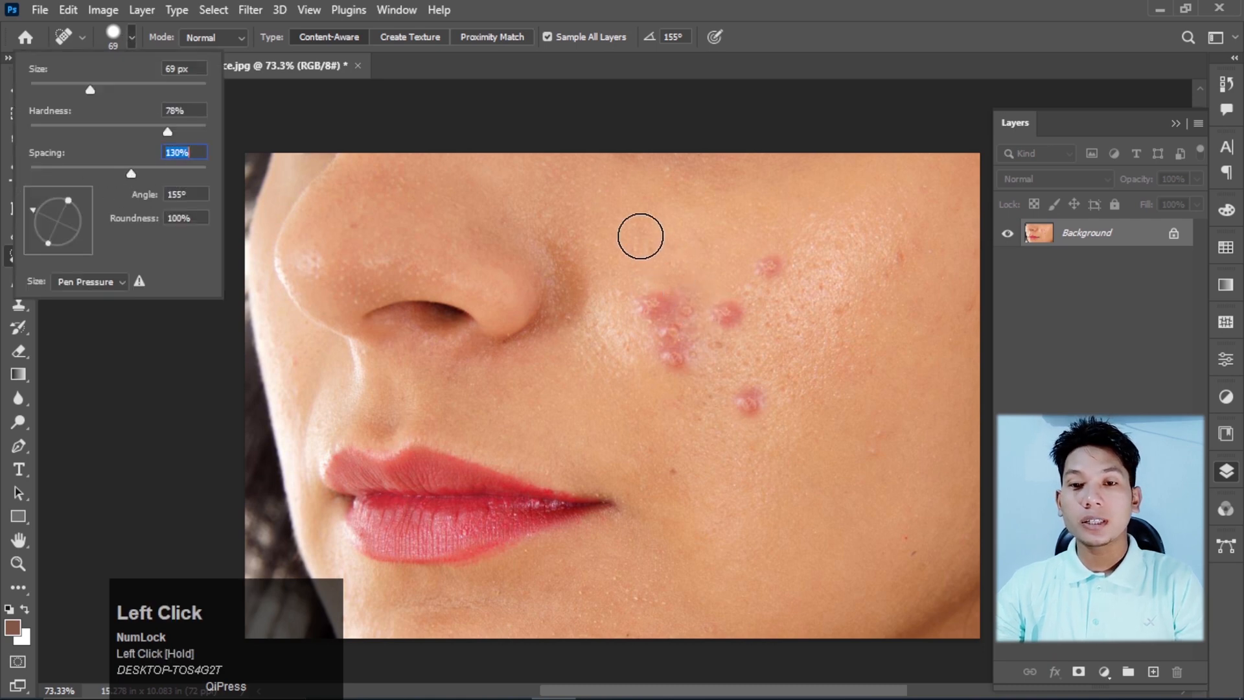
{"action": "mouse_move", "coordinate": [622, 214]}
{"action": "left_mouse_down"}
{"action": "mouse_move", "coordinate": [606, 297]}
{"action": "mouse_move", "coordinate": [624, 429]}
{"action": "mouse_move", "coordinate": [721, 349]}
{"action": "mouse_move", "coordinate": [763, 290]}
{"action": "mouse_move", "coordinate": [832, 393]}
{"action": "mouse_move", "coordinate": [856, 465]}
{"action": "mouse_move", "coordinate": [917, 290]}
{"action": "mouse_move", "coordinate": [816, 199]}
{"action": "mouse_move", "coordinate": [776, 211]}
{"action": "mouse_move", "coordinate": [701, 302]}
{"action": "mouse_move", "coordinate": [733, 311]}
{"action": "left_mouse_up"}
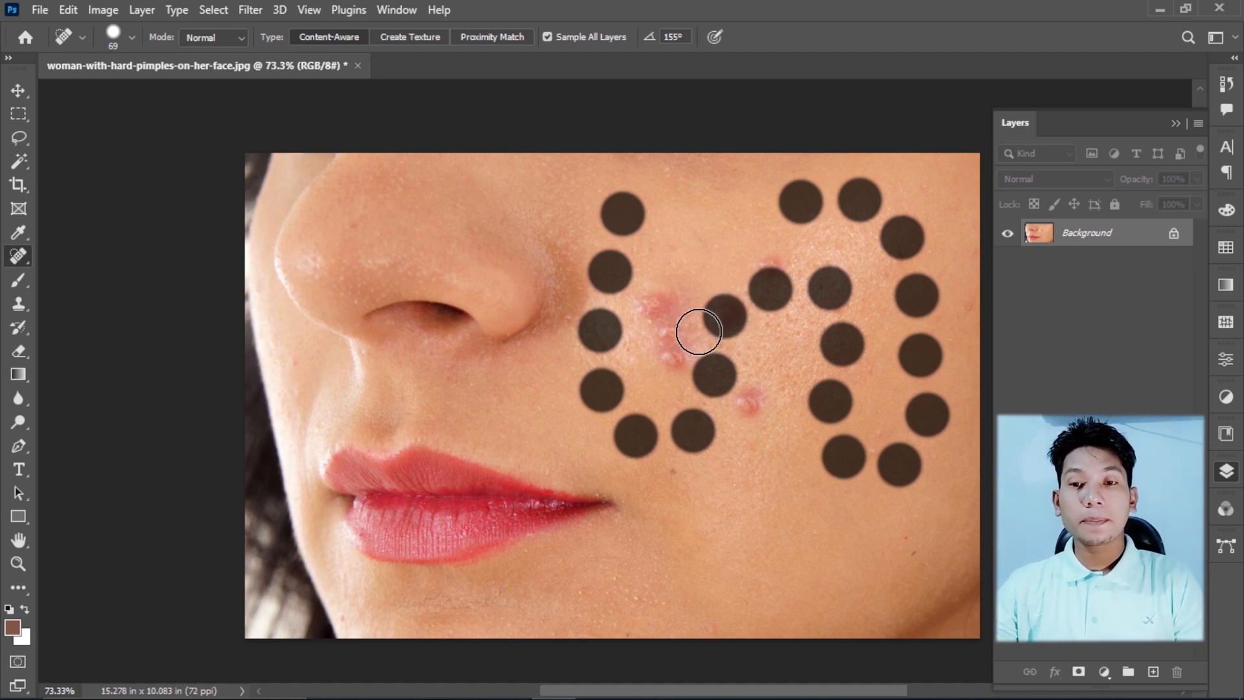
{"action": "key", "text": "ctrl"}
{"action": "key", "text": "ctrl+z"}
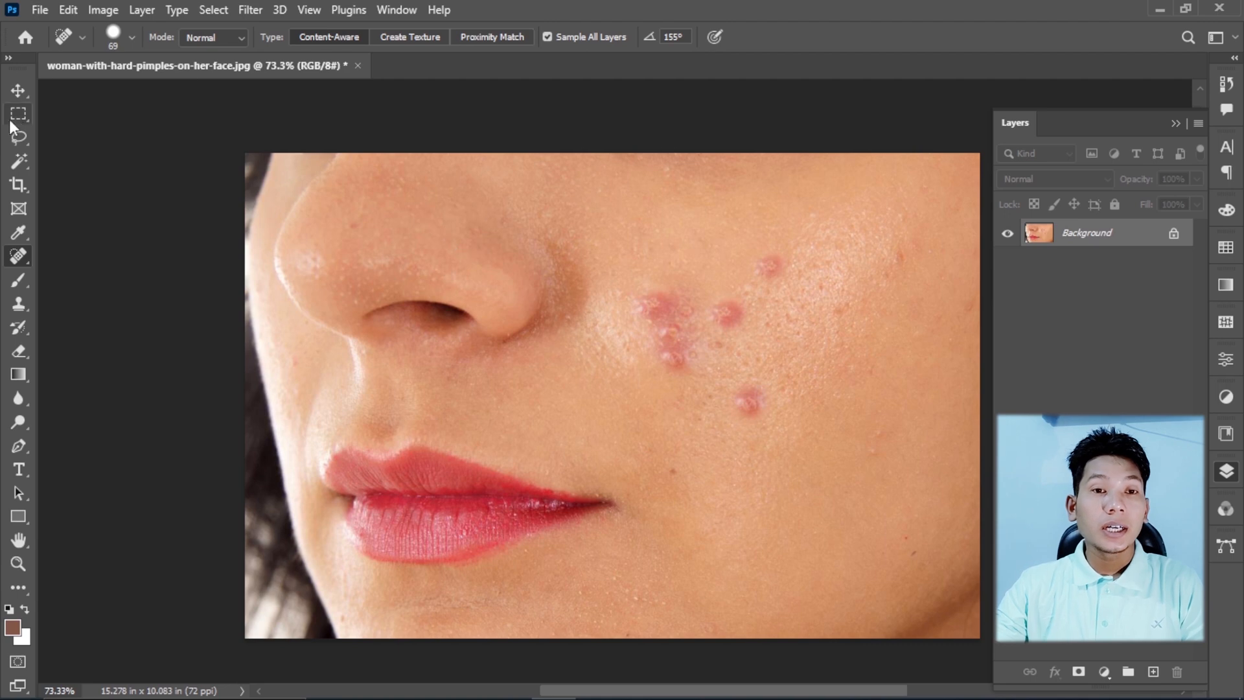
Step: Set the brush spacing to 1% and angle to 34°, and heal the upper part of the pimple cluster beside the nose
{"action": "left_click", "coordinate": [131, 38]}
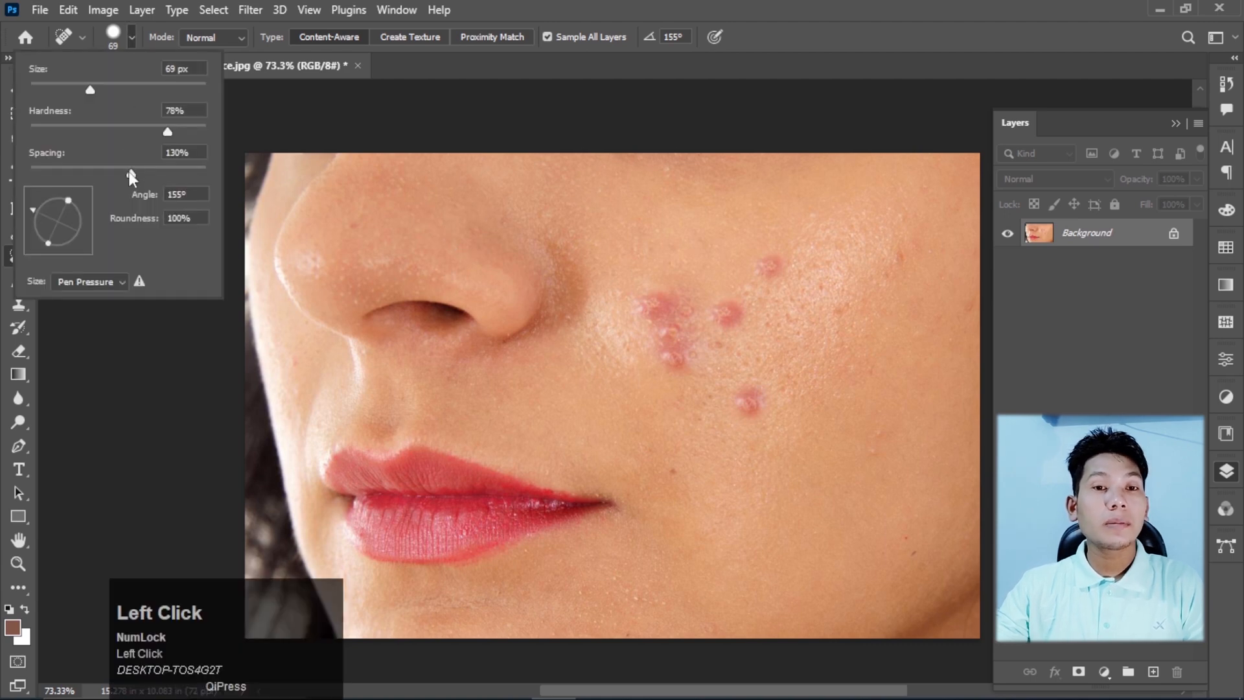
{"action": "left_click_drag", "start_coordinate": [132, 175], "coordinate": [13, 188]}
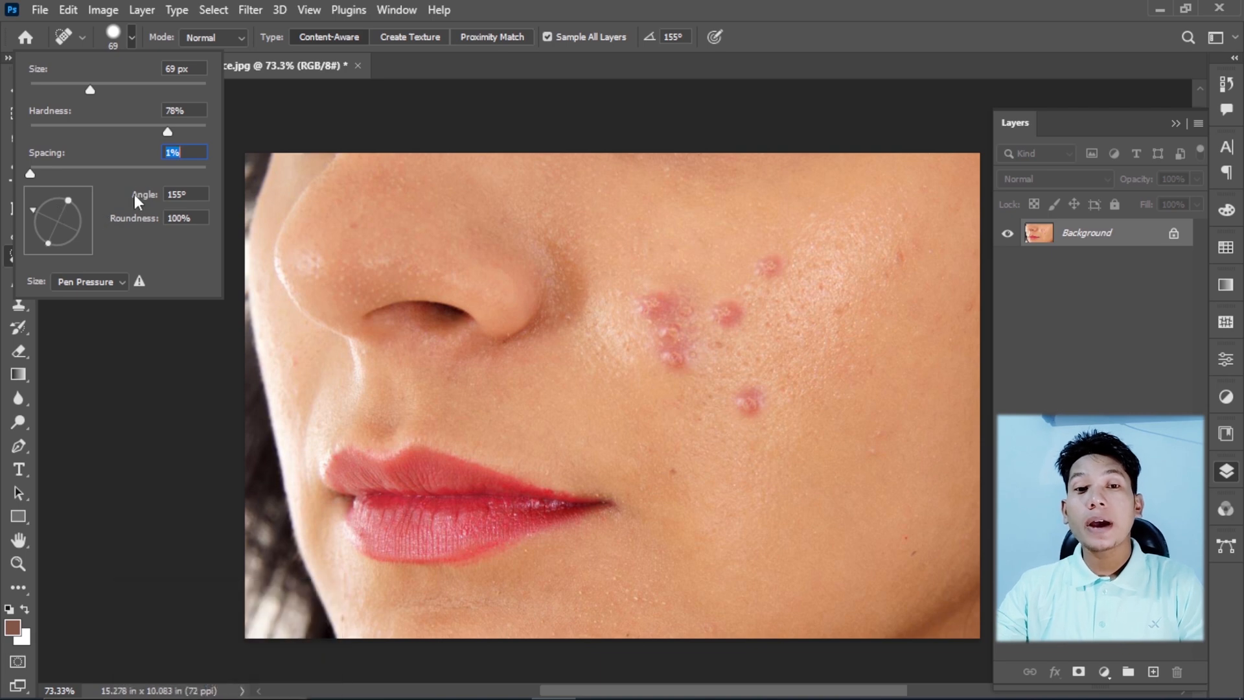
{"action": "left_click_drag", "start_coordinate": [35, 209], "coordinate": [83, 205]}
{"action": "left_click_drag", "start_coordinate": [615, 297], "coordinate": [684, 301]}
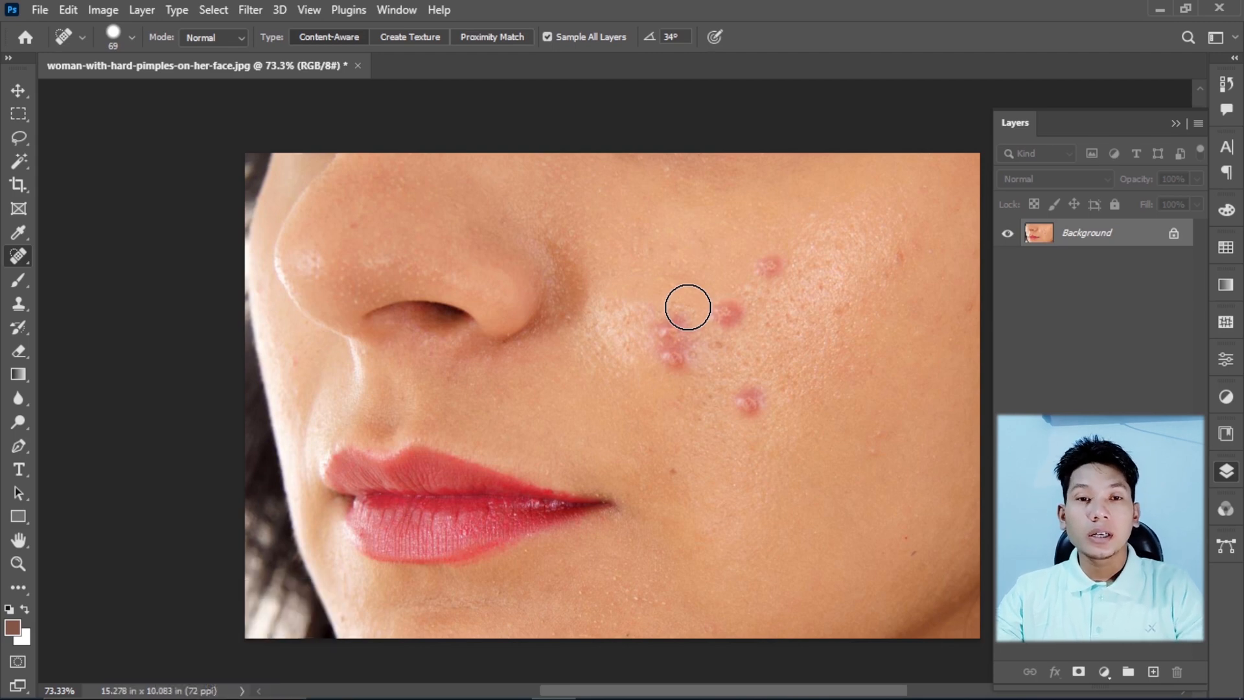
Step: Flatten the brush to 24% roundness, try healing the rest of the pimple cluster beside the nose, and undo that stroke
{"action": "left_click", "coordinate": [132, 37]}
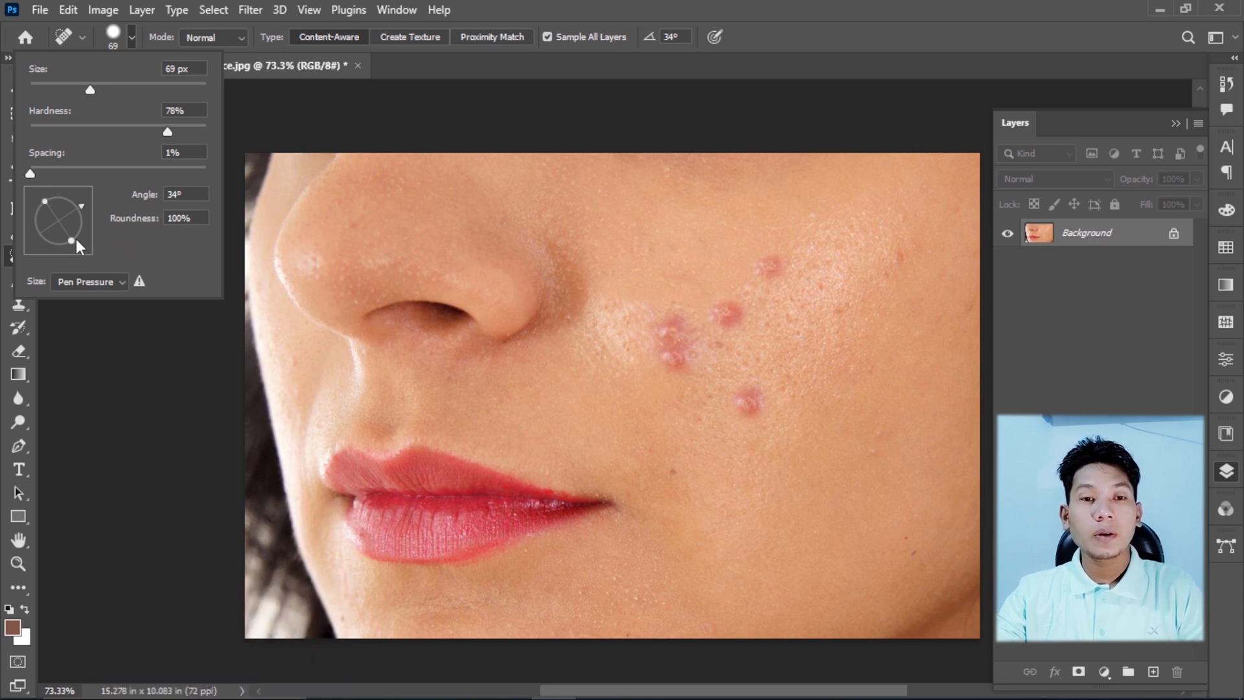
{"action": "left_click_drag", "start_coordinate": [73, 240], "coordinate": [62, 224]}
{"action": "left_click", "coordinate": [636, 286]}
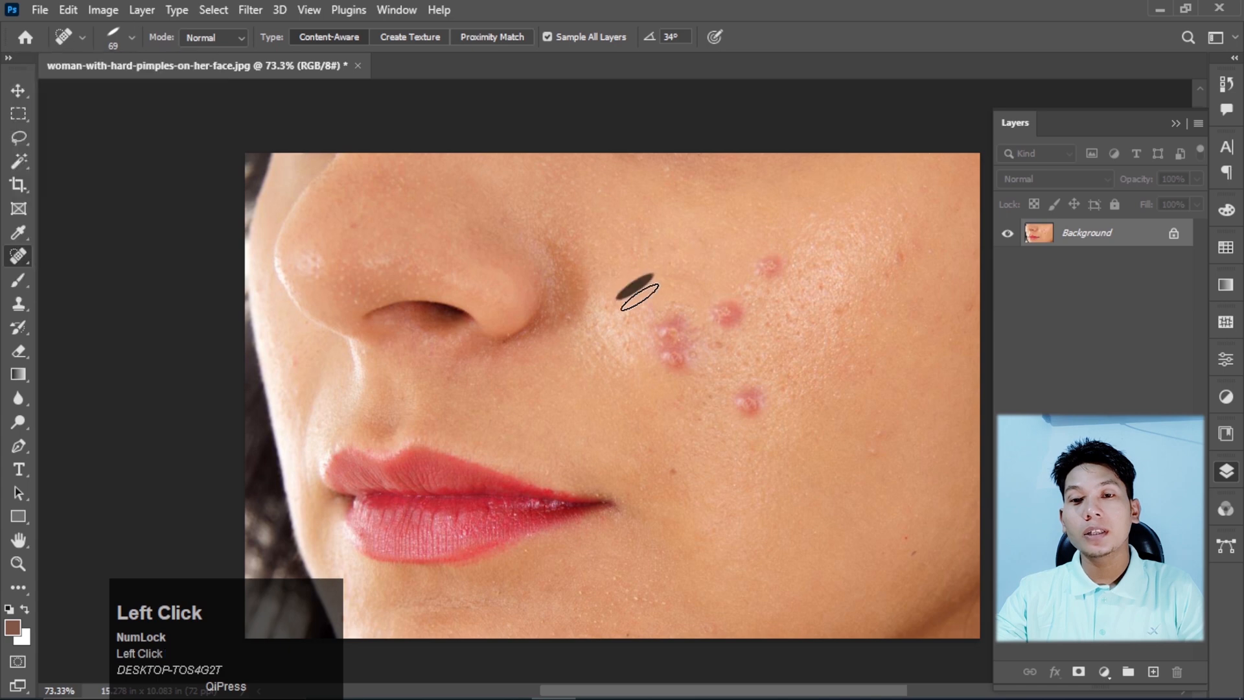
{"action": "left_click_drag", "start_coordinate": [640, 296], "coordinate": [685, 371]}
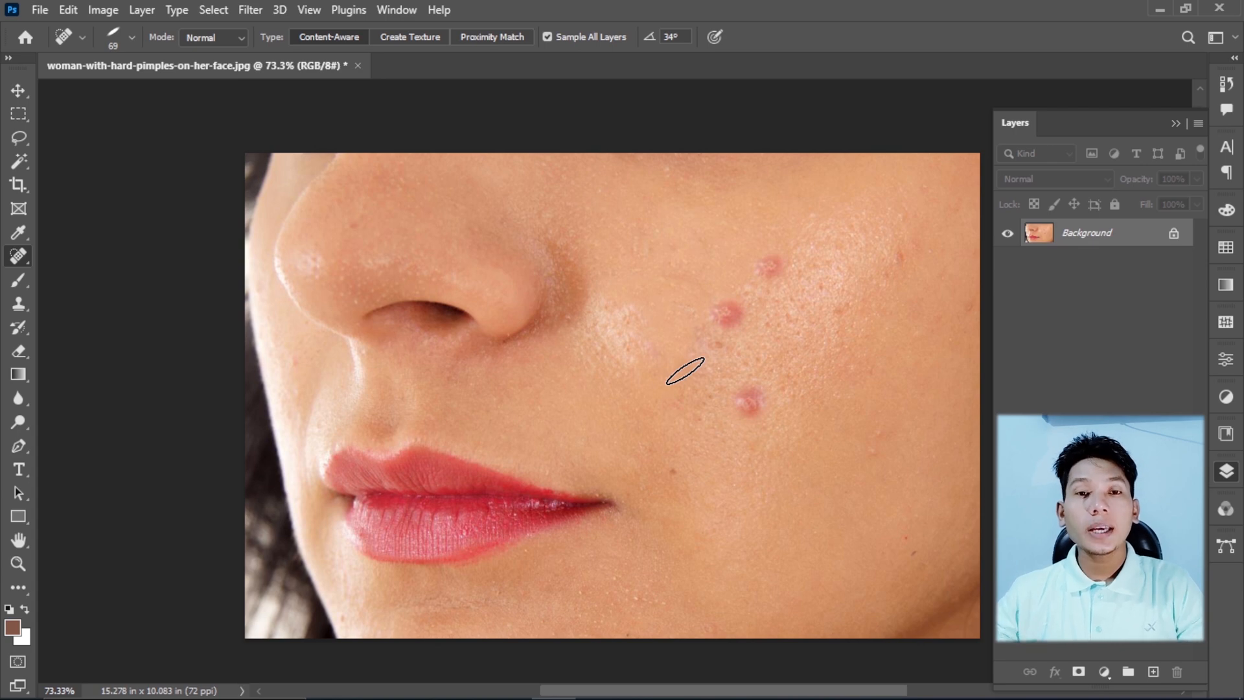
{"action": "key", "text": "ctrl+z"}
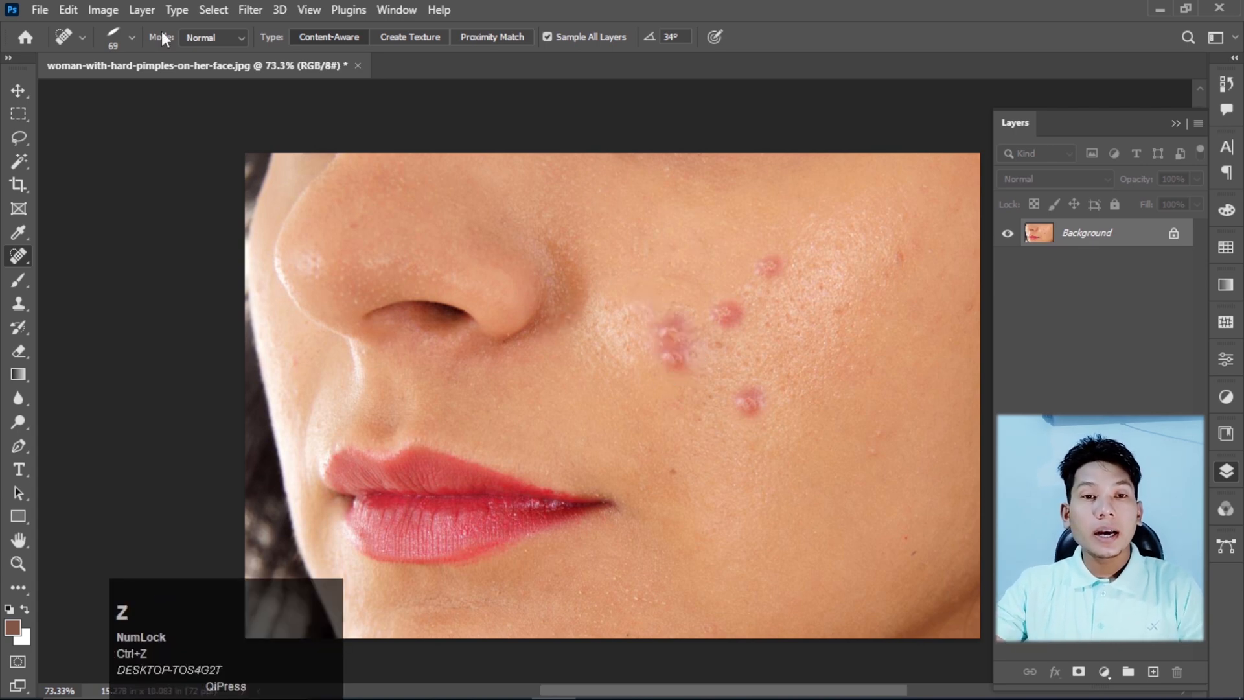
Step: Set the healing brush's roundness to 100%
{"action": "left_click", "coordinate": [132, 37]}
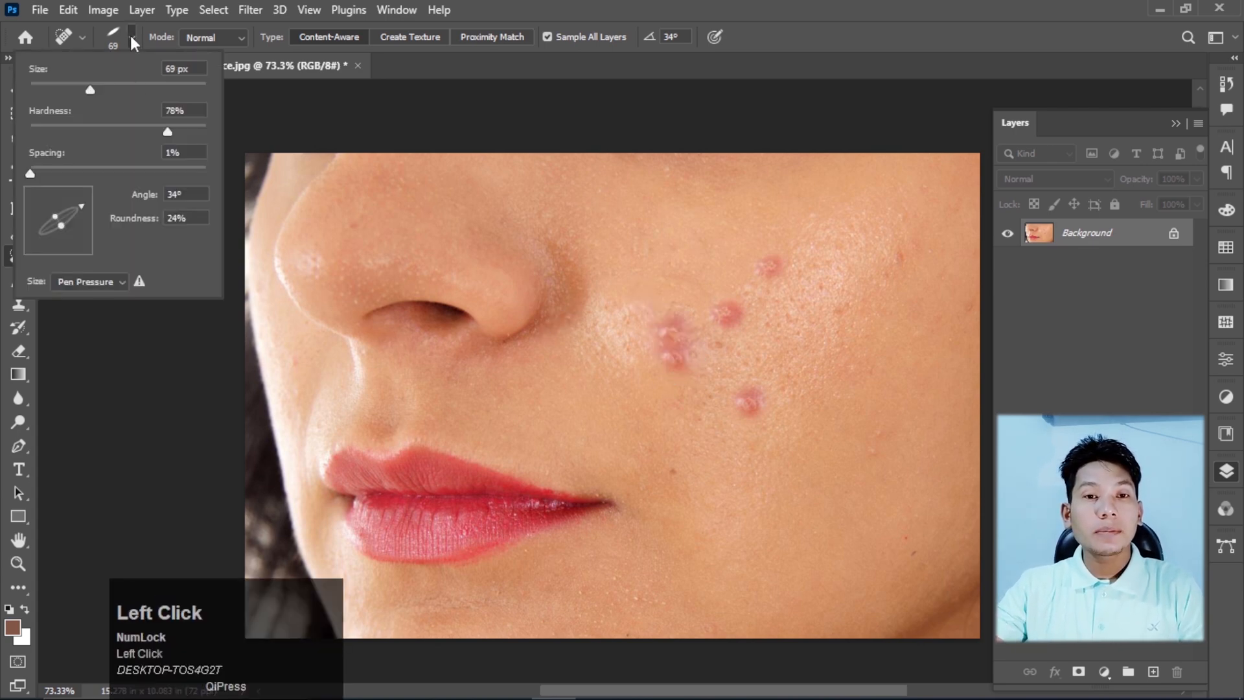
{"action": "left_click", "coordinate": [192, 217]}
{"action": "type", "text": "100"}
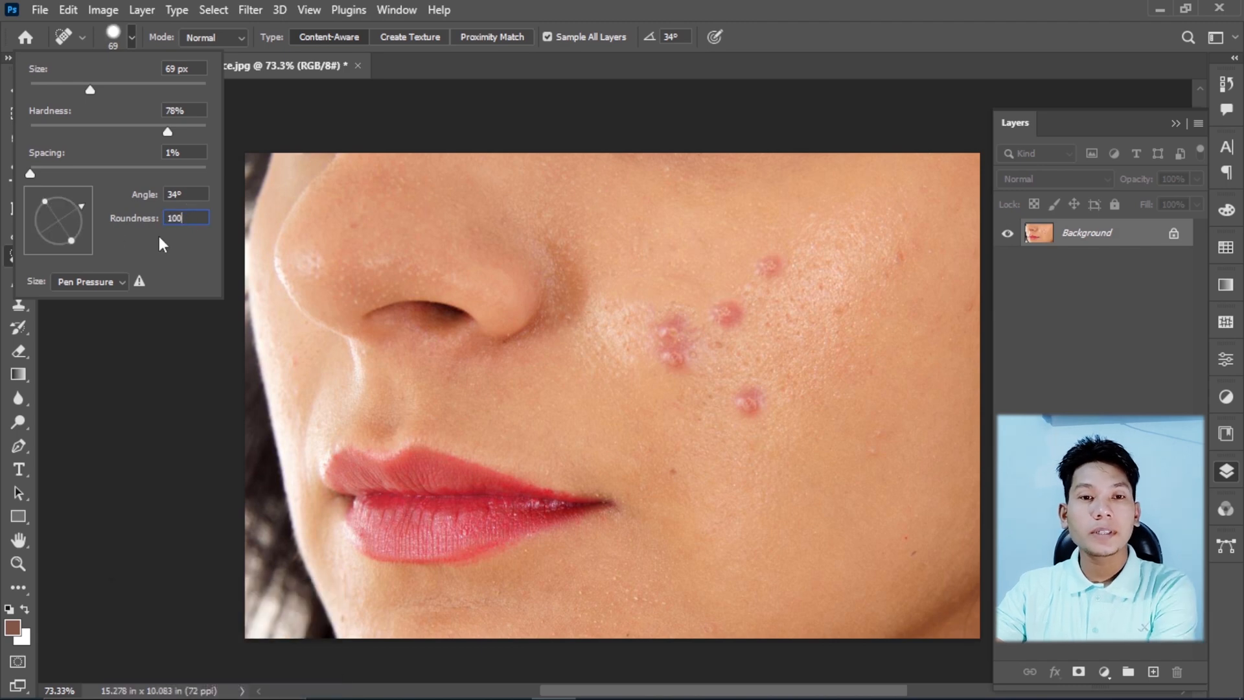
{"action": "mouse_move", "coordinate": [192, 194]}
{"action": "left_mouse_down"}
{"action": "mouse_move", "coordinate": [146, 204]}
{"action": "mouse_move", "coordinate": [167, 194]}
{"action": "left_mouse_up"}
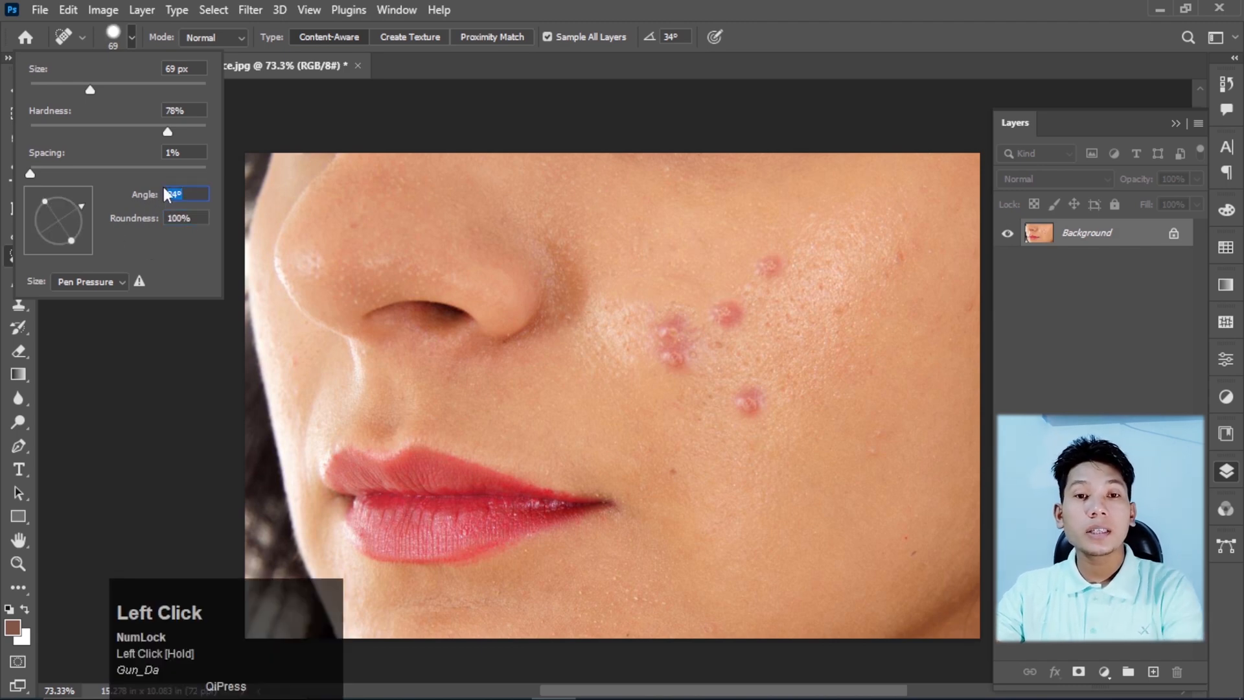
Step: Keep the brush's blend mode at Normal and set the healing type to Proximity Match
{"action": "left_click", "coordinate": [245, 37]}
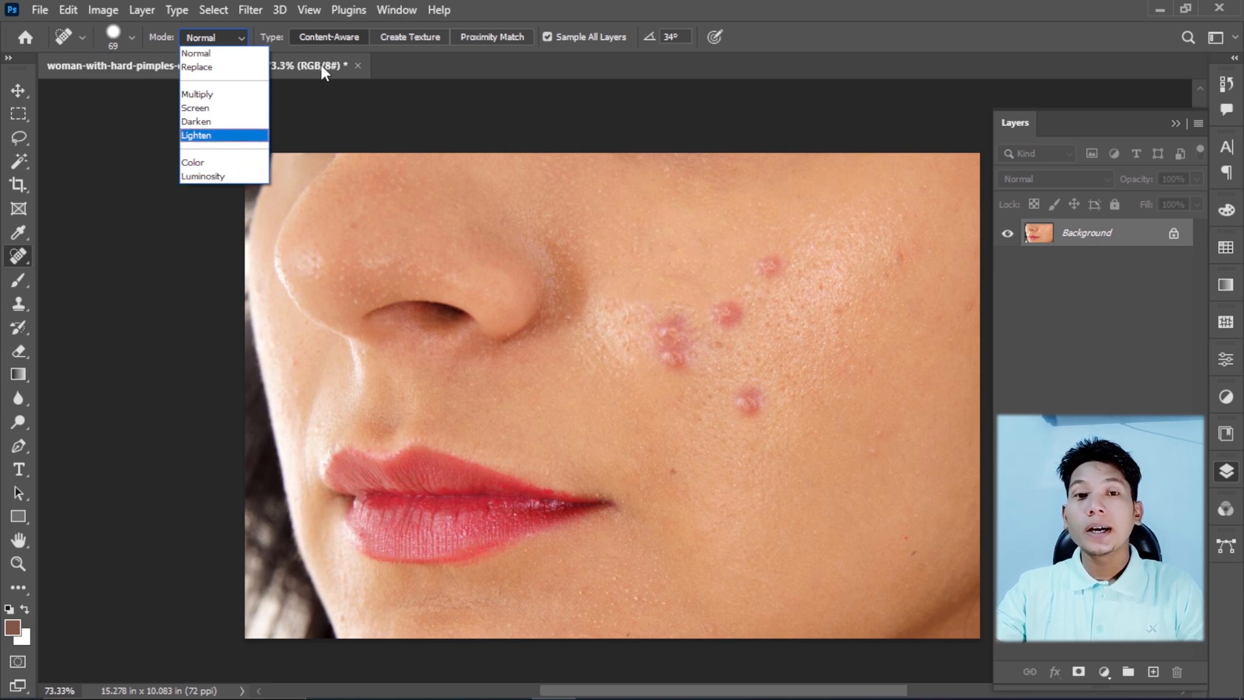
{"action": "left_click", "coordinate": [333, 37]}
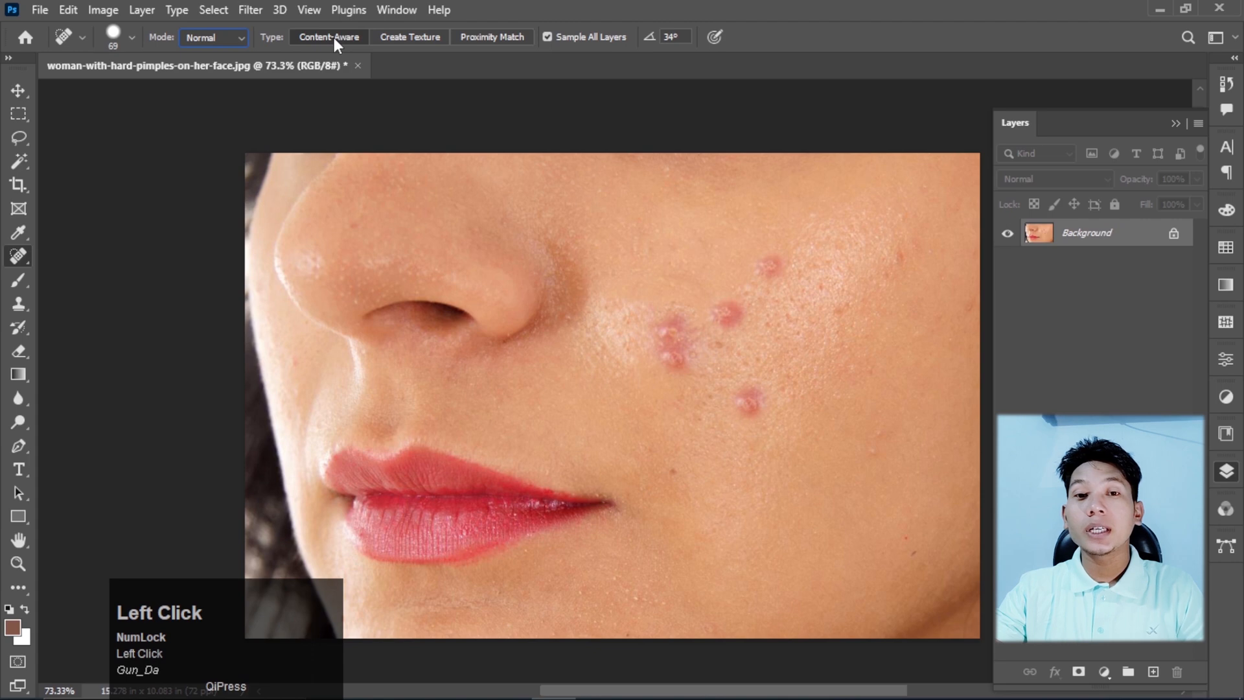
{"action": "left_click", "coordinate": [496, 40]}
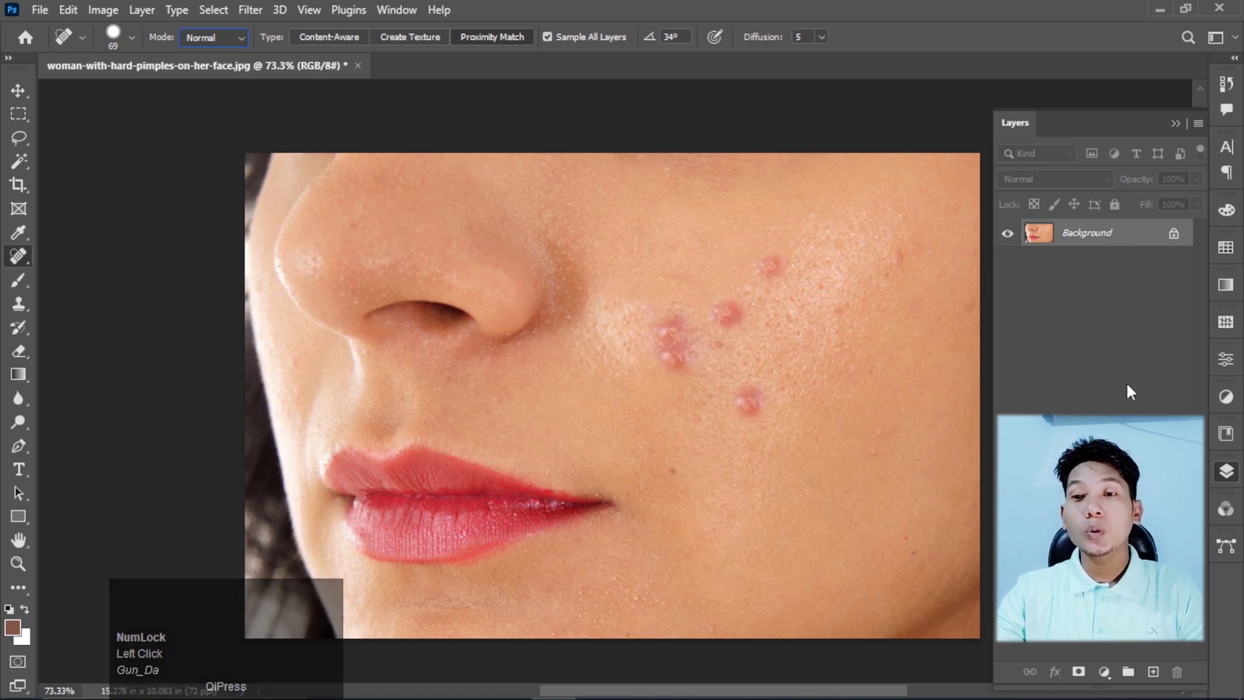
Step: Toggle Sample All Layers off and on, set the healing type to Content-Aware, and heal the uppermost cheek pimple
{"action": "left_click", "coordinate": [561, 37]}
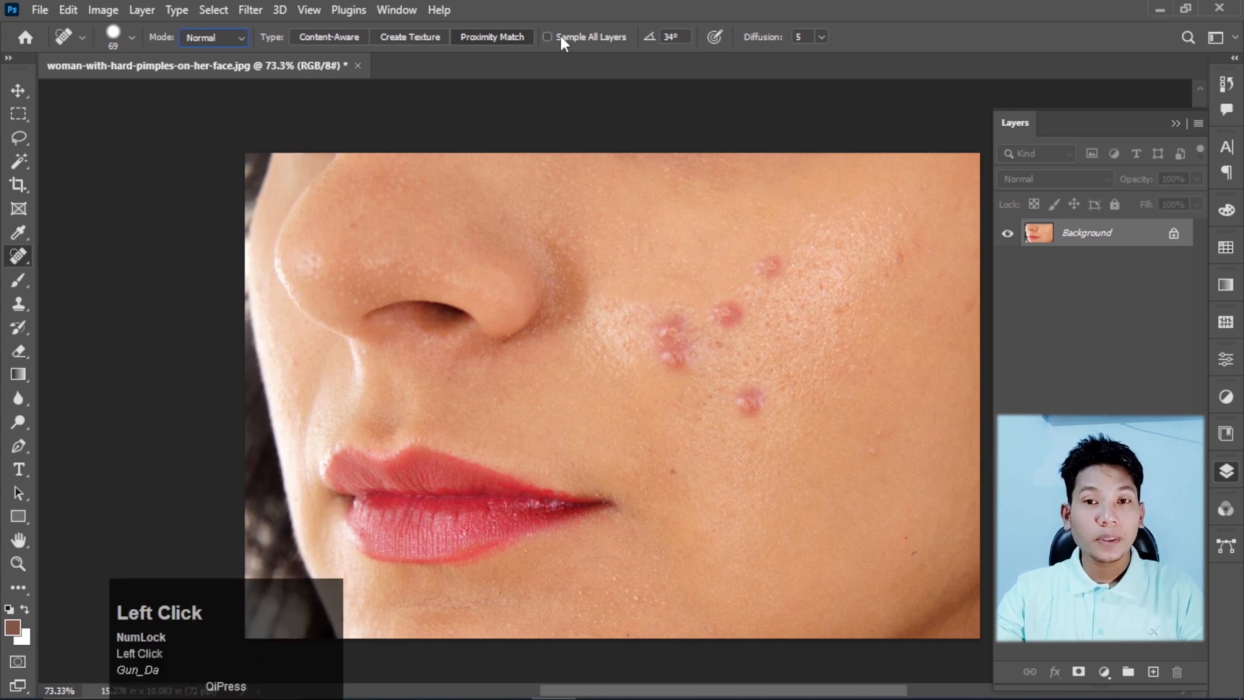
{"action": "left_click", "coordinate": [561, 36]}
{"action": "left_click", "coordinate": [334, 37]}
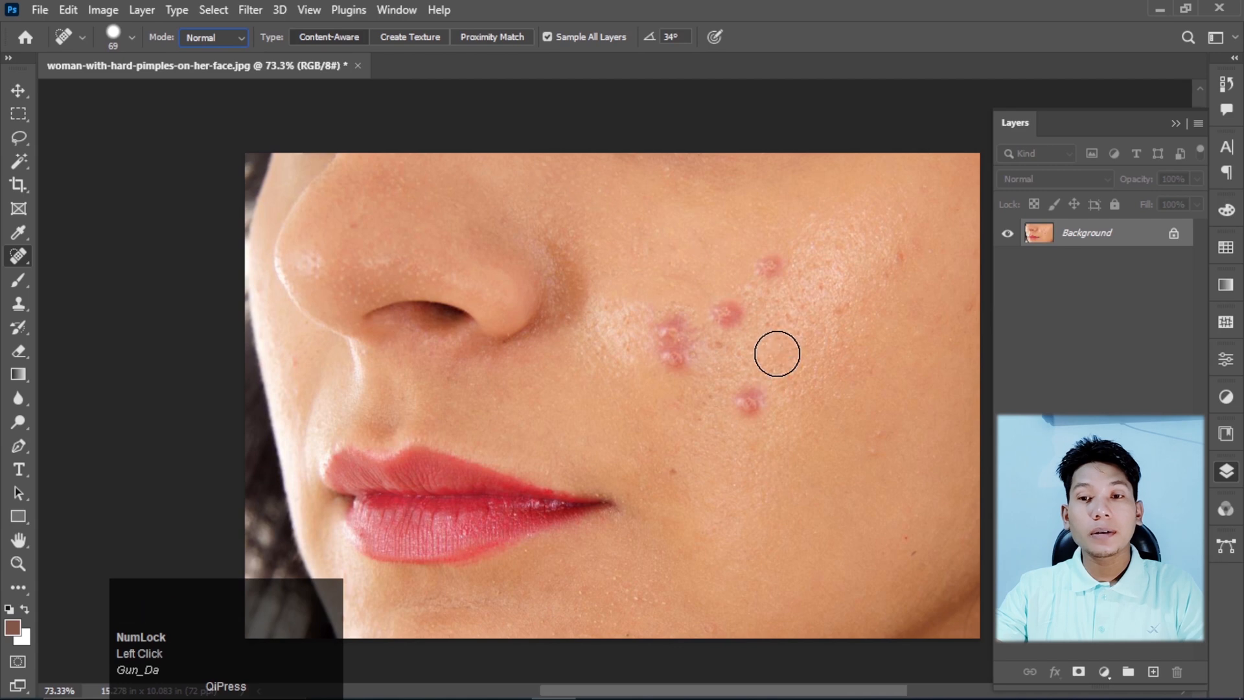
{"action": "scroll", "coordinate": [803, 292], "scroll_direction": "up", "scroll_amount": 1}
{"action": "left_click", "coordinate": [770, 267]}
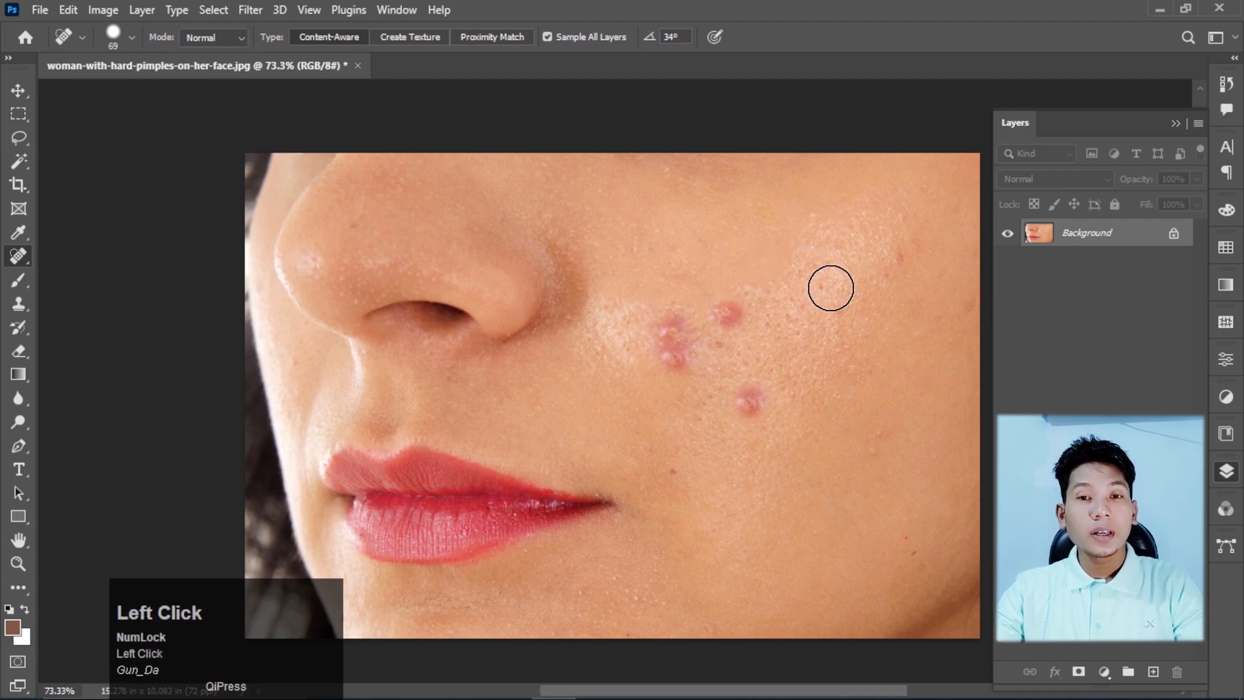
Step: Set the healing type to Create Texture, try healing the lowest cheek pimple, and undo the healing strokes
{"action": "left_click", "coordinate": [415, 40]}
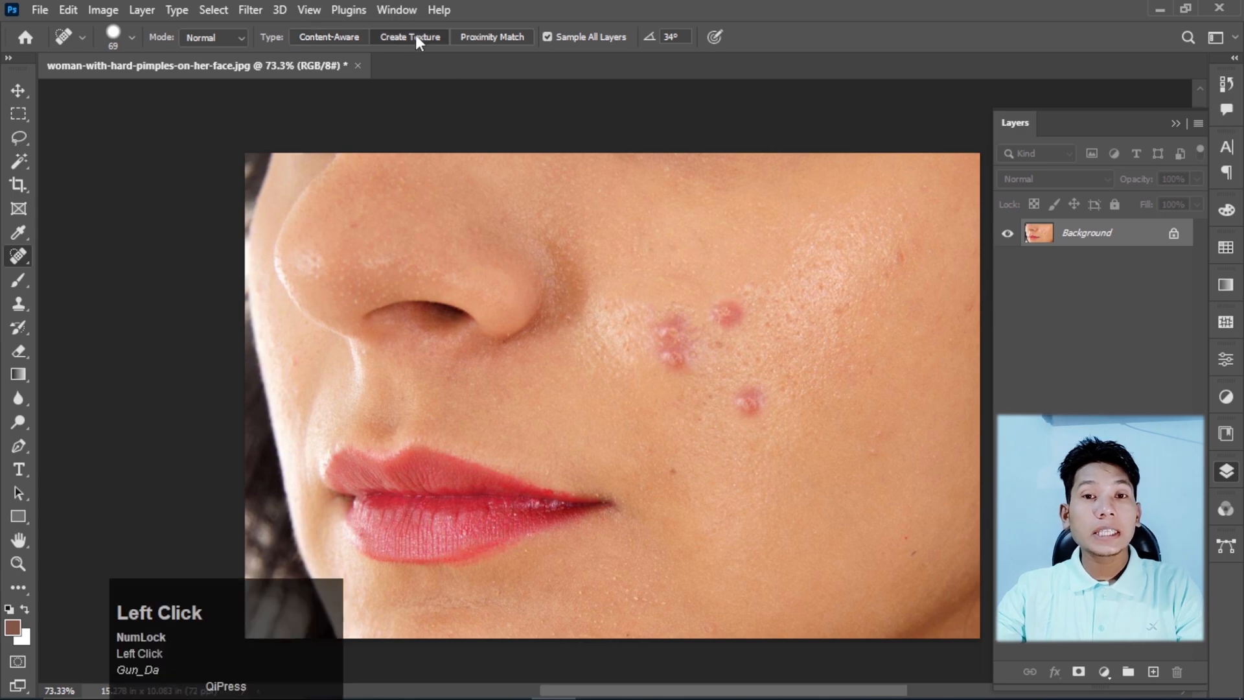
{"action": "scroll", "coordinate": [803, 361], "scroll_direction": "up", "scroll_amount": 4}
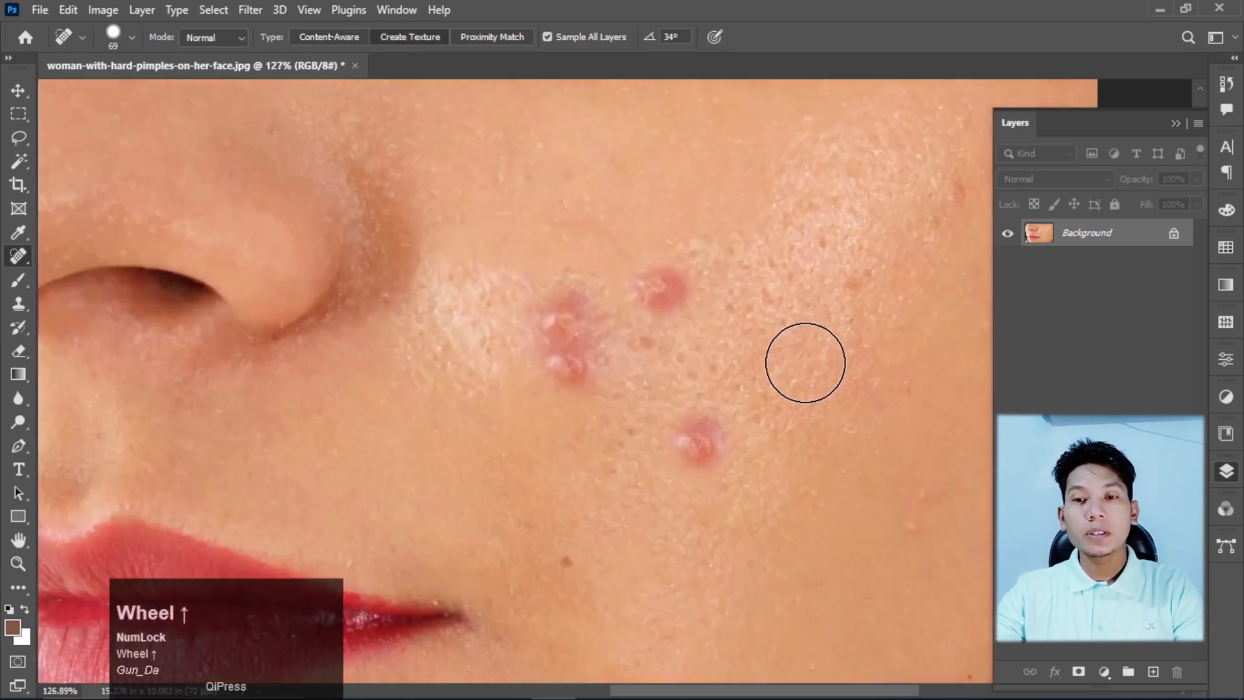
{"action": "scroll", "coordinate": [697, 338], "scroll_direction": "down", "scroll_amount": 2}
{"action": "scroll", "coordinate": [651, 417], "scroll_direction": "up", "scroll_amount": 4}
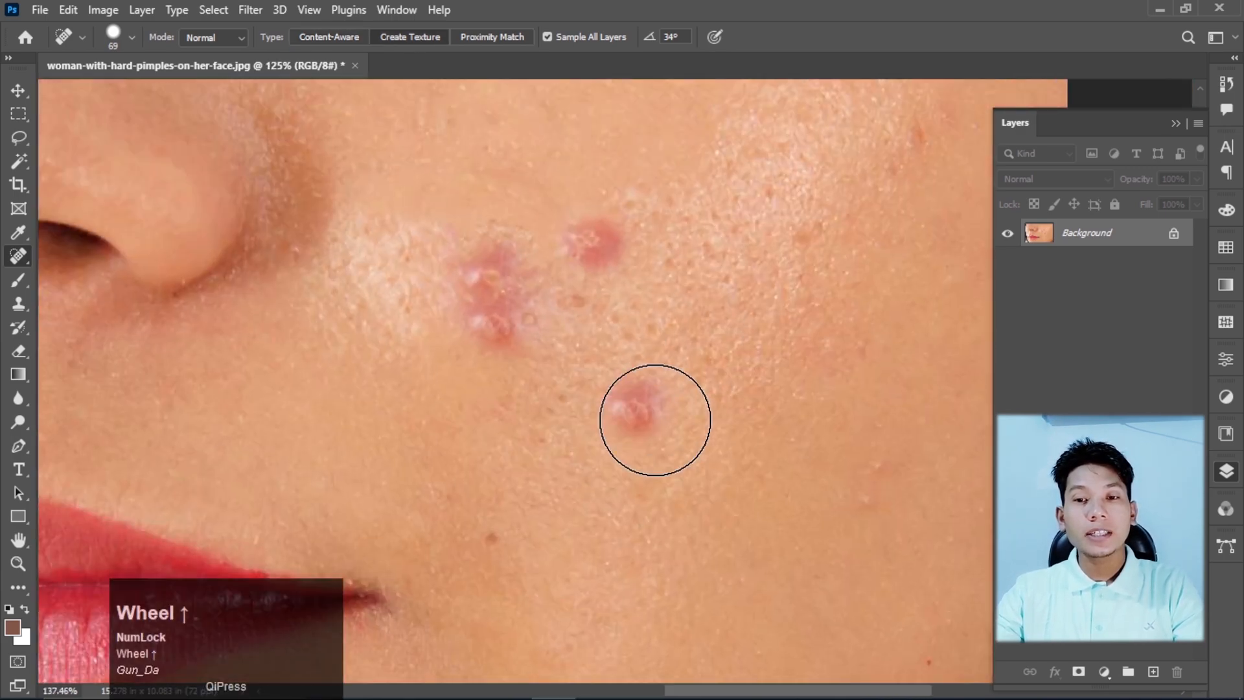
{"action": "mouse_move", "coordinate": [628, 460]}
{"action": "left_mouse_down"}
{"action": "mouse_move", "coordinate": [587, 366]}
{"action": "mouse_move", "coordinate": [719, 369]}
{"action": "mouse_move", "coordinate": [781, 412]}
{"action": "left_mouse_up"}
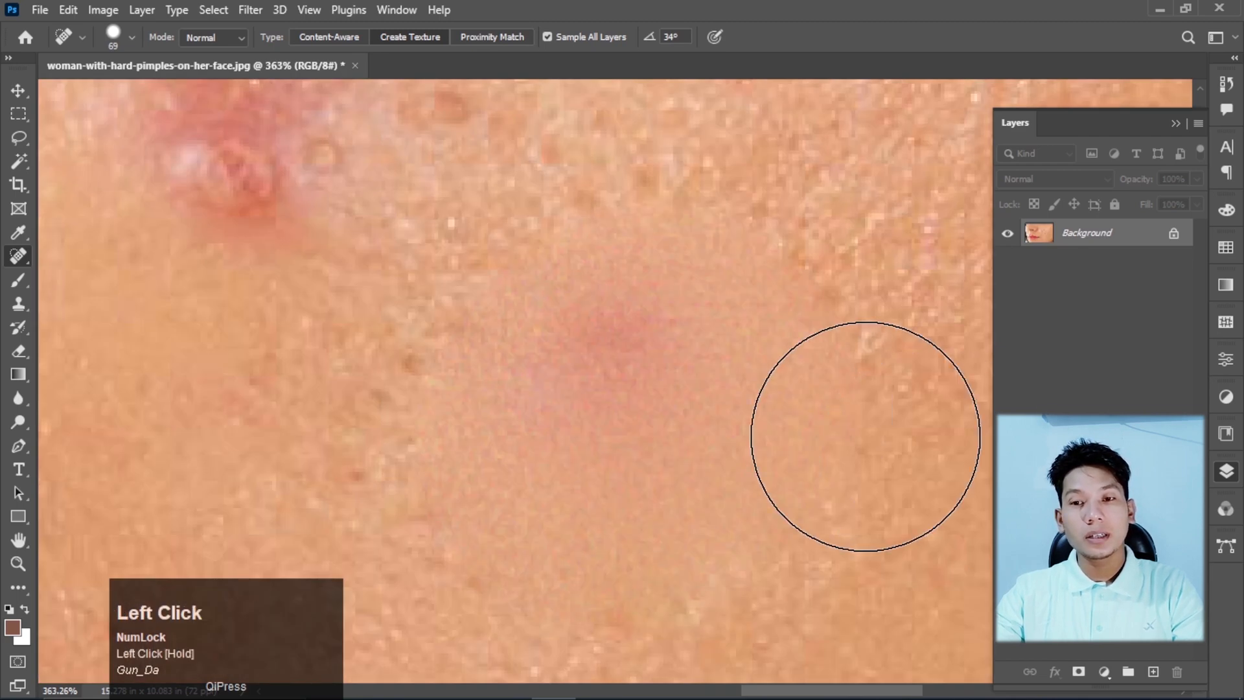
{"action": "scroll", "coordinate": [708, 412], "scroll_direction": "up", "scroll_amount": 2}
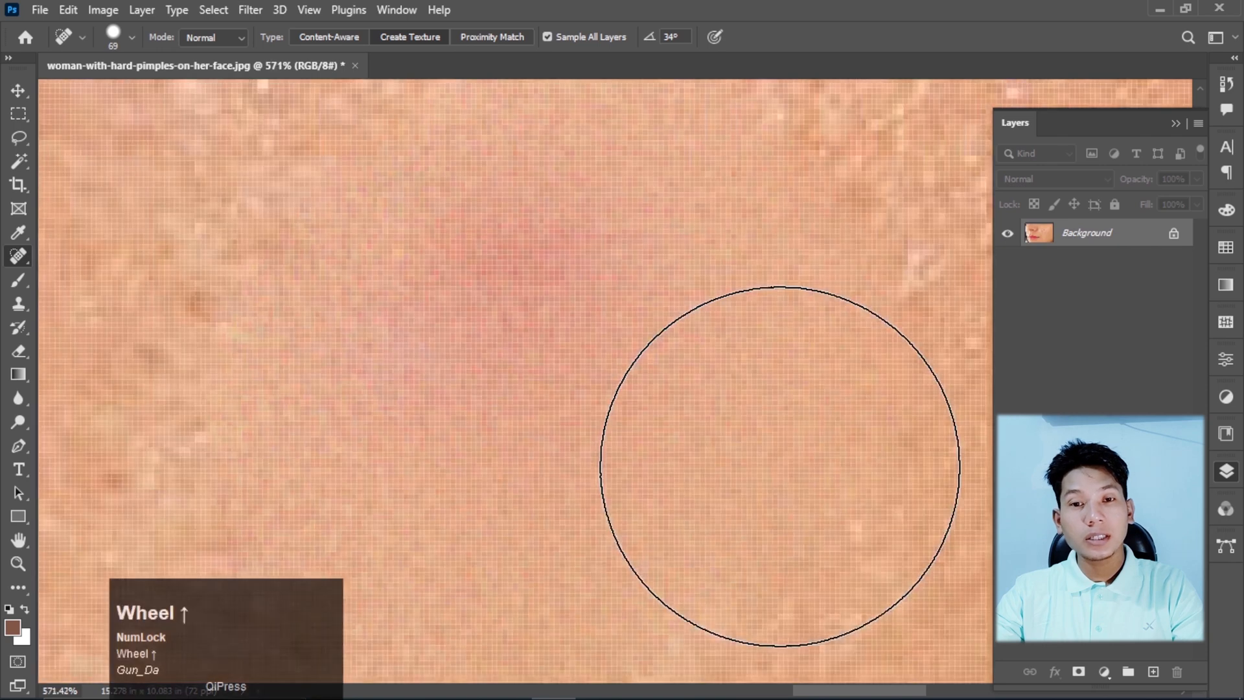
{"action": "scroll", "coordinate": [712, 451], "scroll_direction": "down", "scroll_amount": 2}
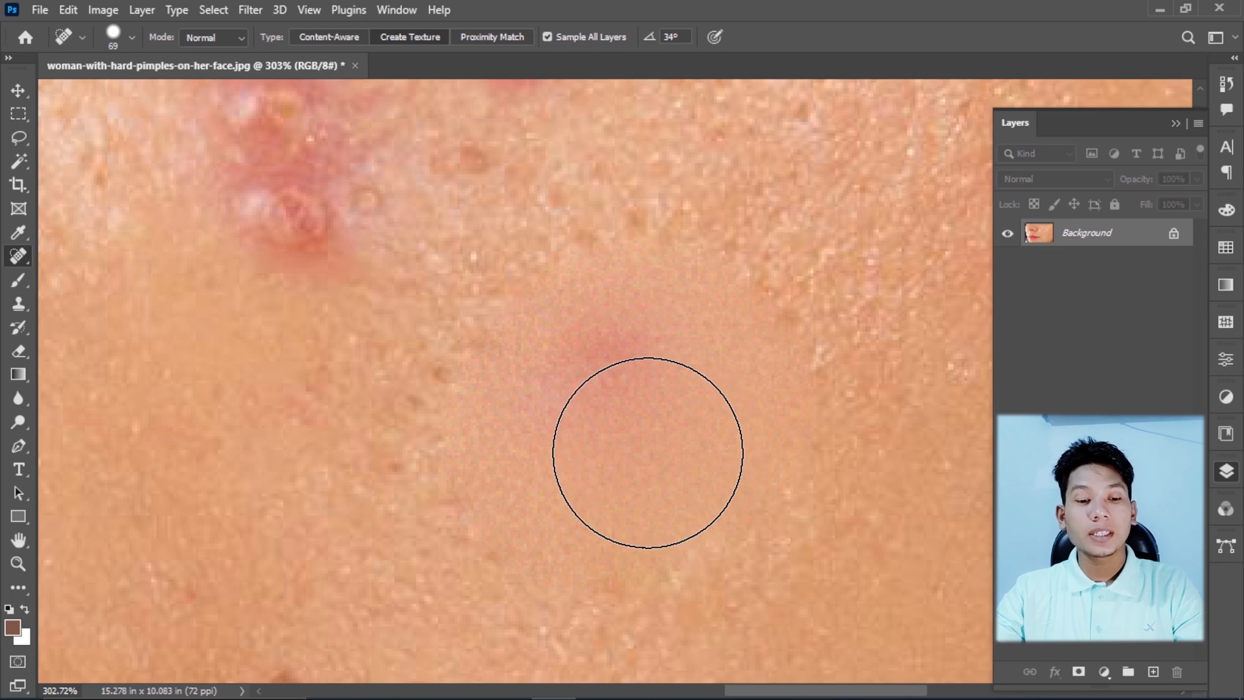
{"action": "key", "text": "ctrl+z"}
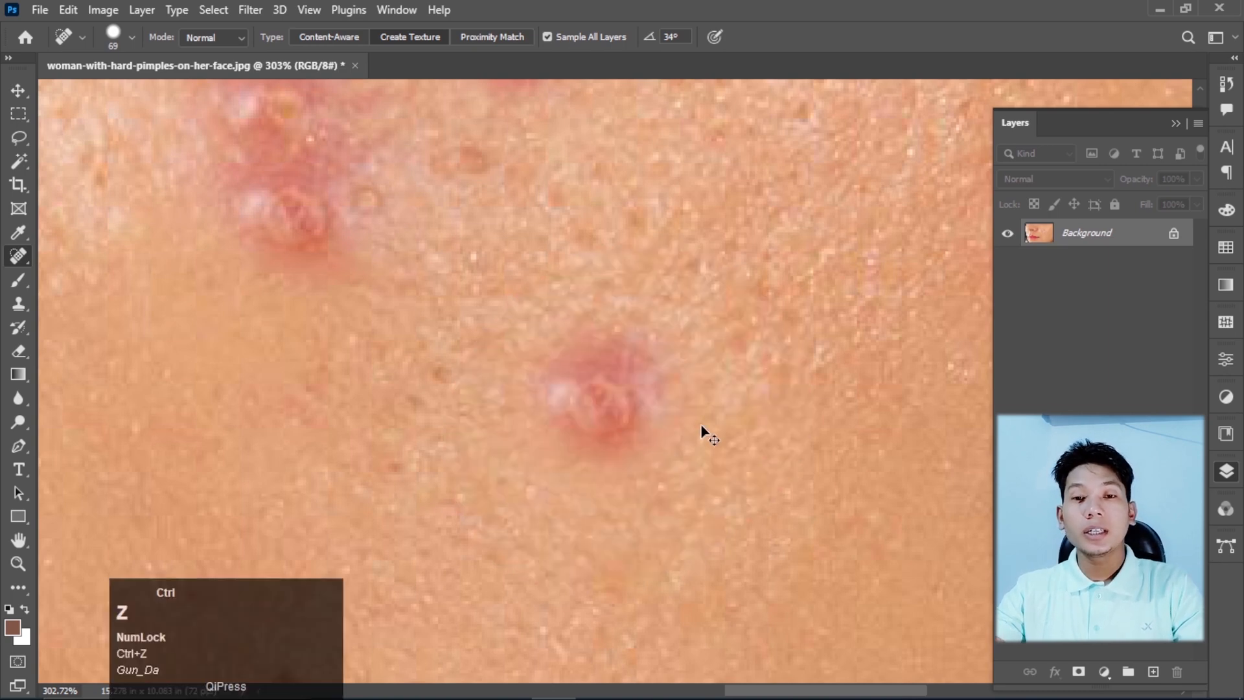
{"action": "scroll", "coordinate": [702, 423], "scroll_direction": "down", "scroll_amount": 2}
{"action": "scroll", "coordinate": [700, 385], "scroll_direction": "down", "scroll_amount": 2}
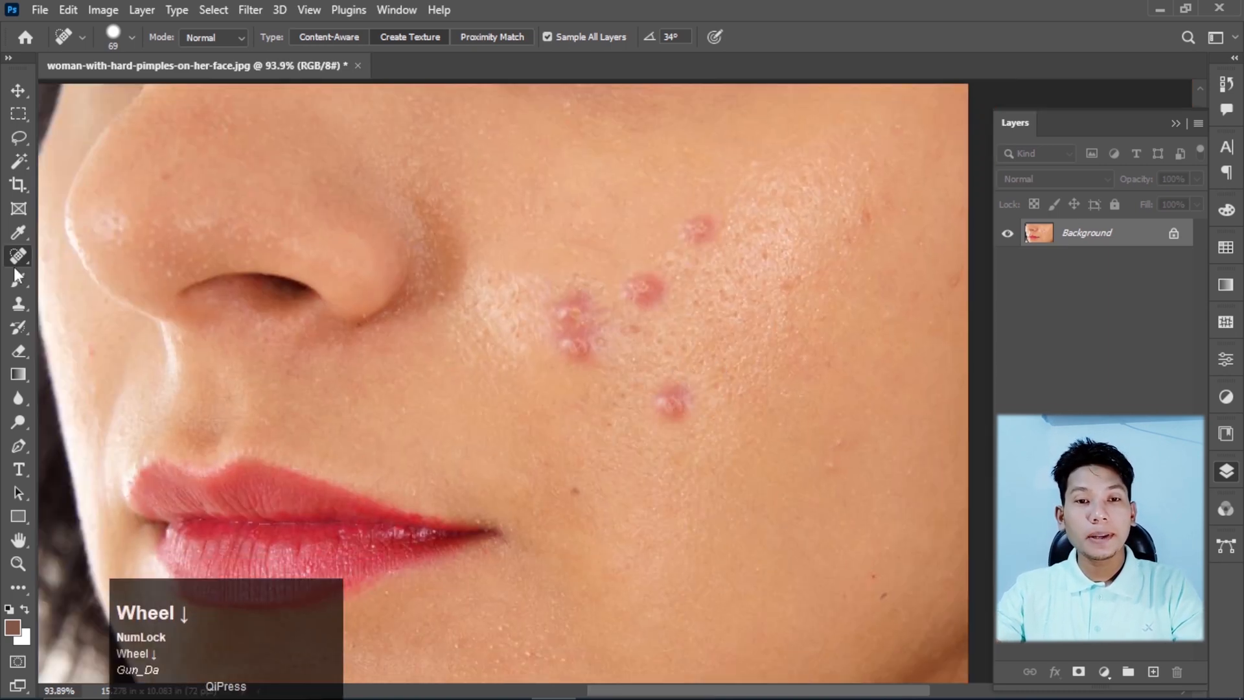
Step: Choose the Spot Healing Brush again and heal the uppermost cheek pimple
{"action": "right_click", "coordinate": [18, 256]}
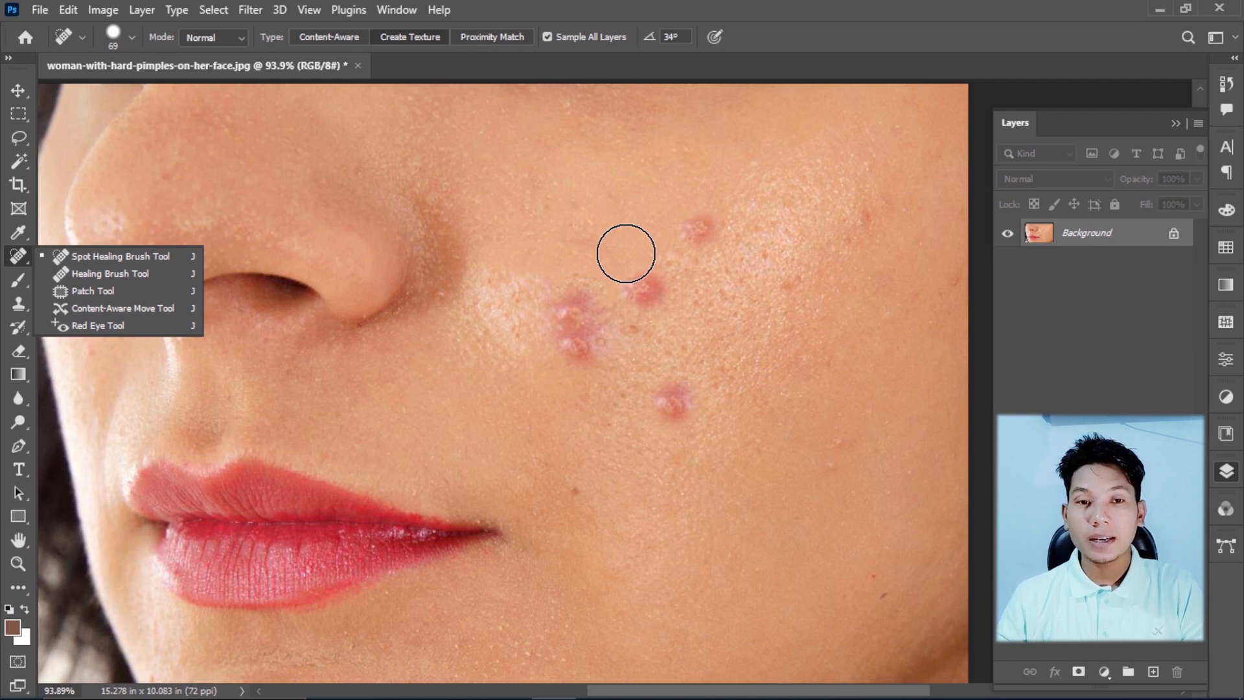
{"action": "left_click", "coordinate": [126, 256]}
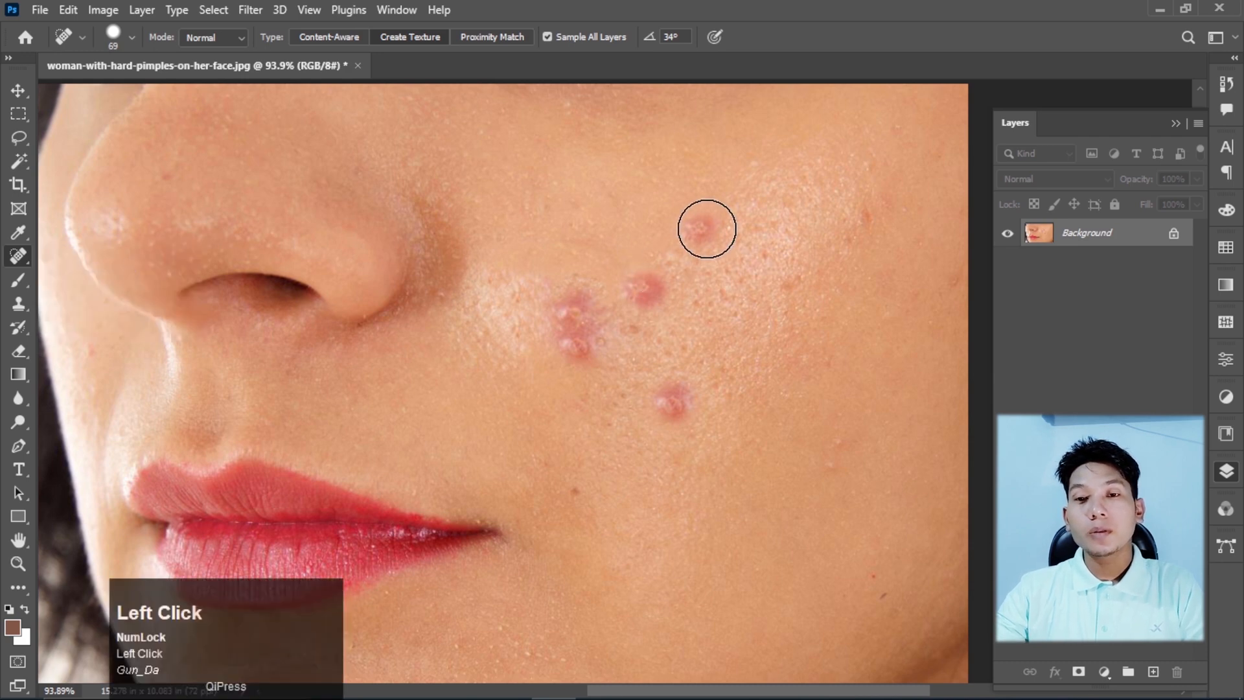
{"action": "left_click", "coordinate": [706, 224]}
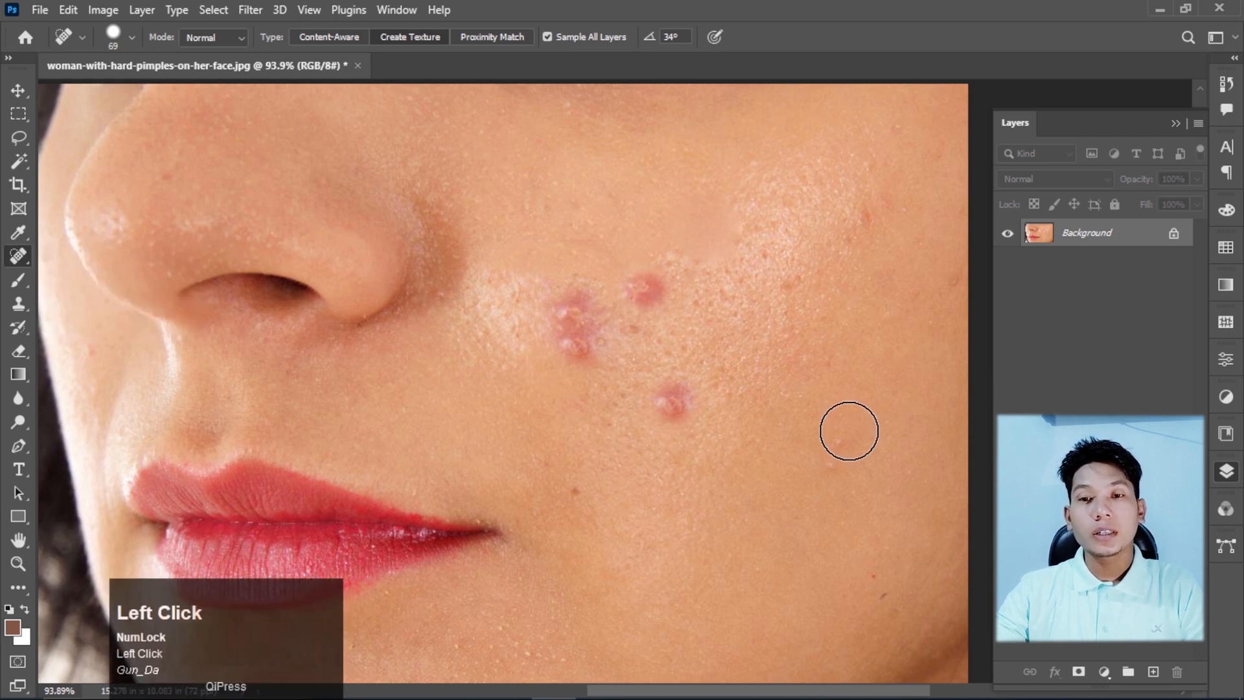
Step: Switch to the Healing Brush, sample the clear skin beside the lowest cheek pimple, and paint over that pimple
{"action": "right_click", "coordinate": [21, 253]}
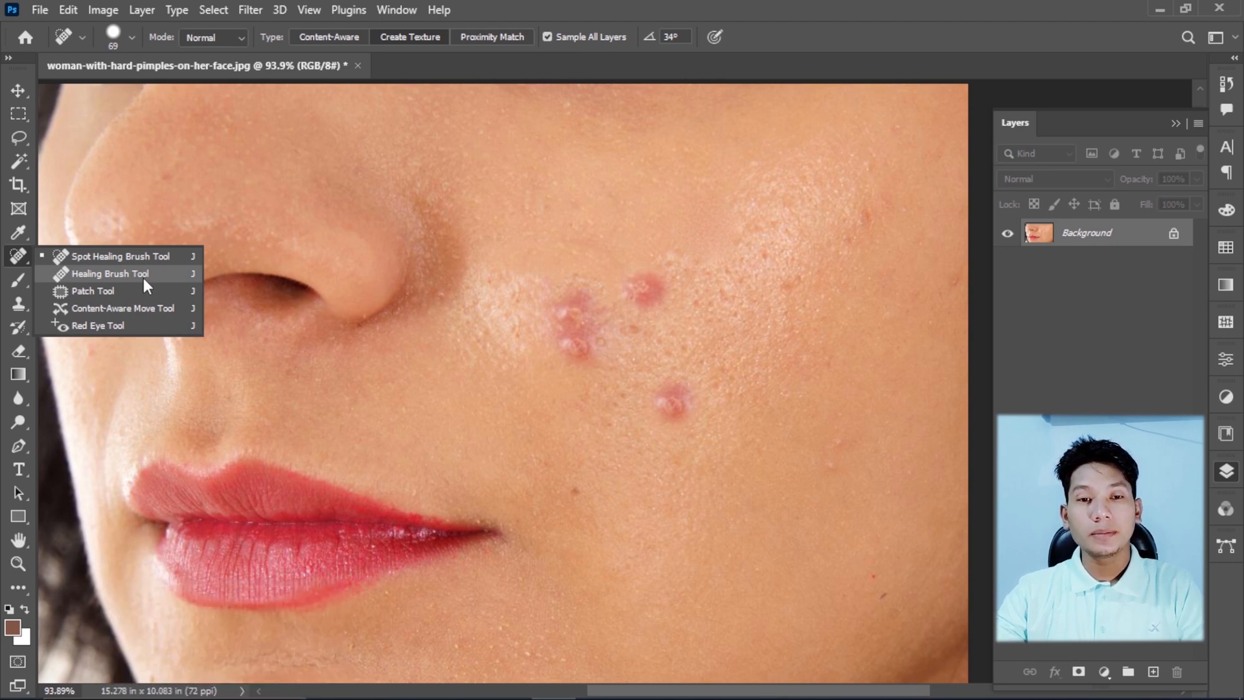
{"action": "left_click", "coordinate": [127, 278]}
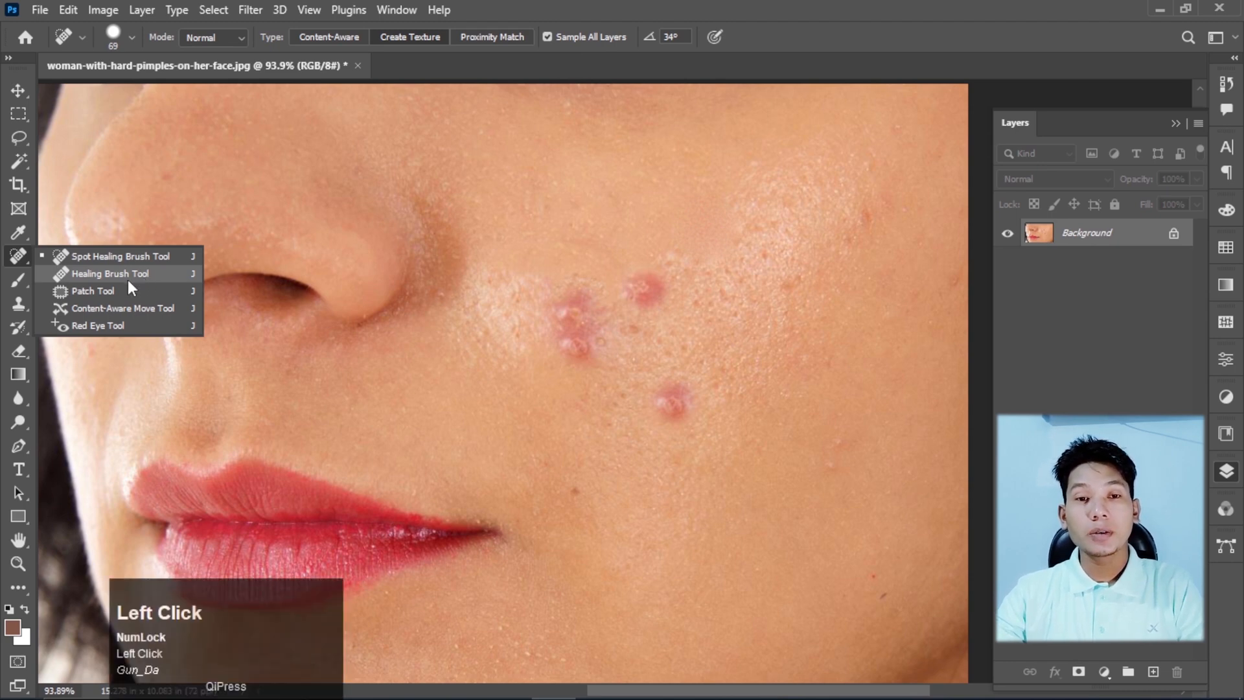
{"action": "scroll", "coordinate": [661, 308], "scroll_direction": "down", "scroll_amount": 2}
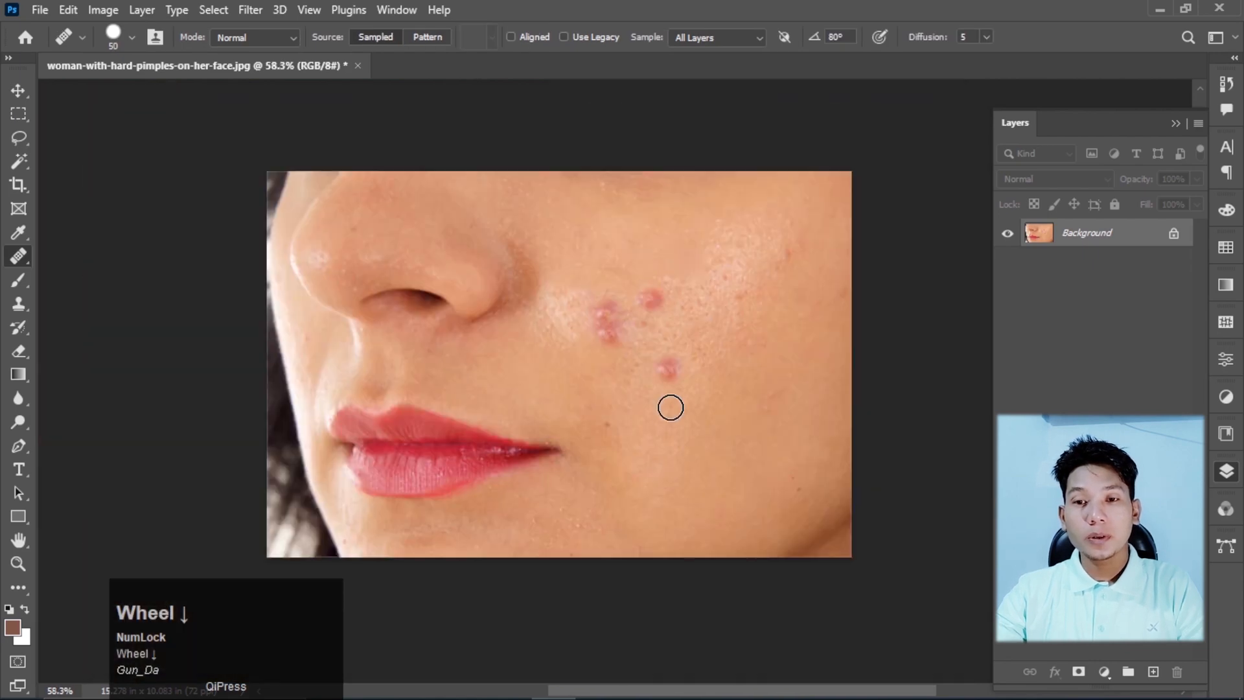
{"action": "scroll", "coordinate": [671, 407], "scroll_direction": "up", "scroll_amount": 4}
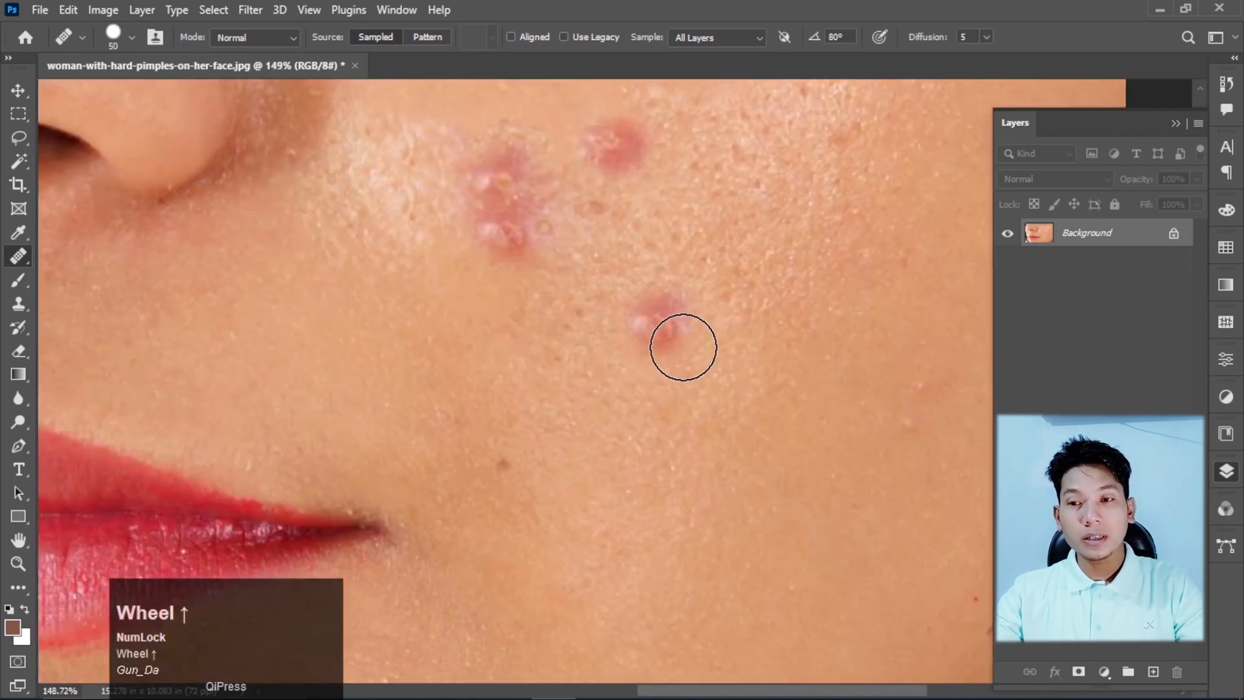
{"action": "key", "text": "alt"}
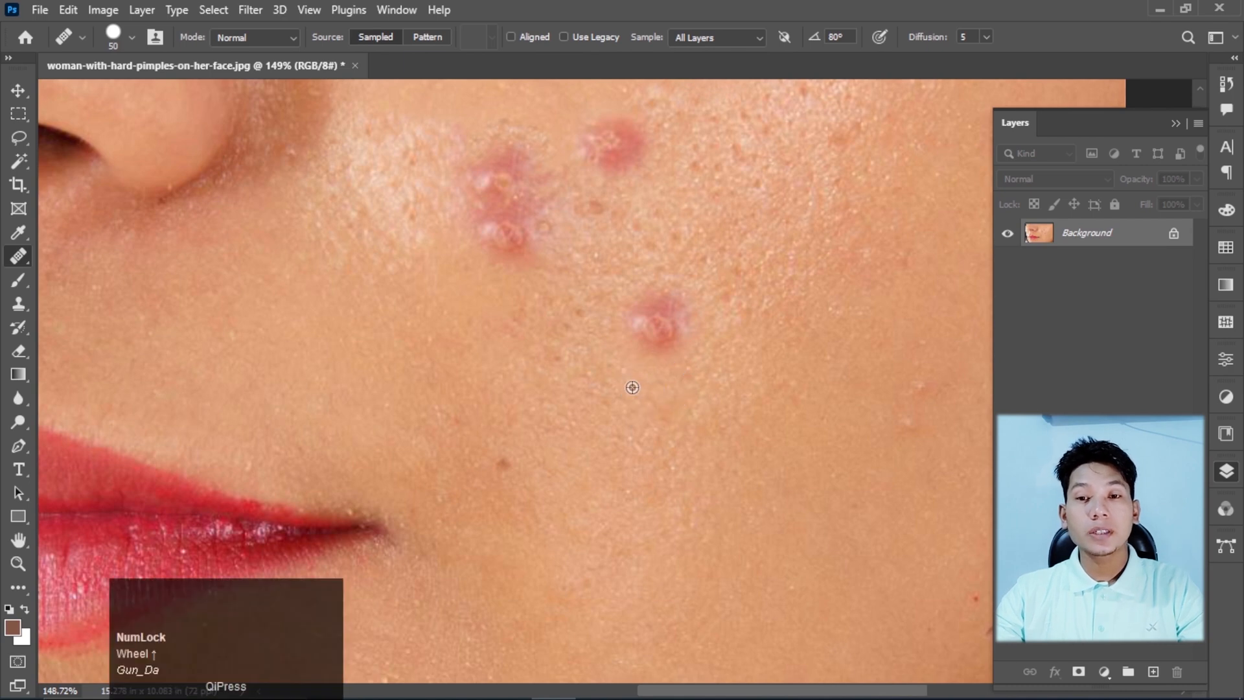
{"action": "left_click", "coordinate": [601, 369], "text": "alt"}
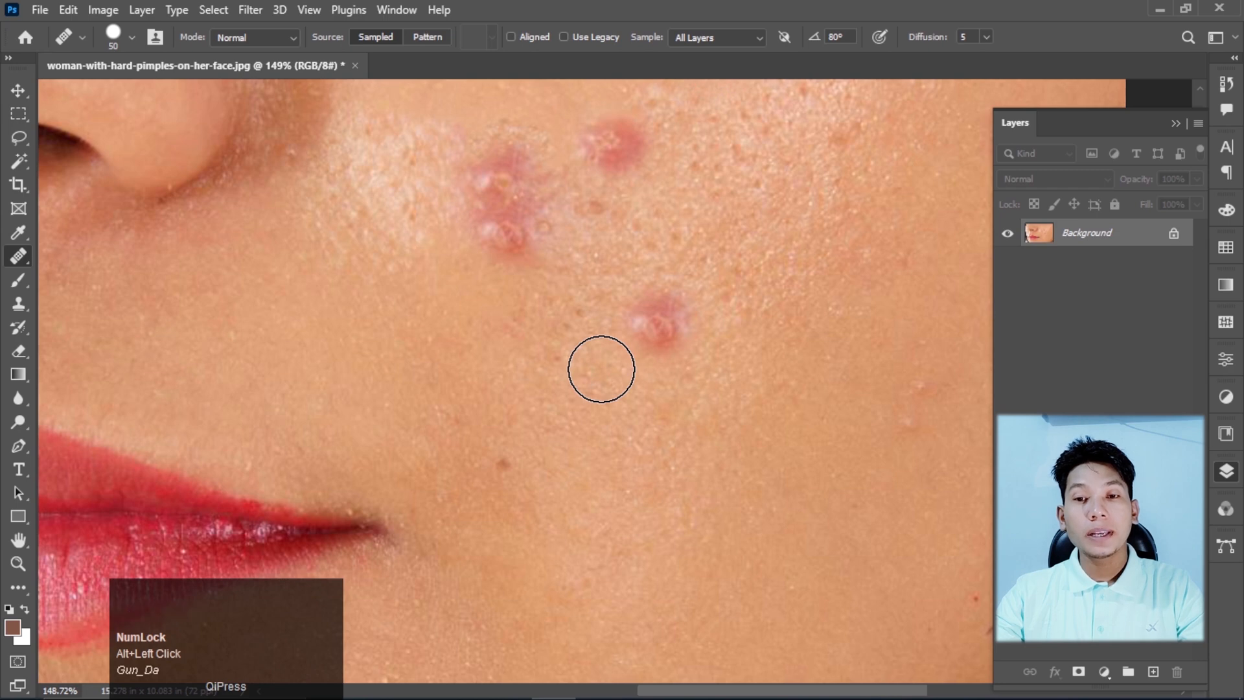
{"action": "mouse_move", "coordinate": [639, 344]}
{"action": "left_mouse_down"}
{"action": "mouse_move", "coordinate": [659, 316]}
{"action": "mouse_move", "coordinate": [667, 336]}
{"action": "mouse_move", "coordinate": [680, 303]}
{"action": "left_mouse_up"}
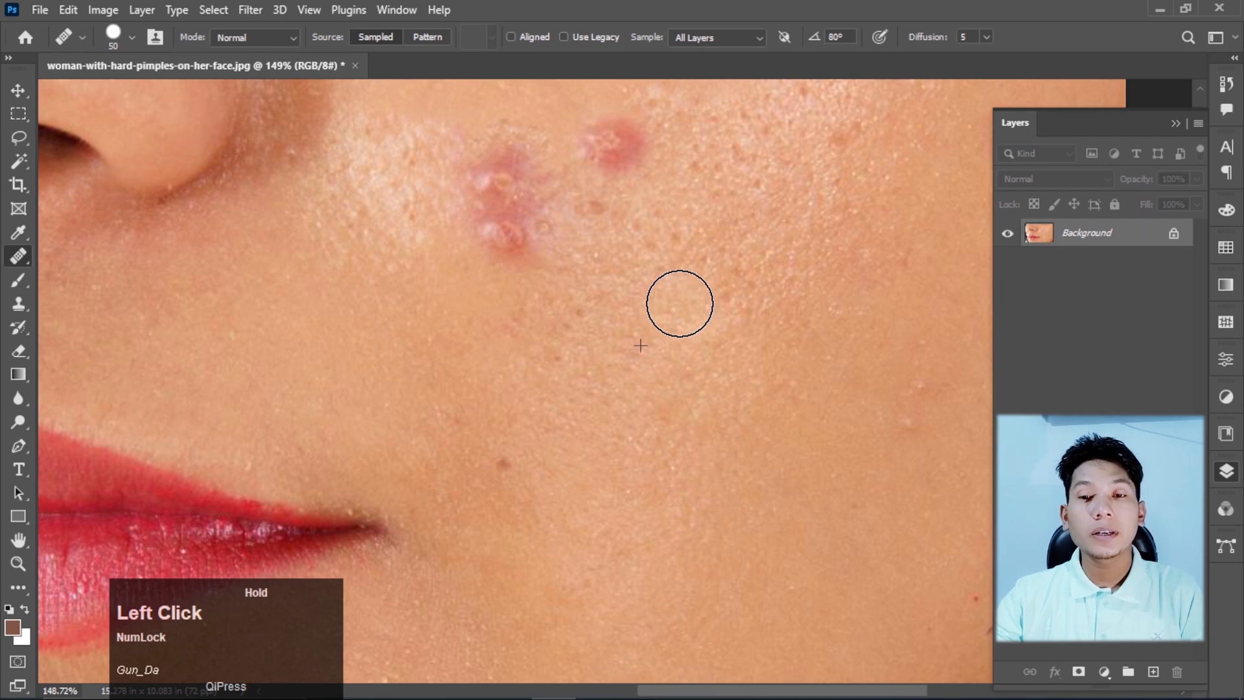
{"action": "left_click", "coordinate": [680, 304]}
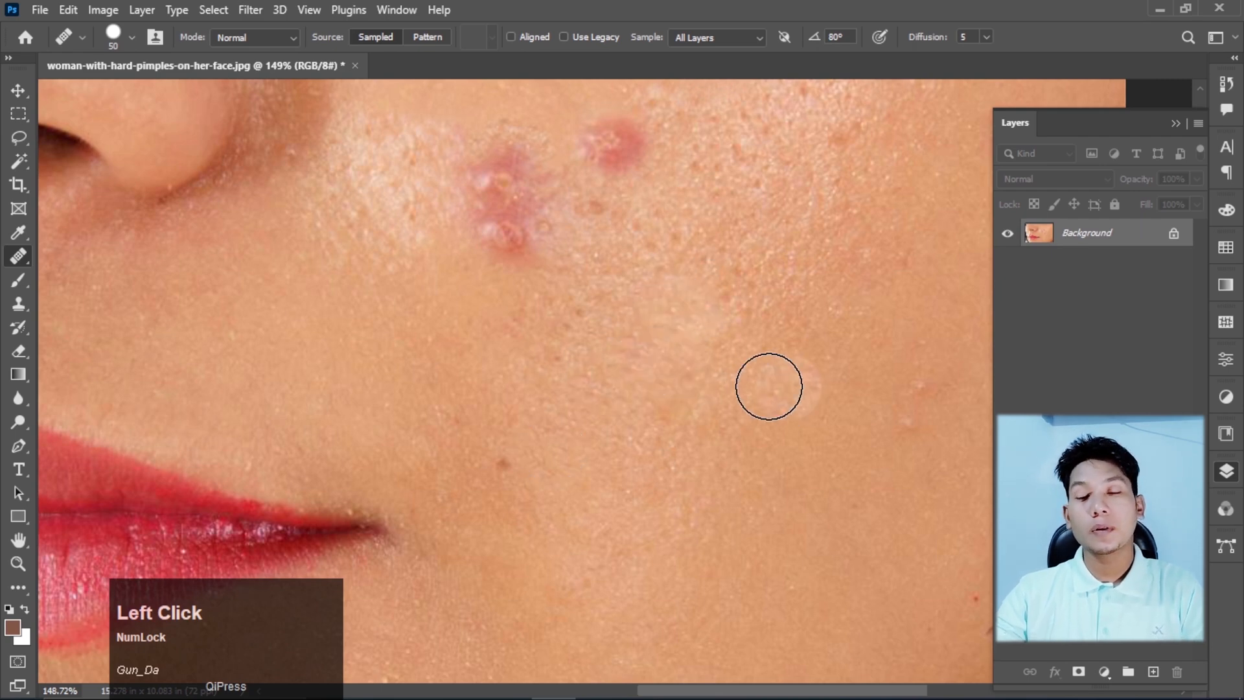
Step: Sample clear skin below the pimple cluster beside the nose and heal the cluster with the Healing Brush
{"action": "scroll", "coordinate": [758, 396], "scroll_direction": "down", "scroll_amount": 2}
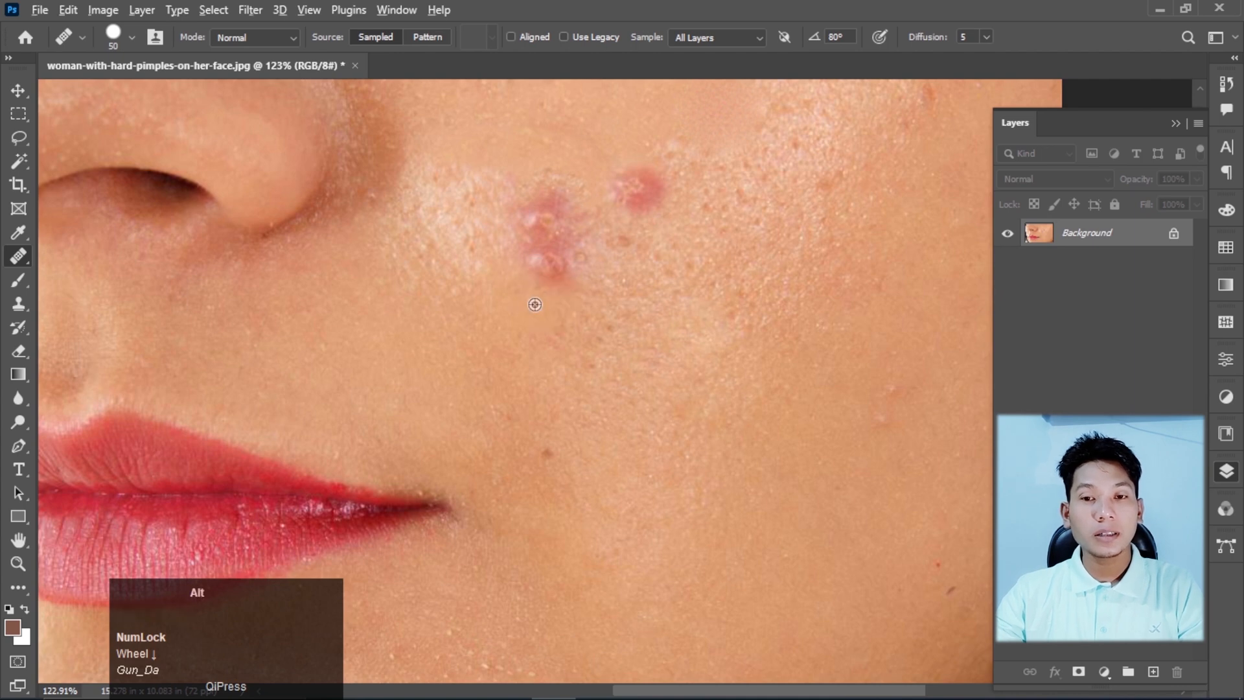
{"action": "left_click", "coordinate": [549, 273]}
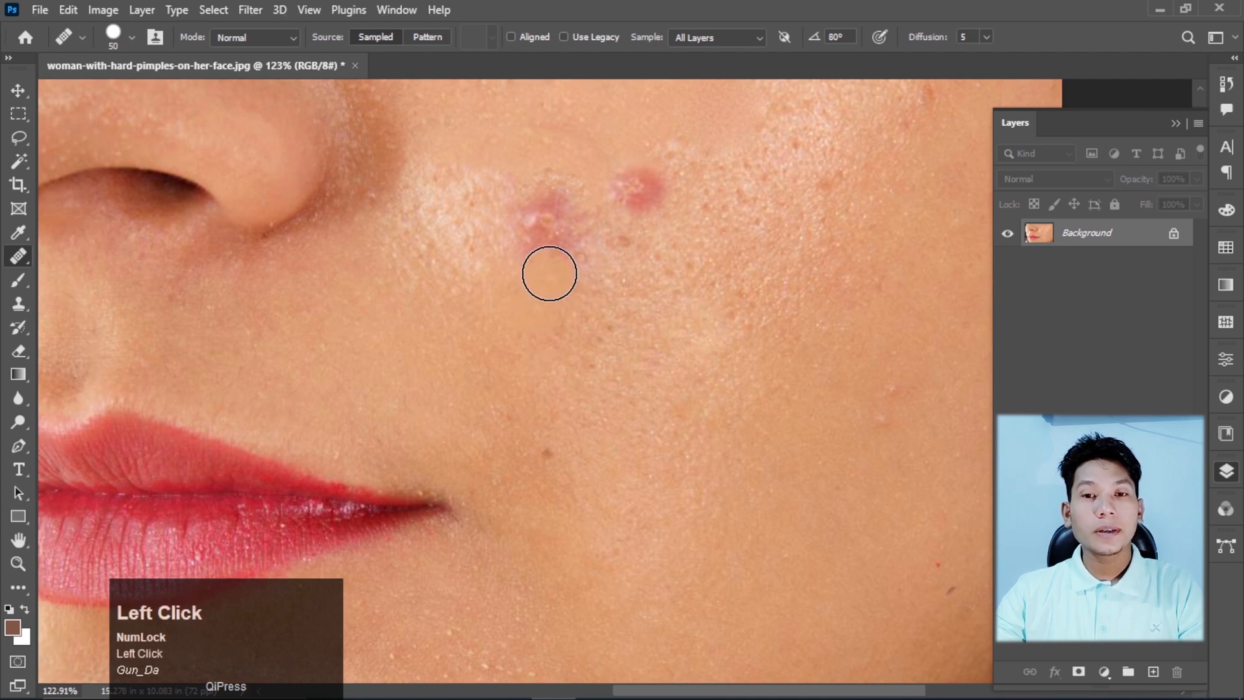
{"action": "left_click", "coordinate": [550, 273], "text": "alt"}
{"action": "left_click", "coordinate": [517, 228]}
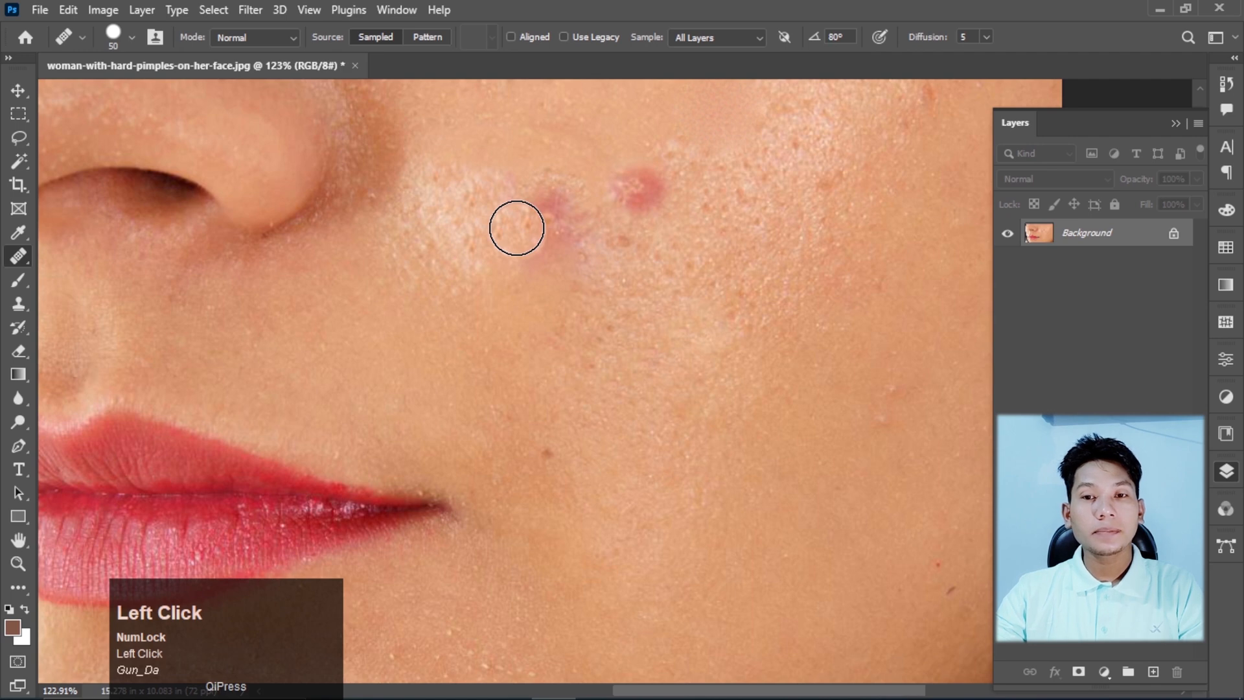
{"action": "left_click_drag", "start_coordinate": [516, 228], "coordinate": [555, 211]}
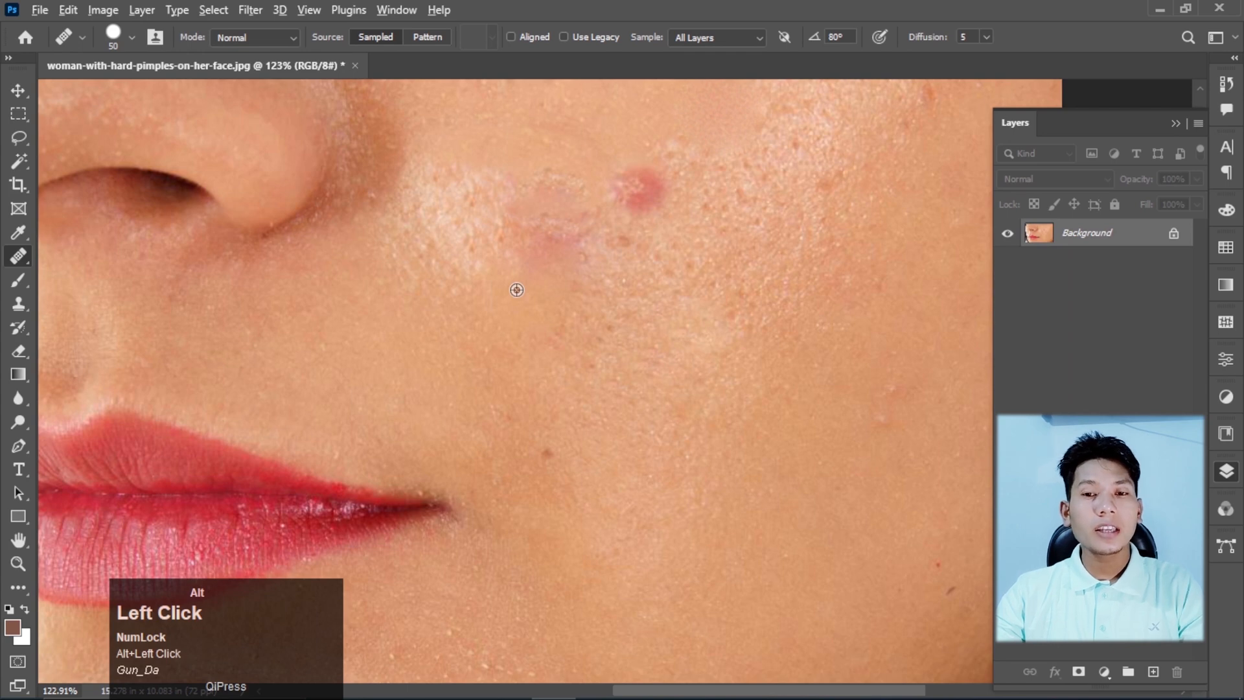
Step: Undo all the healing strokes to restore the original photo with every cheek pimple
{"action": "key", "text": "ctrl+z"}
{"action": "key", "text": "ctrl+z"}
{"action": "key", "text": "ctrl+z"}
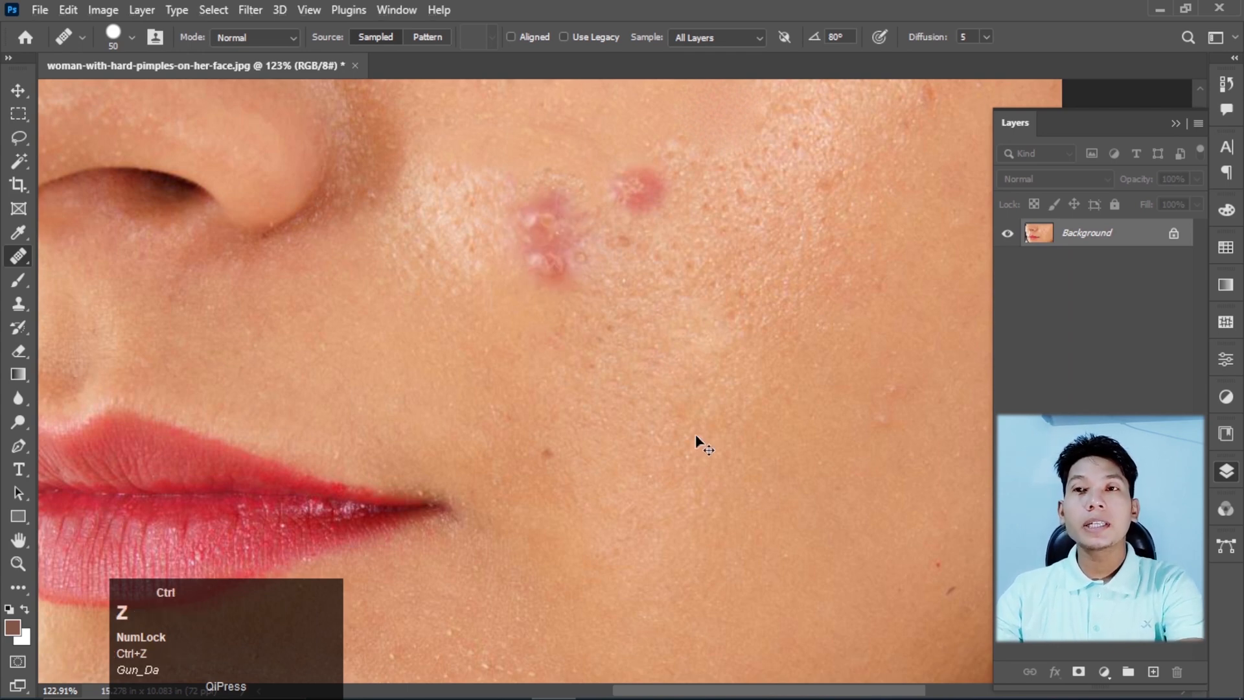
{"action": "key", "text": "ctrl+z"}
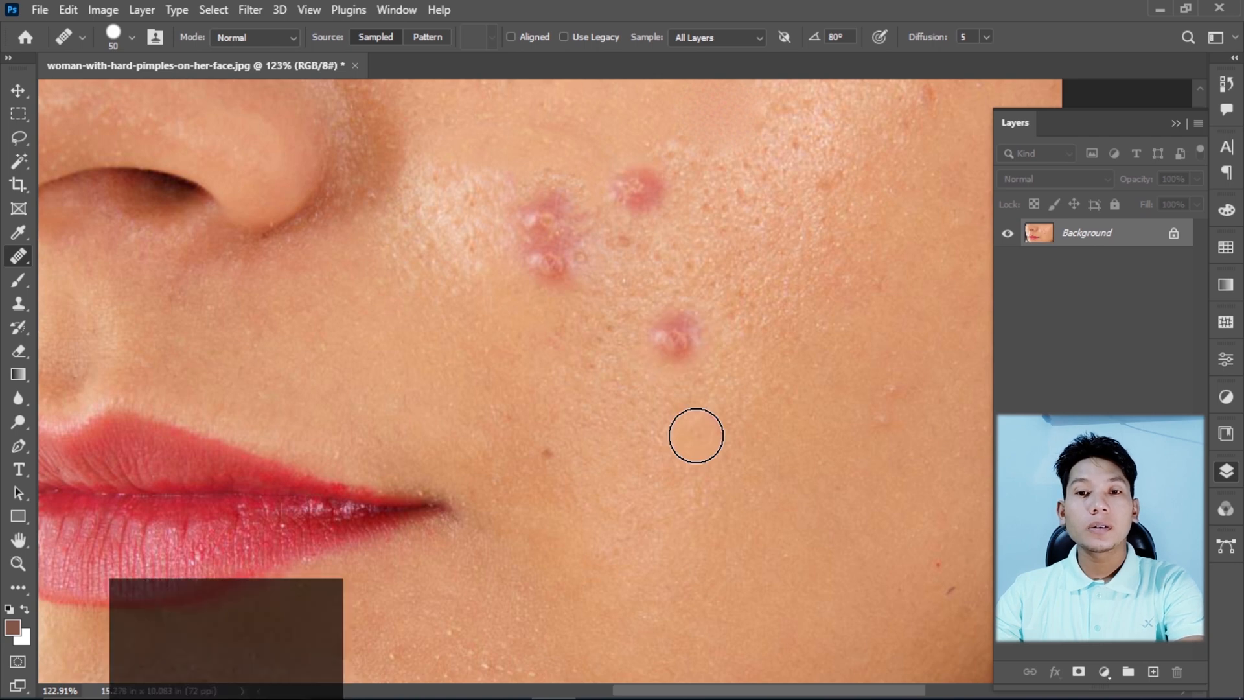
{"action": "key", "text": "ctrl+z"}
{"action": "key", "text": "ctrl+z"}
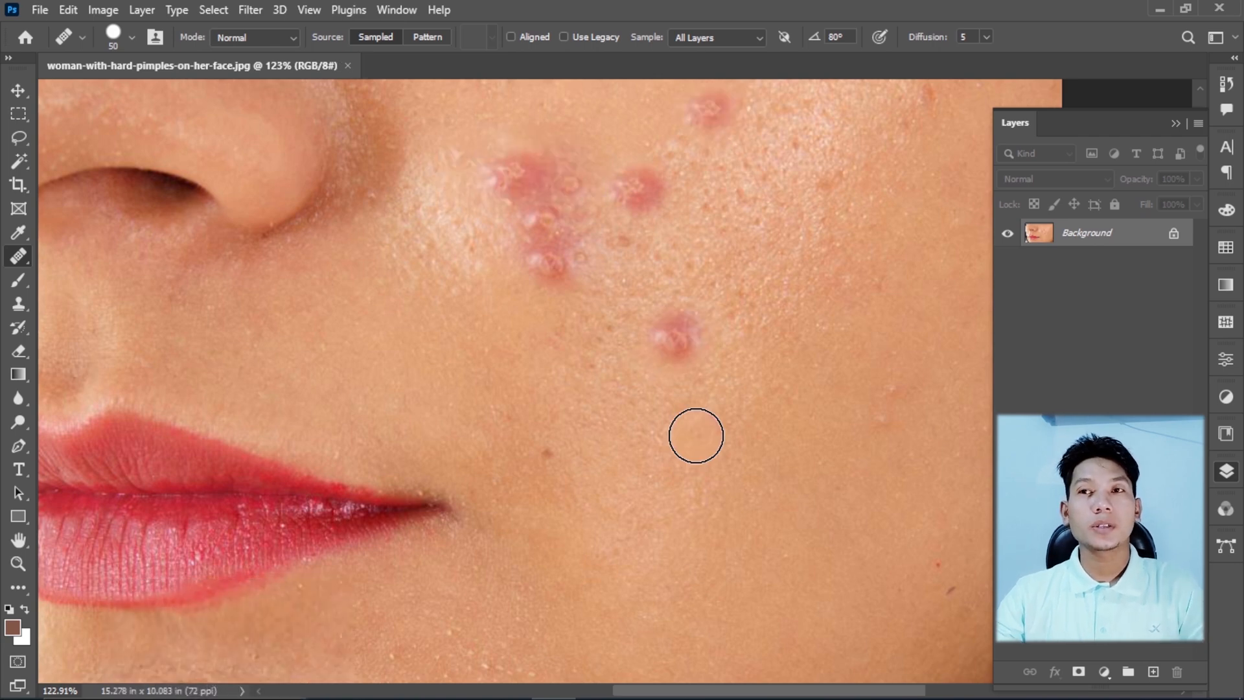
{"action": "scroll", "coordinate": [422, 300], "scroll_direction": "down", "scroll_amount": 1}
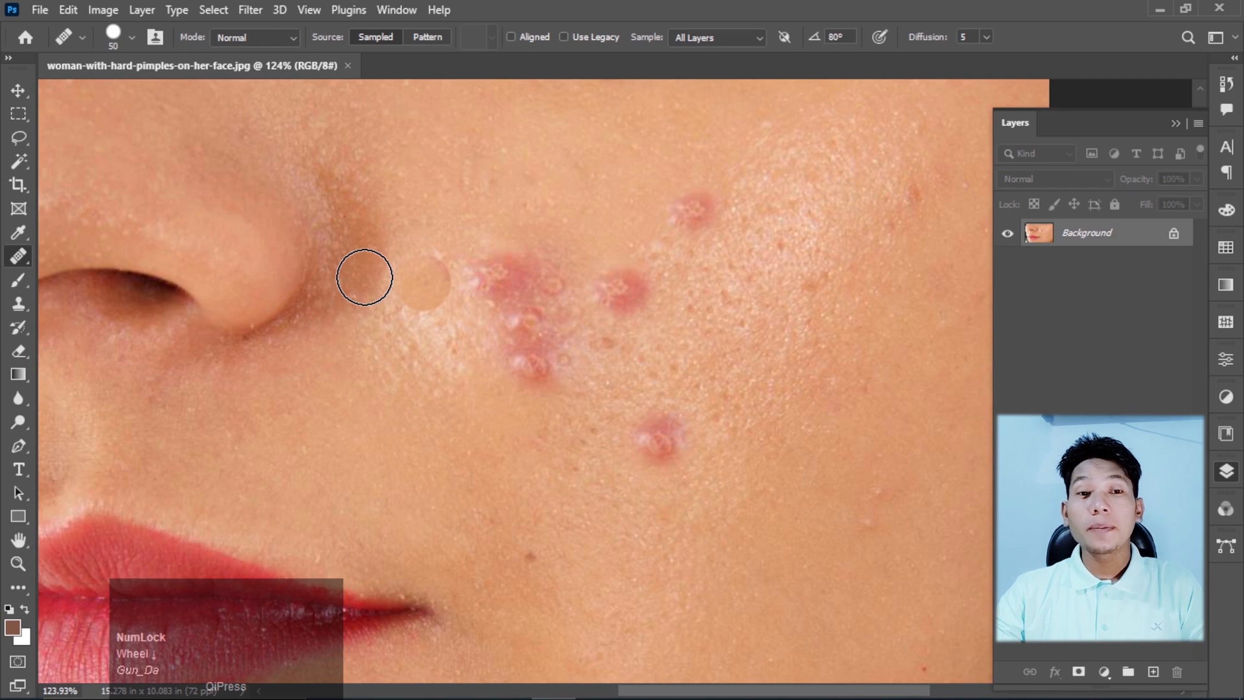
Step: Switch to the Patch tool, outline the uppermost cheek pimple, and patch it with clear skin
{"action": "right_click", "coordinate": [24, 258]}
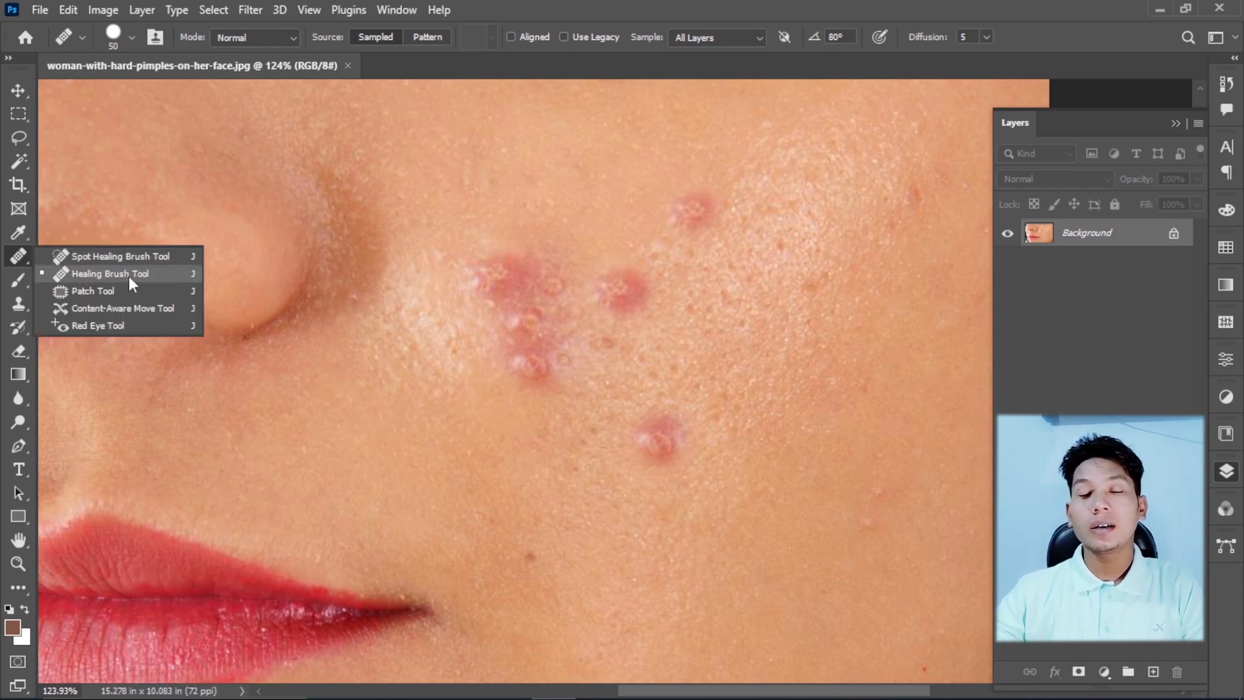
{"action": "left_click", "coordinate": [128, 276]}
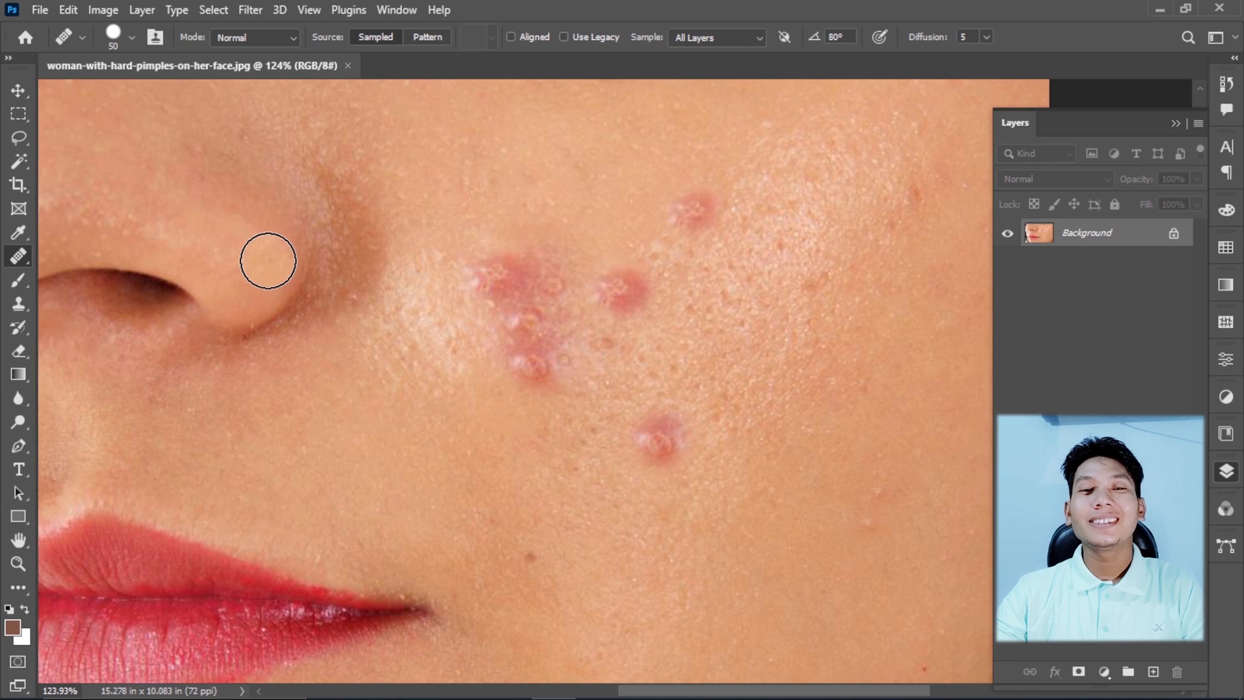
{"action": "right_click", "coordinate": [25, 257]}
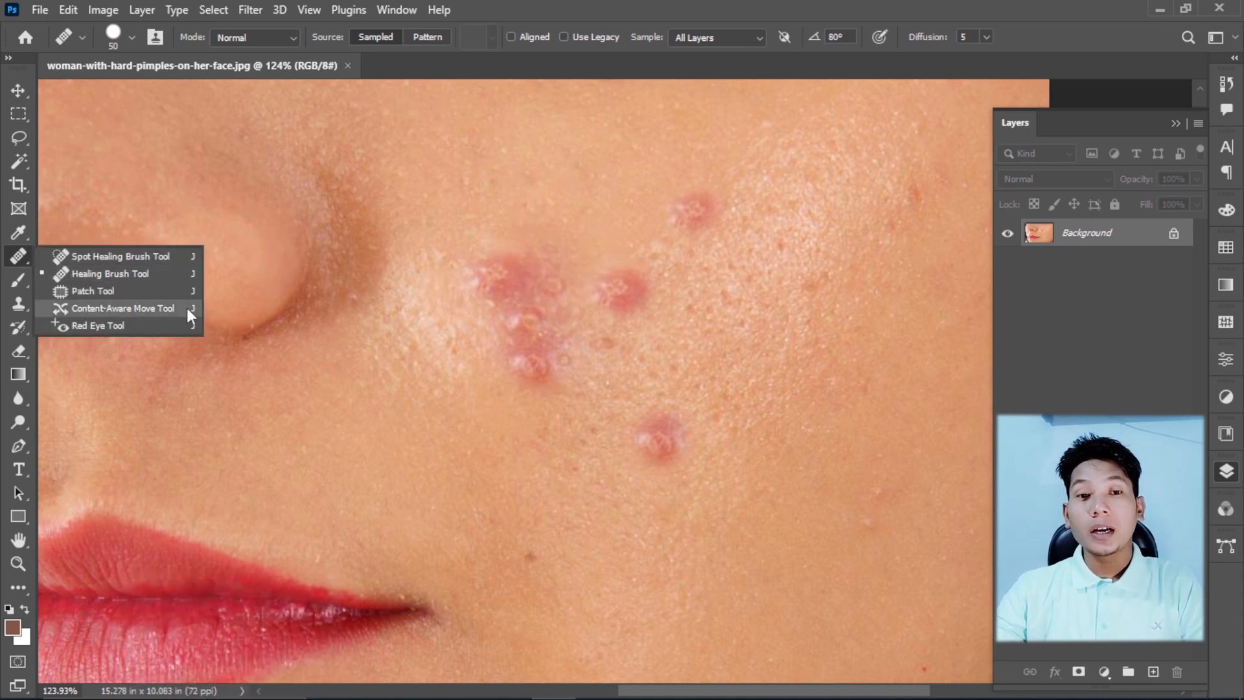
{"action": "left_click", "coordinate": [113, 296]}
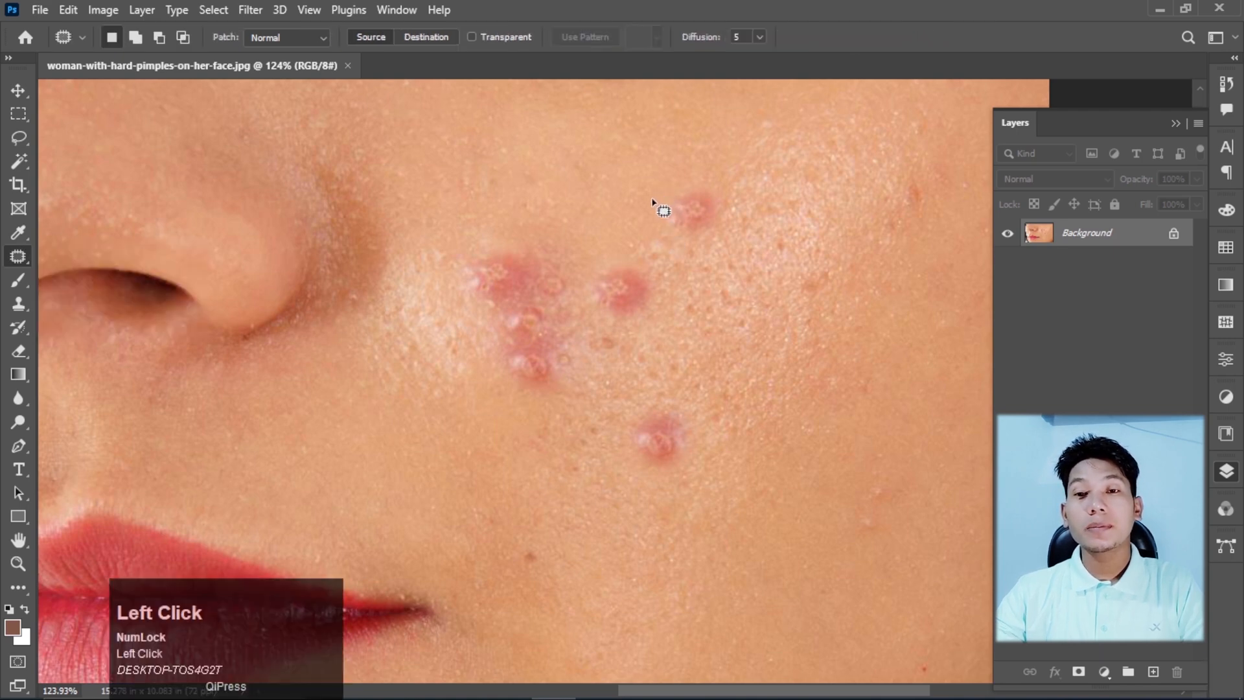
{"action": "mouse_move", "coordinate": [650, 200]}
{"action": "left_mouse_down"}
{"action": "mouse_move", "coordinate": [663, 242]}
{"action": "mouse_move", "coordinate": [725, 235]}
{"action": "mouse_move", "coordinate": [725, 188]}
{"action": "mouse_move", "coordinate": [649, 199]}
{"action": "mouse_move", "coordinate": [750, 171]}
{"action": "left_mouse_up"}
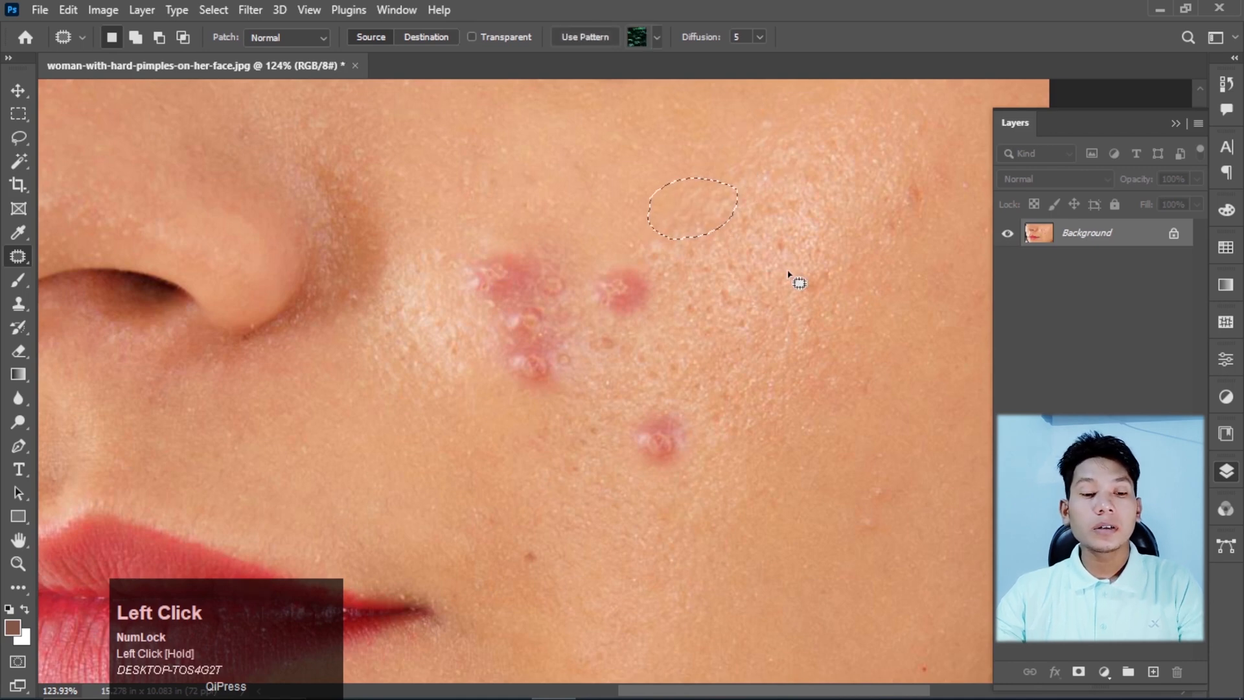
Step: Clear the selection, outline the lowest cheek pimple with the Patch tool, and patch it with clear skin
{"action": "key", "text": "ctrl+d"}
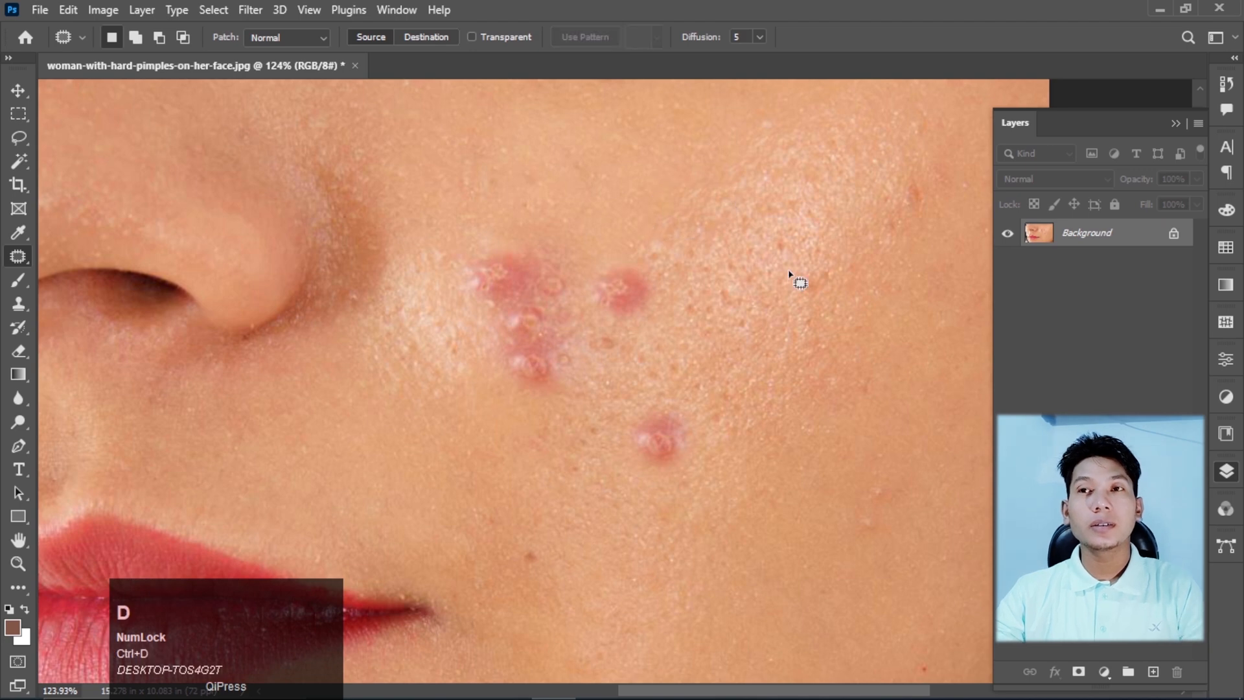
{"action": "mouse_move", "coordinate": [643, 392]}
{"action": "left_mouse_down"}
{"action": "mouse_move", "coordinate": [652, 494]}
{"action": "mouse_move", "coordinate": [706, 405]}
{"action": "mouse_move", "coordinate": [658, 386]}
{"action": "left_mouse_up"}
{"action": "left_click_drag", "start_coordinate": [674, 443], "coordinate": [755, 361]}
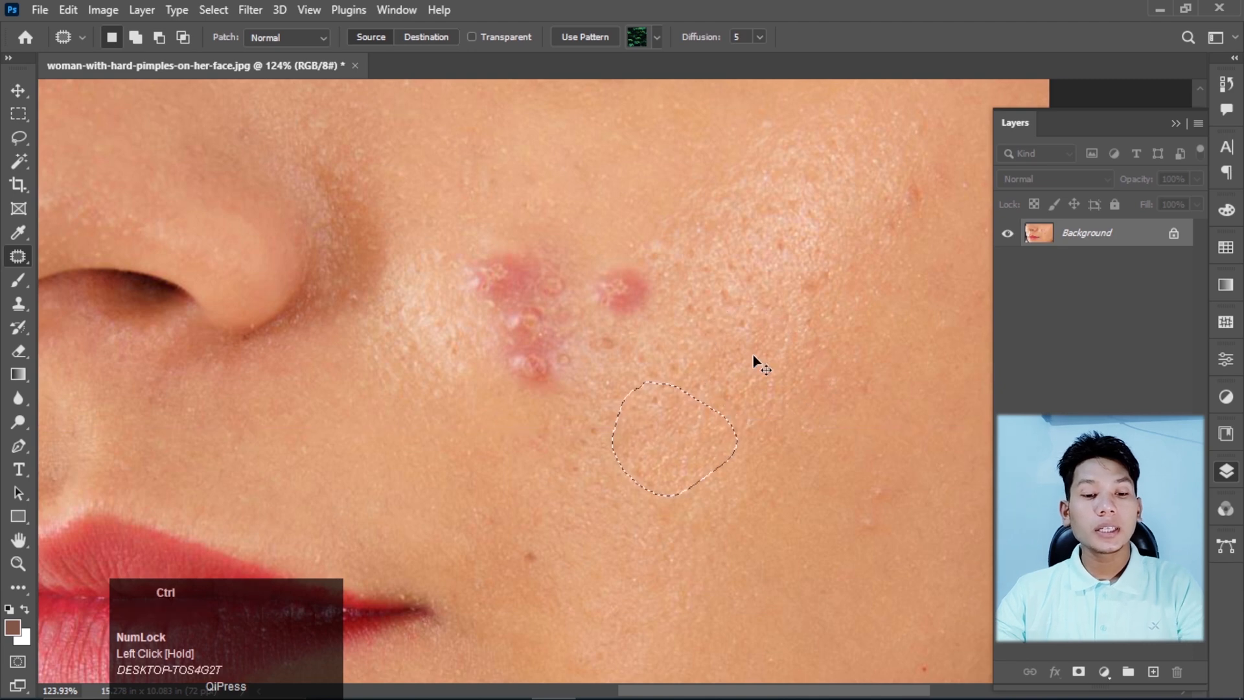
{"action": "key", "text": "ctrl+d"}
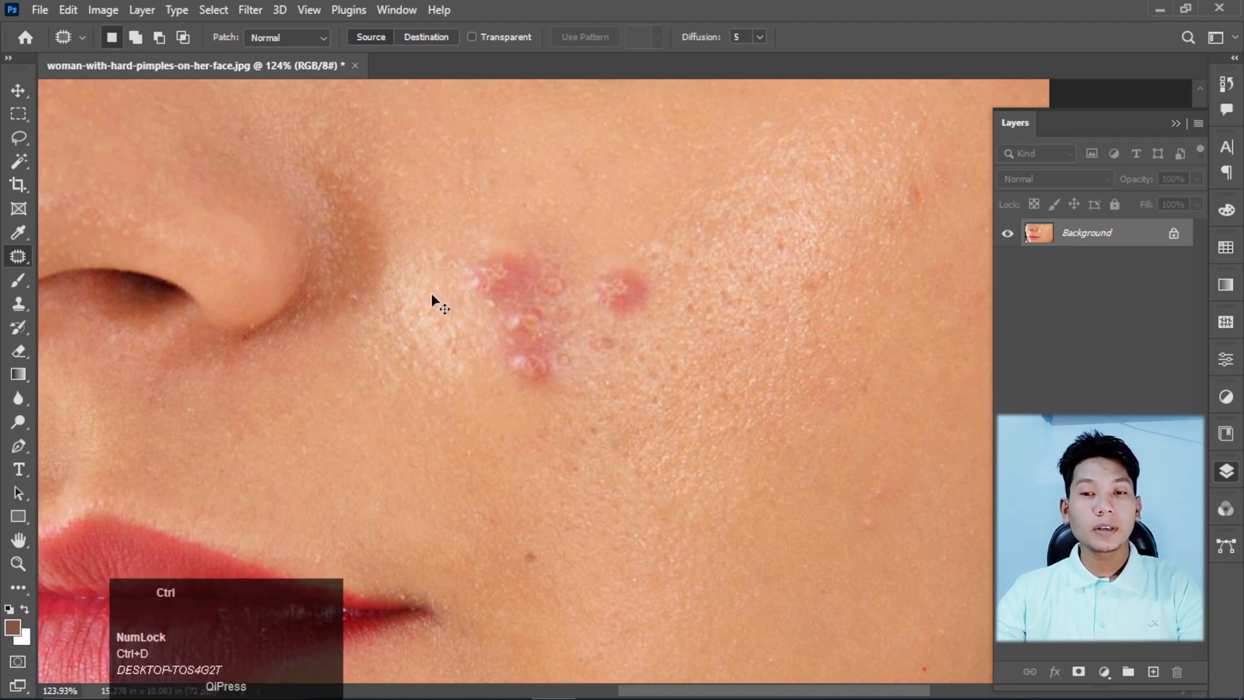
Step: Undo both Patch tool repairs on the cheek and clear the selection
{"action": "key", "text": "ctrl+z"}
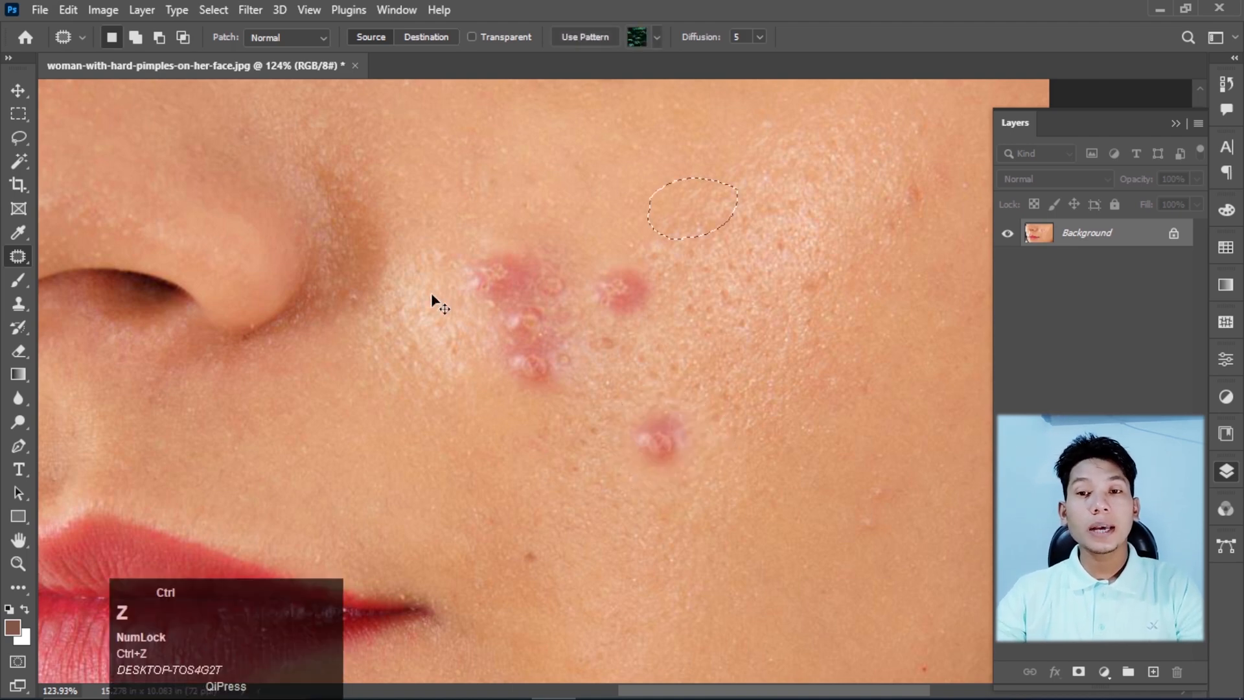
{"action": "key", "text": "ctrl+z"}
{"action": "key", "text": "ctrl+d"}
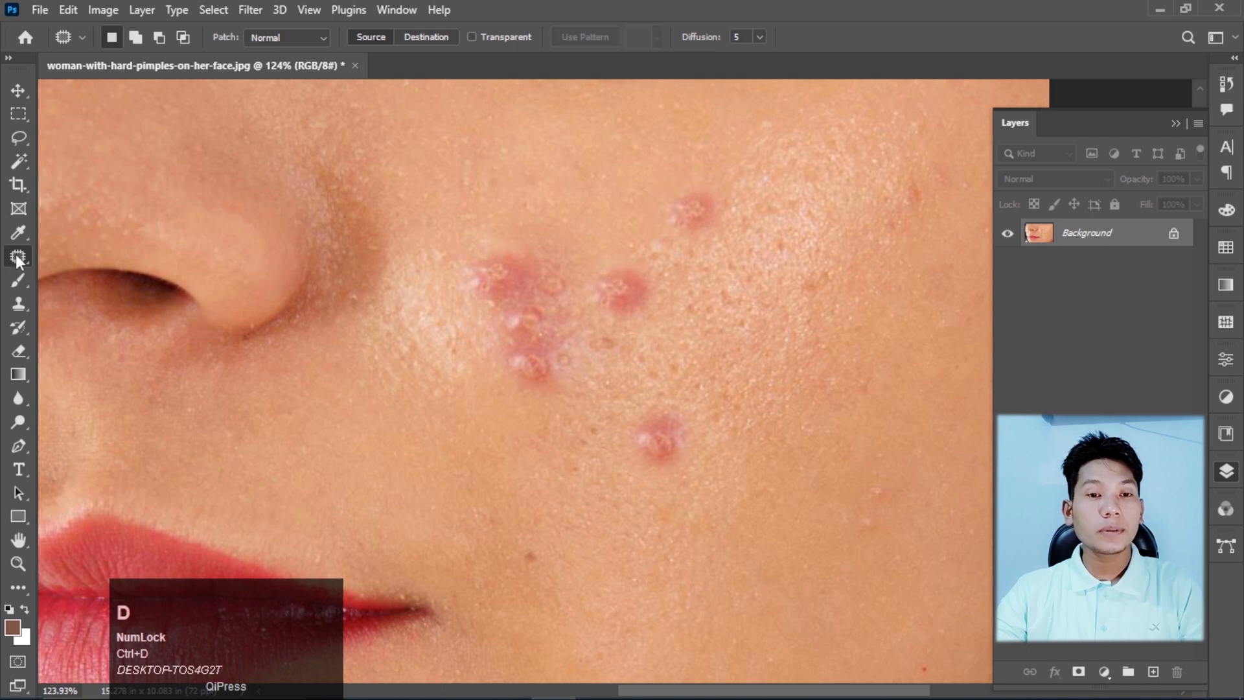
Step: With the Content-Aware Move tool, outline clear skin above the uppermost cheek pimple, move it over the pimple, and deselect
{"action": "right_click", "coordinate": [19, 259]}
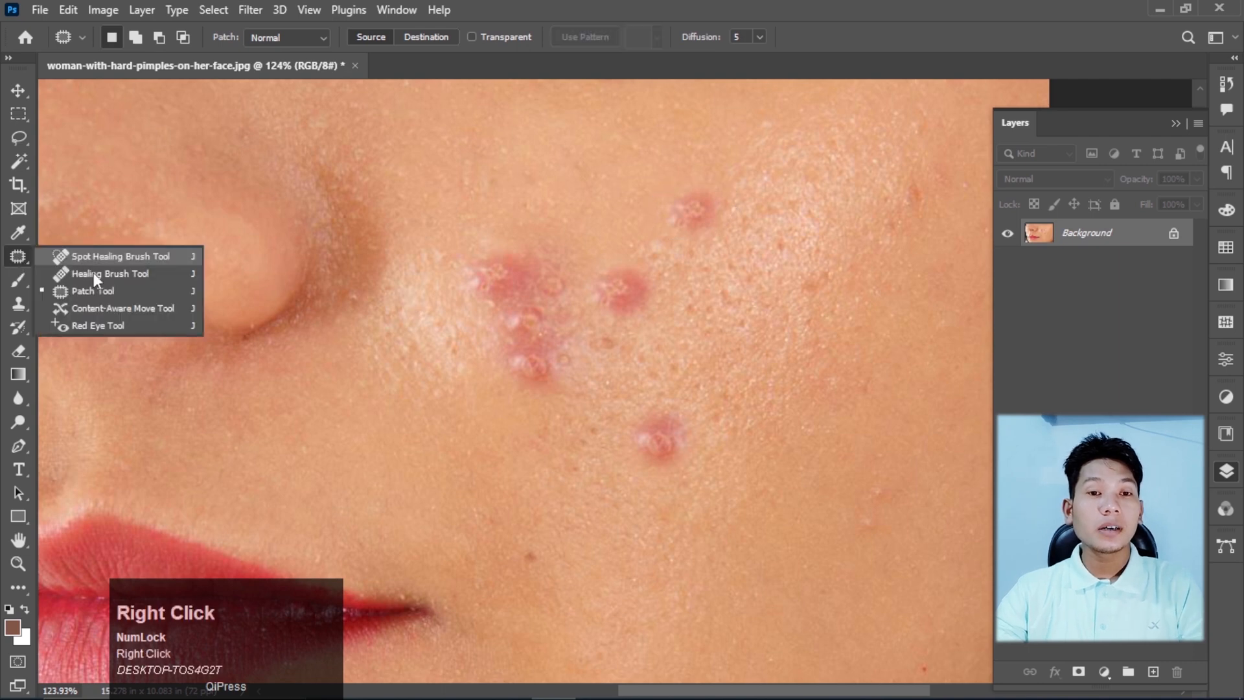
{"action": "left_click", "coordinate": [114, 308]}
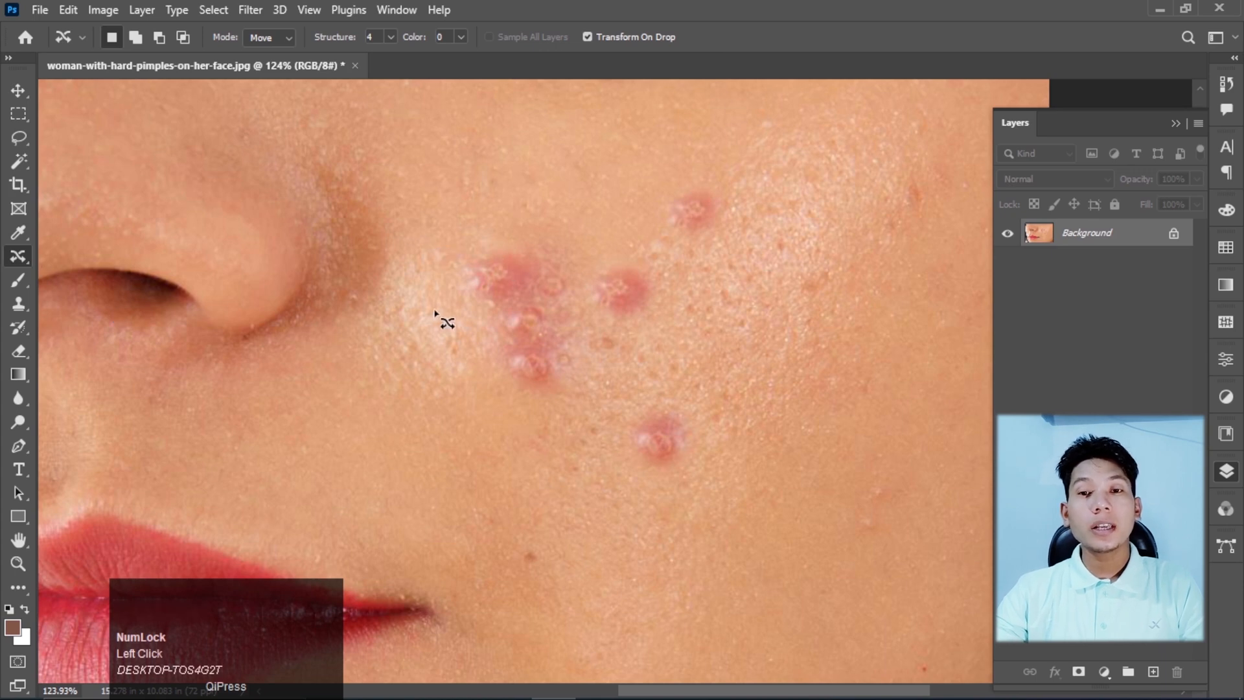
{"action": "scroll", "coordinate": [707, 198], "scroll_direction": "up", "scroll_amount": 3}
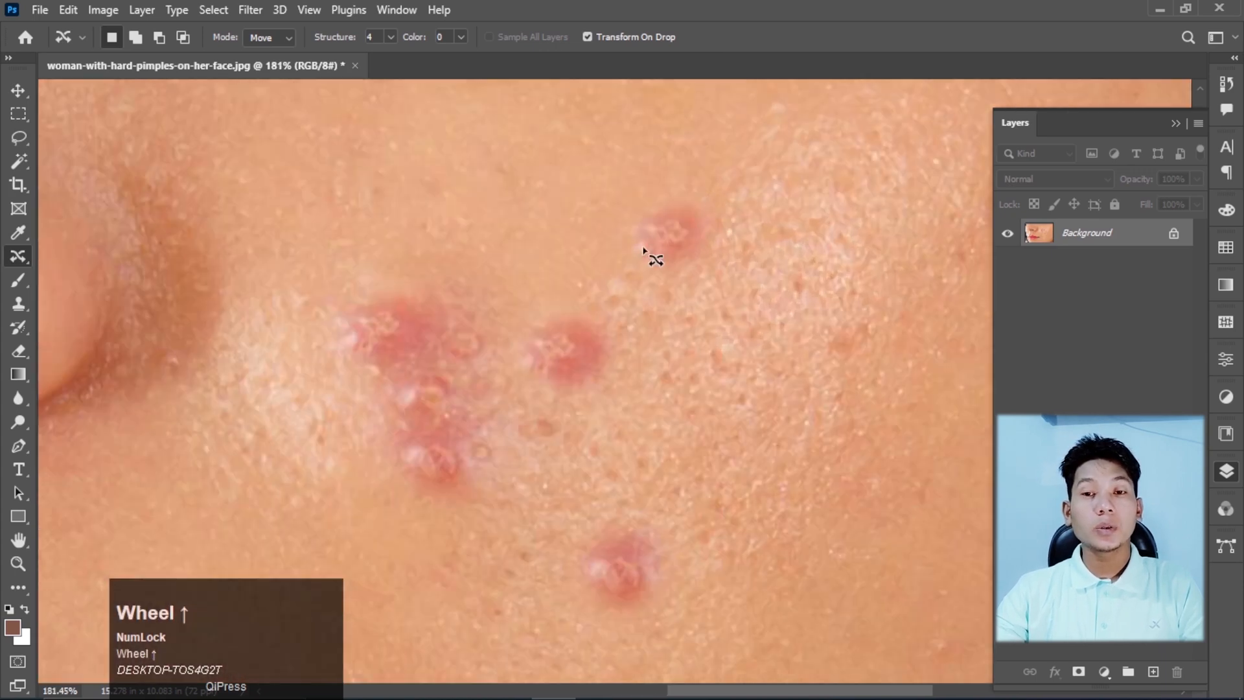
{"action": "scroll", "coordinate": [700, 189], "scroll_direction": "down", "scroll_amount": 1}
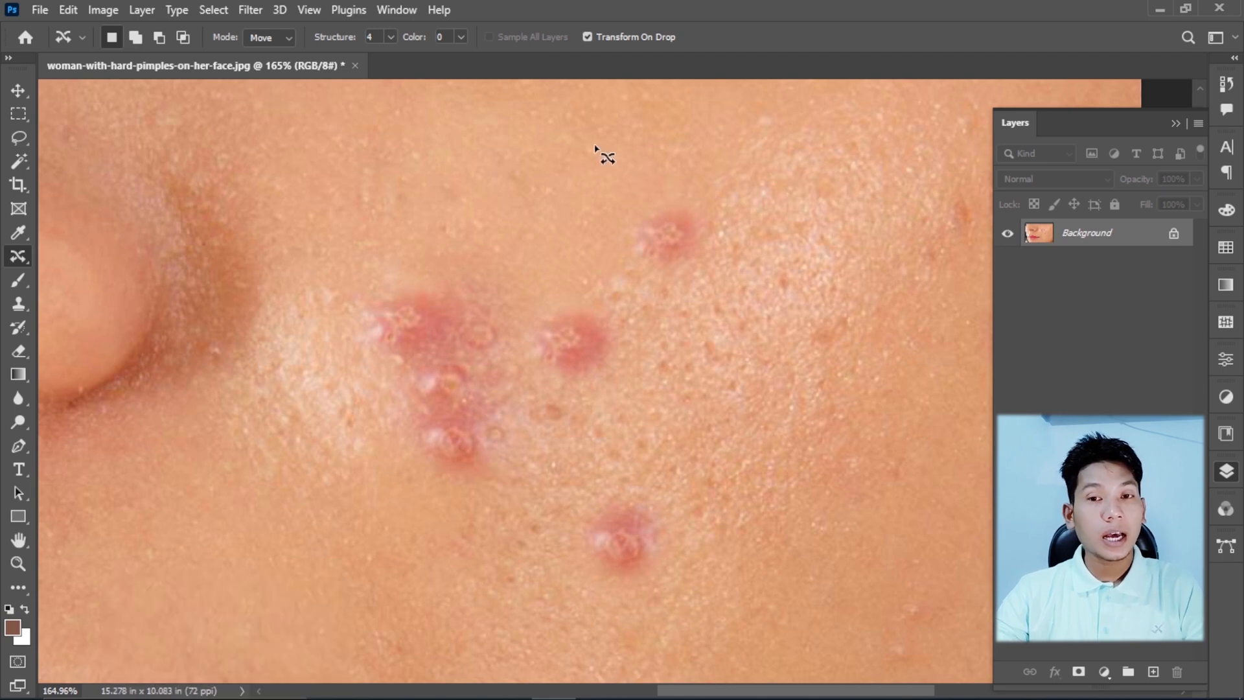
{"action": "mouse_move", "coordinate": [573, 134]}
{"action": "left_mouse_down"}
{"action": "mouse_move", "coordinate": [640, 186]}
{"action": "mouse_move", "coordinate": [563, 203]}
{"action": "mouse_move", "coordinate": [568, 212]}
{"action": "left_mouse_up"}
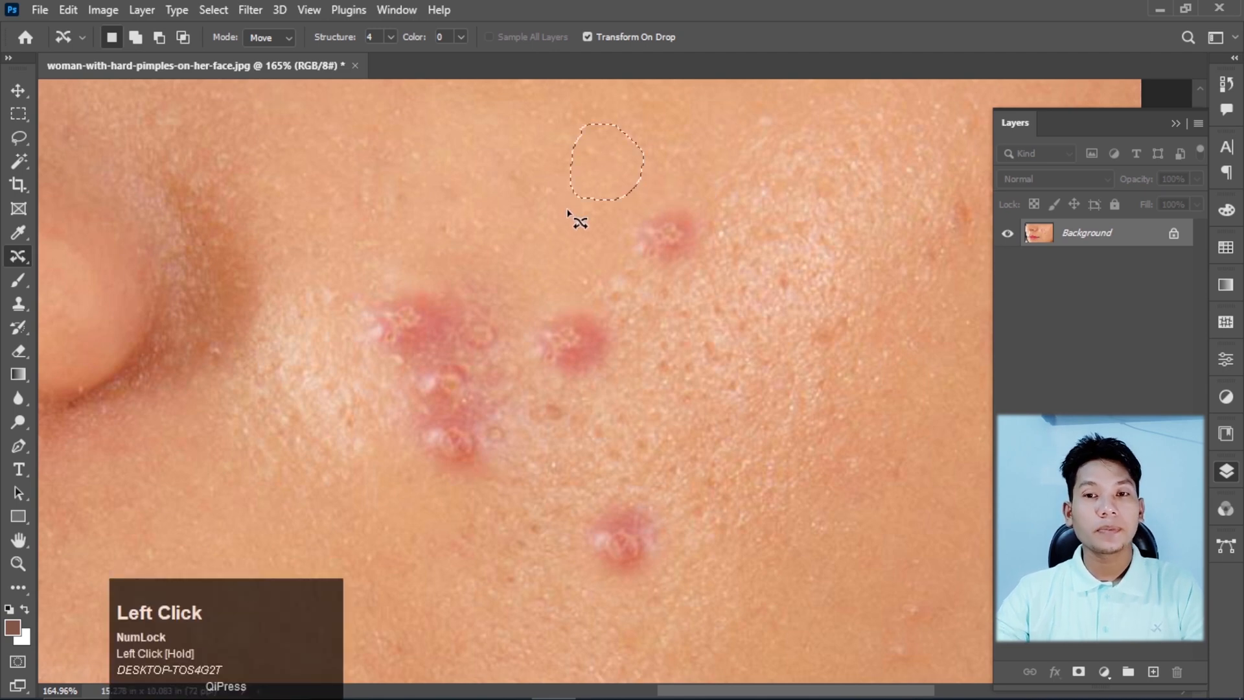
{"action": "left_click_drag", "start_coordinate": [621, 175], "coordinate": [672, 242]}
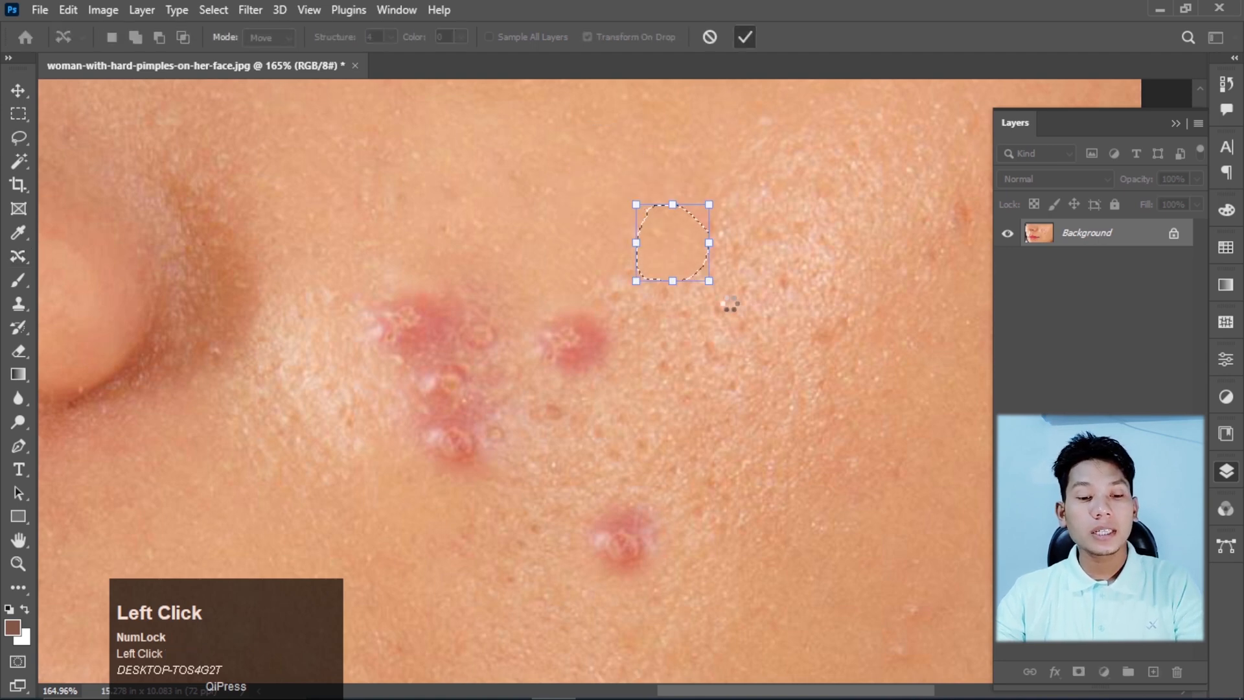
{"action": "key", "text": "ctrl+d"}
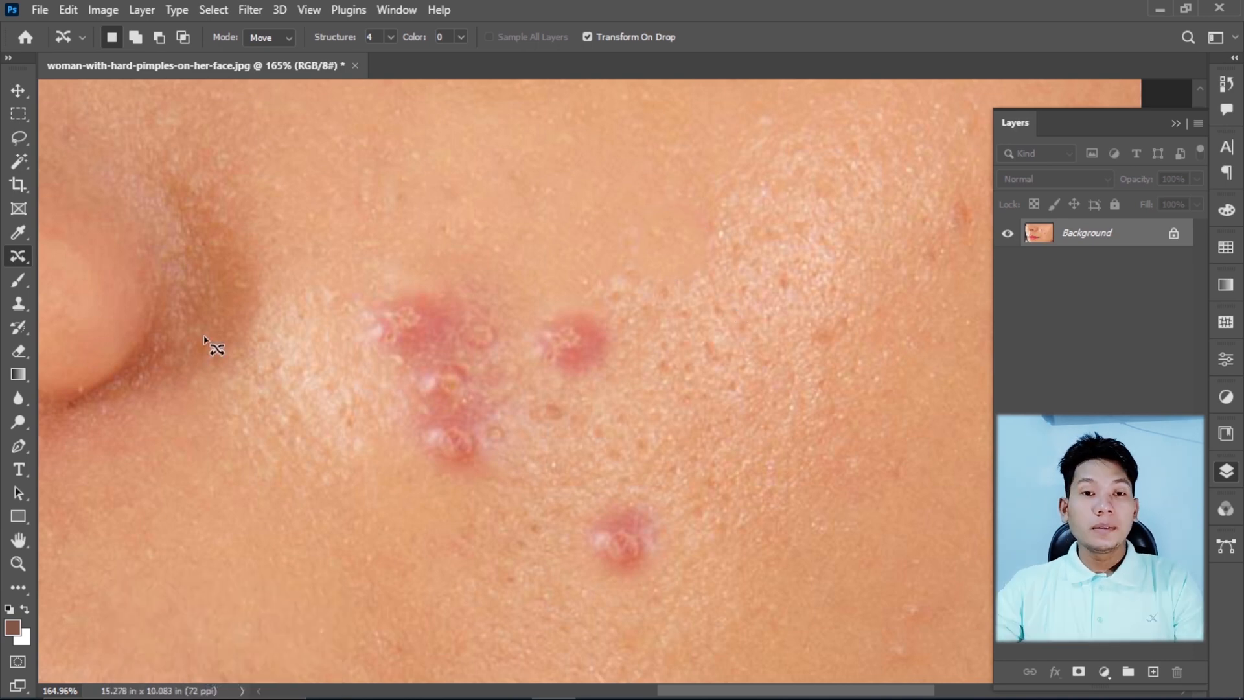
Step: Switch to the Spot Healing Brush and view the whole face photo
{"action": "right_click", "coordinate": [27, 258]}
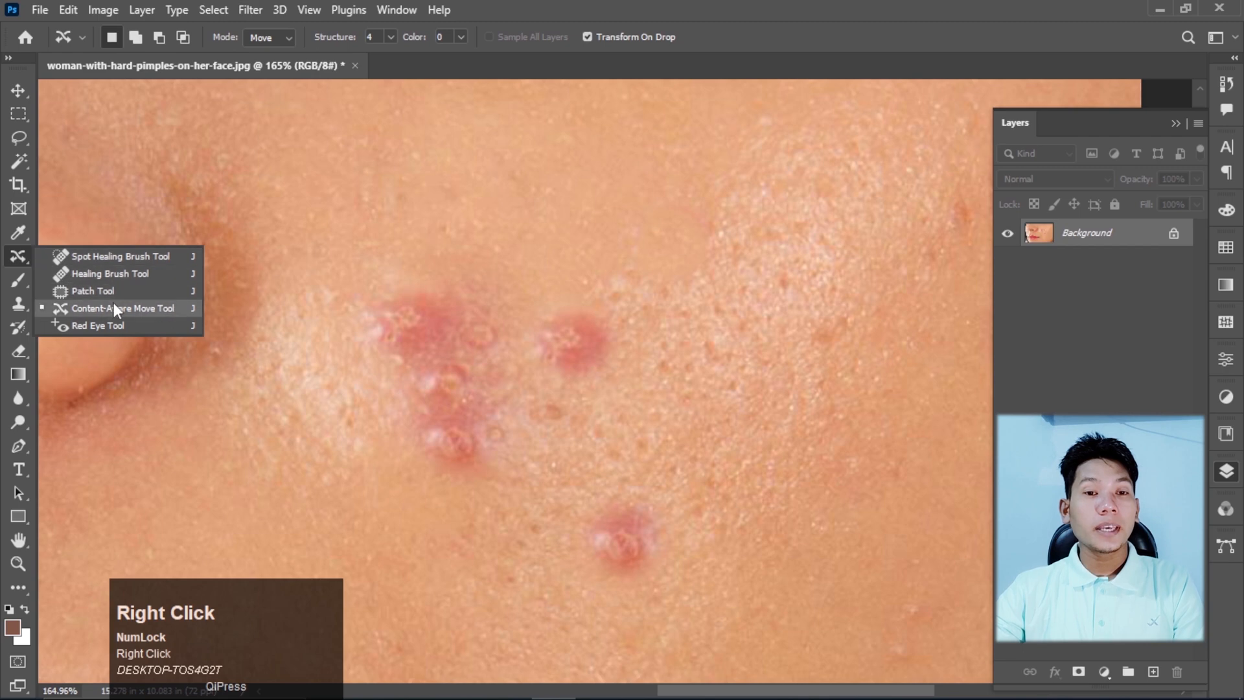
{"action": "left_click", "coordinate": [111, 261]}
{"action": "scroll", "coordinate": [639, 297], "scroll_direction": "down", "scroll_amount": 4}
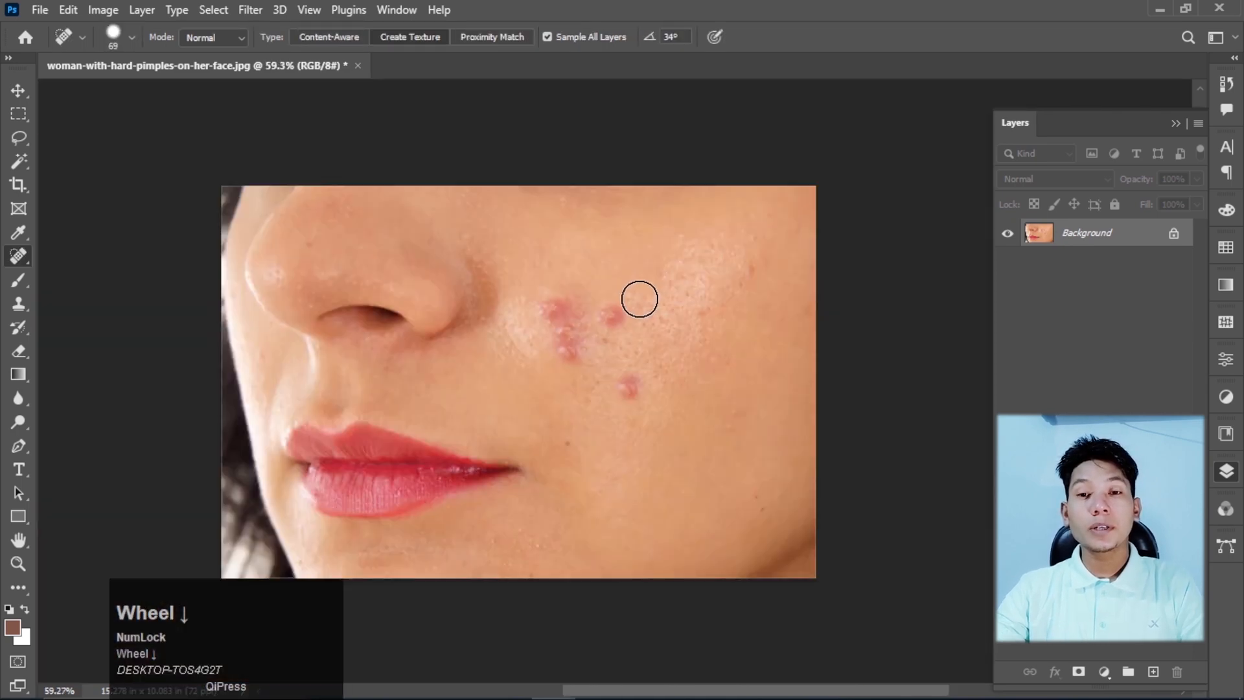
{"action": "scroll", "coordinate": [639, 297], "scroll_direction": "down", "scroll_amount": 1}
{"action": "scroll", "coordinate": [639, 297], "scroll_direction": "up", "scroll_amount": 2}
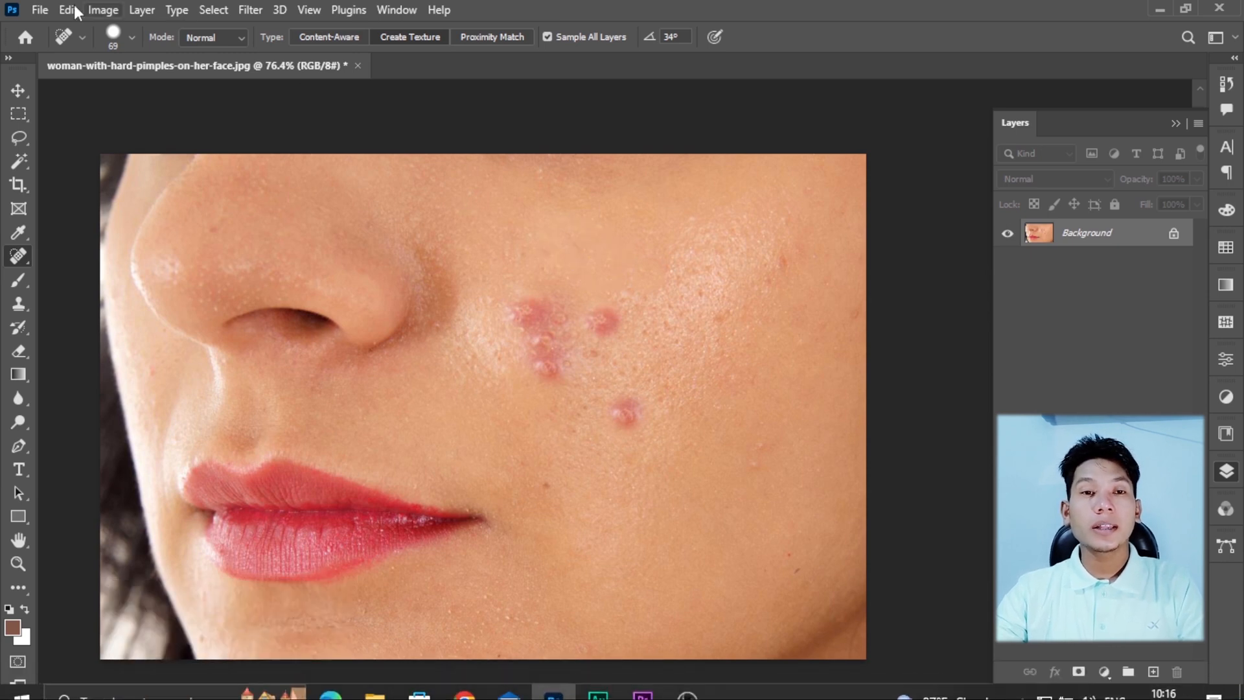
Step: Open balandra.jpg from the recent files
{"action": "left_click", "coordinate": [26, 37]}
{"action": "scroll", "coordinate": [571, 318], "scroll_direction": "up", "scroll_amount": 3}
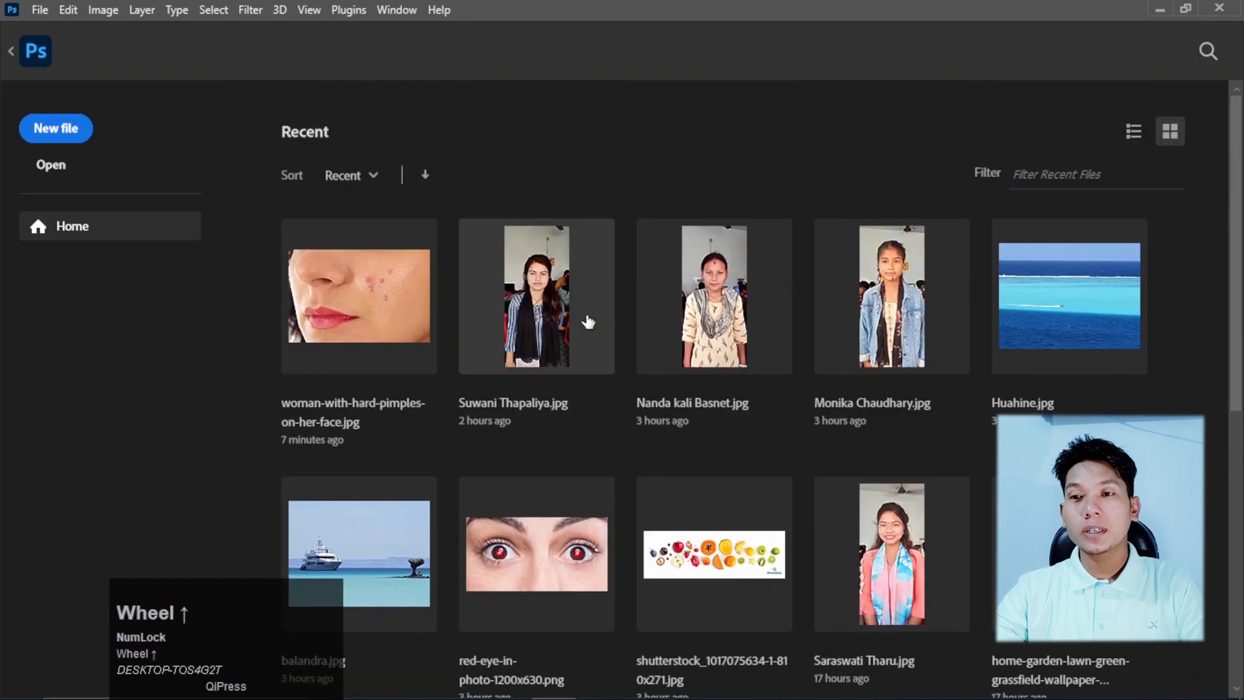
{"action": "scroll", "coordinate": [587, 322], "scroll_direction": "down", "scroll_amount": 3}
{"action": "left_click", "coordinate": [392, 380]}
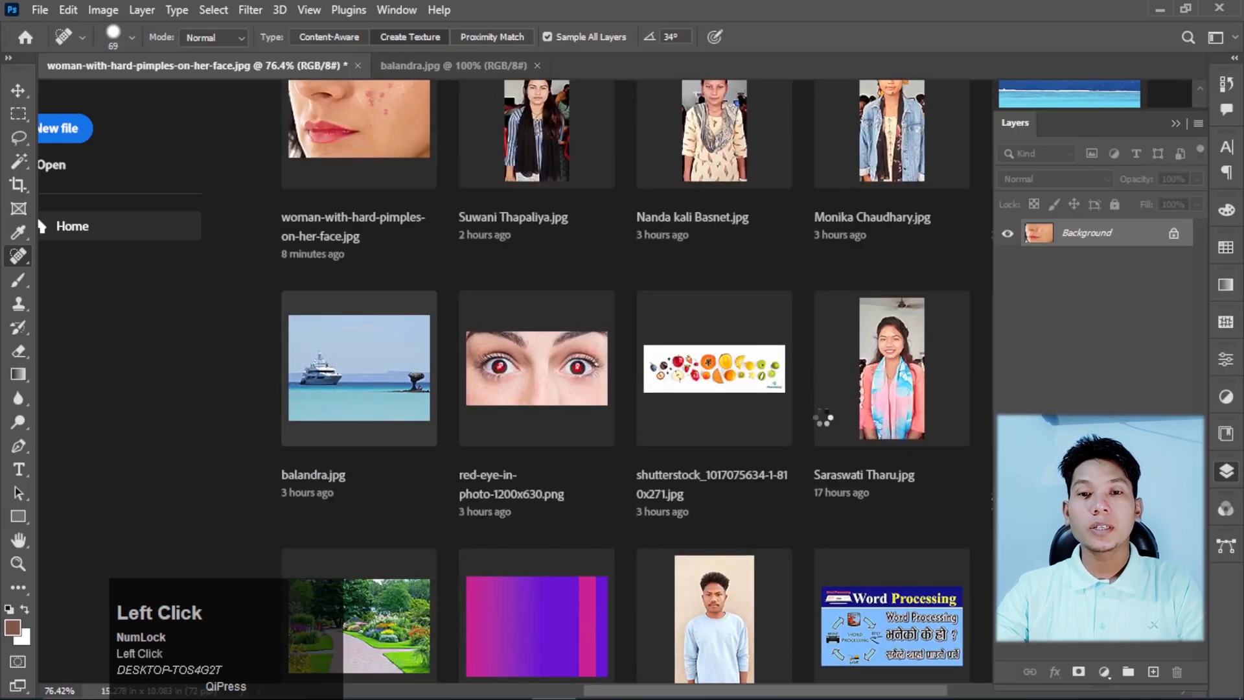
Step: Try to remove the rock formation by painting over it with the Spot Healing Brush in Create Texture mode, and undo the stroke
{"action": "scroll", "coordinate": [459, 388], "scroll_direction": "down", "scroll_amount": 1}
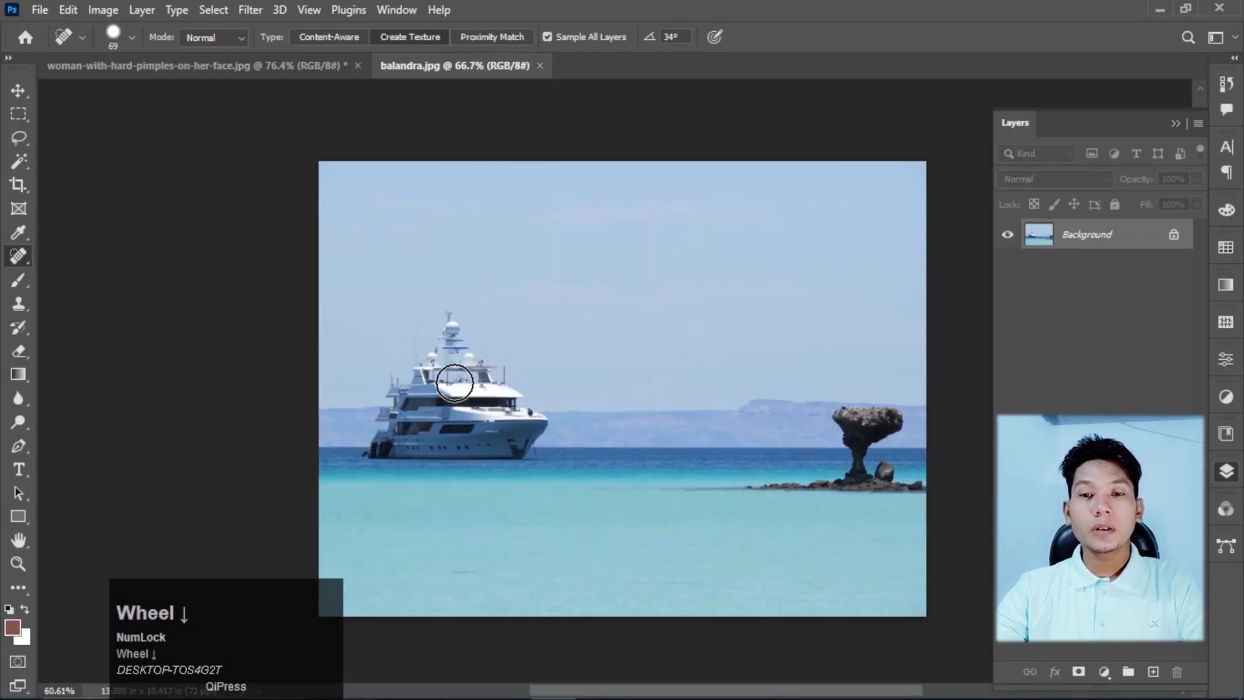
{"action": "scroll", "coordinate": [561, 457], "scroll_direction": "up", "scroll_amount": 1}
{"action": "scroll", "coordinate": [561, 456], "scroll_direction": "up", "scroll_amount": 1}
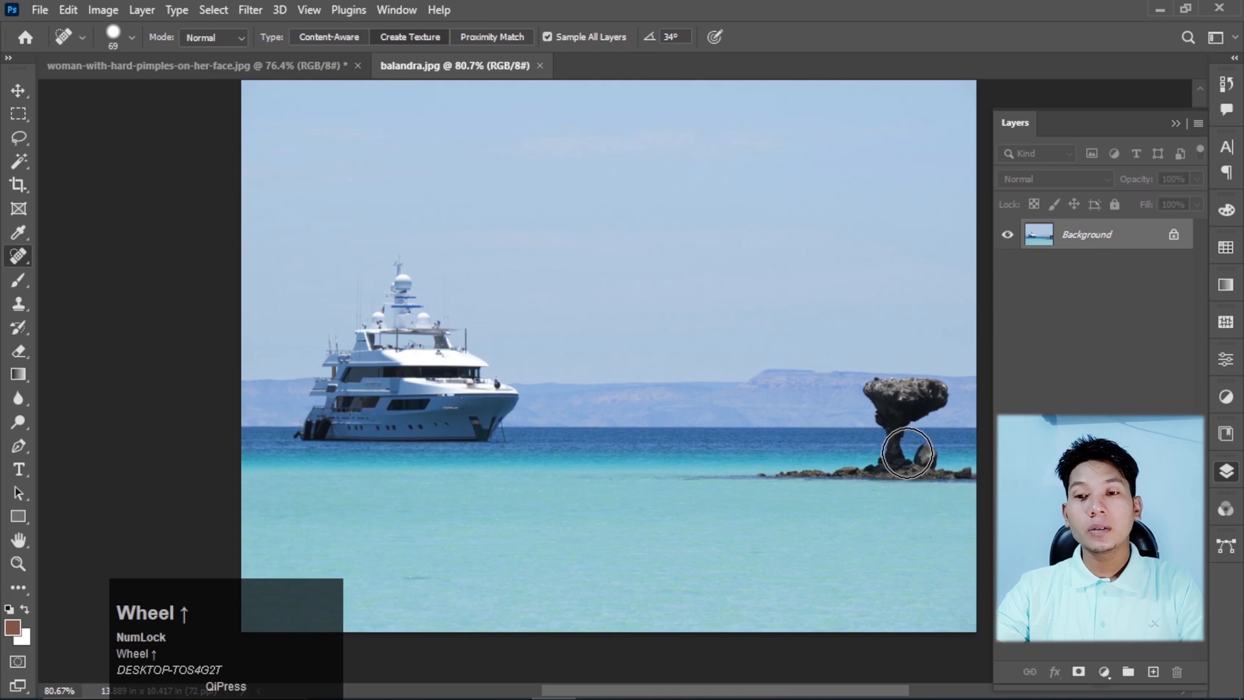
{"action": "scroll", "coordinate": [908, 453], "scroll_direction": "up", "scroll_amount": 5}
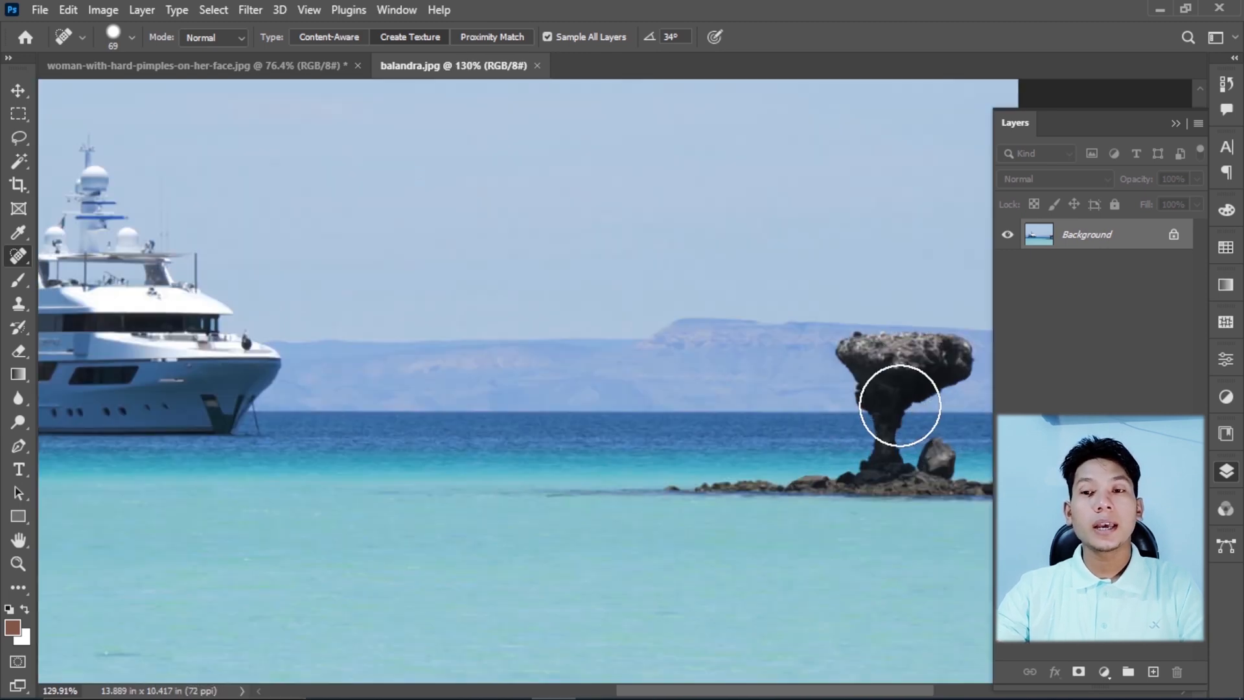
{"action": "scroll", "coordinate": [564, 370], "scroll_direction": "down", "scroll_amount": 3}
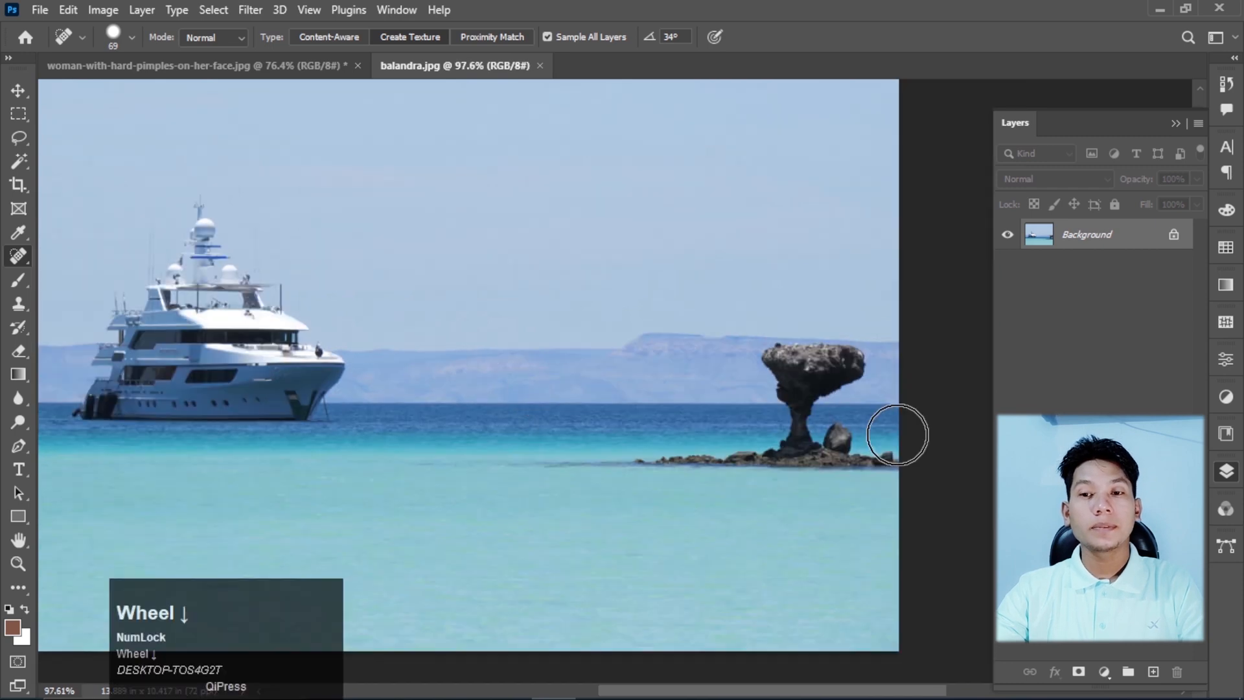
{"action": "scroll", "coordinate": [898, 434], "scroll_direction": "up", "scroll_amount": 1}
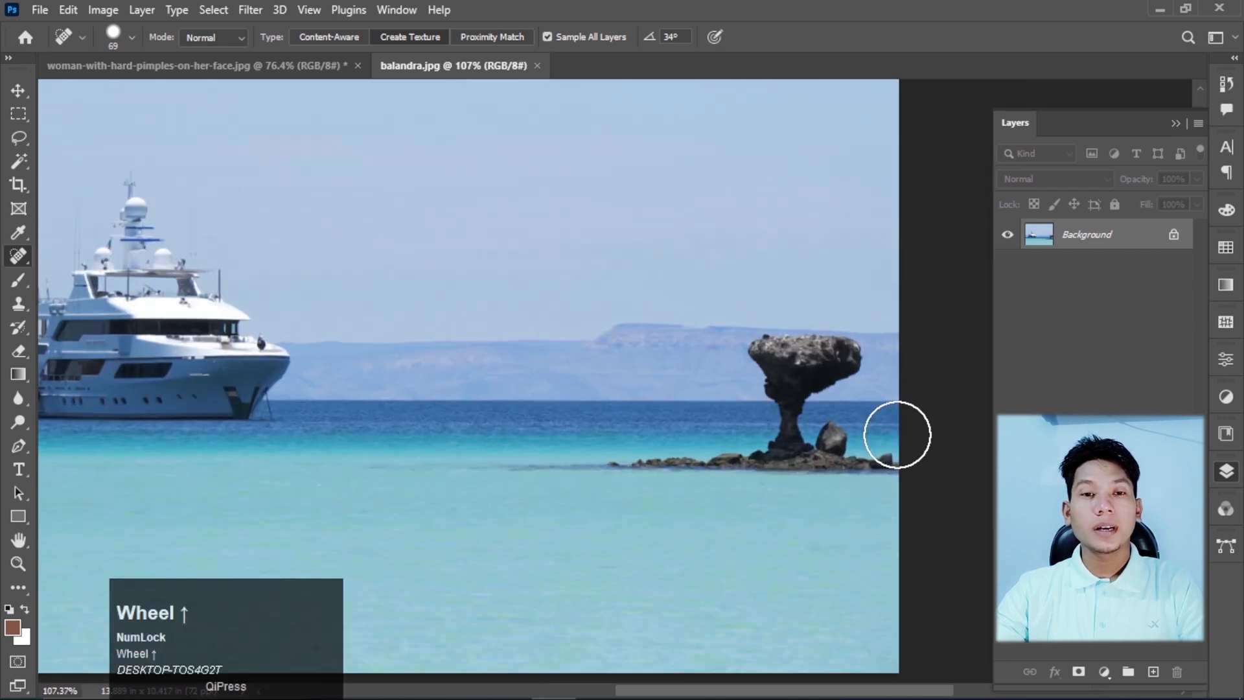
{"action": "right_click", "coordinate": [16, 259]}
{"action": "left_click", "coordinate": [85, 256]}
{"action": "mouse_move", "coordinate": [765, 339]}
{"action": "left_mouse_down"}
{"action": "mouse_move", "coordinate": [826, 356]}
{"action": "mouse_move", "coordinate": [810, 379]}
{"action": "mouse_move", "coordinate": [876, 456]}
{"action": "mouse_move", "coordinate": [493, 483]}
{"action": "left_mouse_up"}
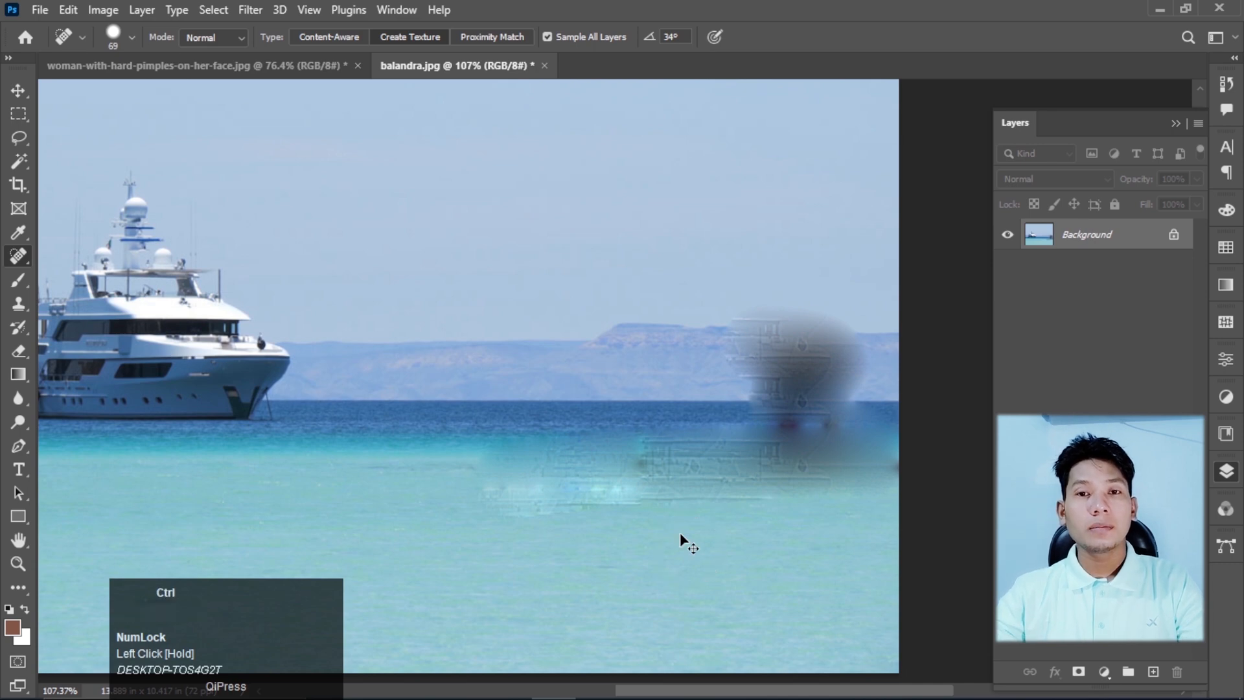
{"action": "key", "text": "ctrl+z"}
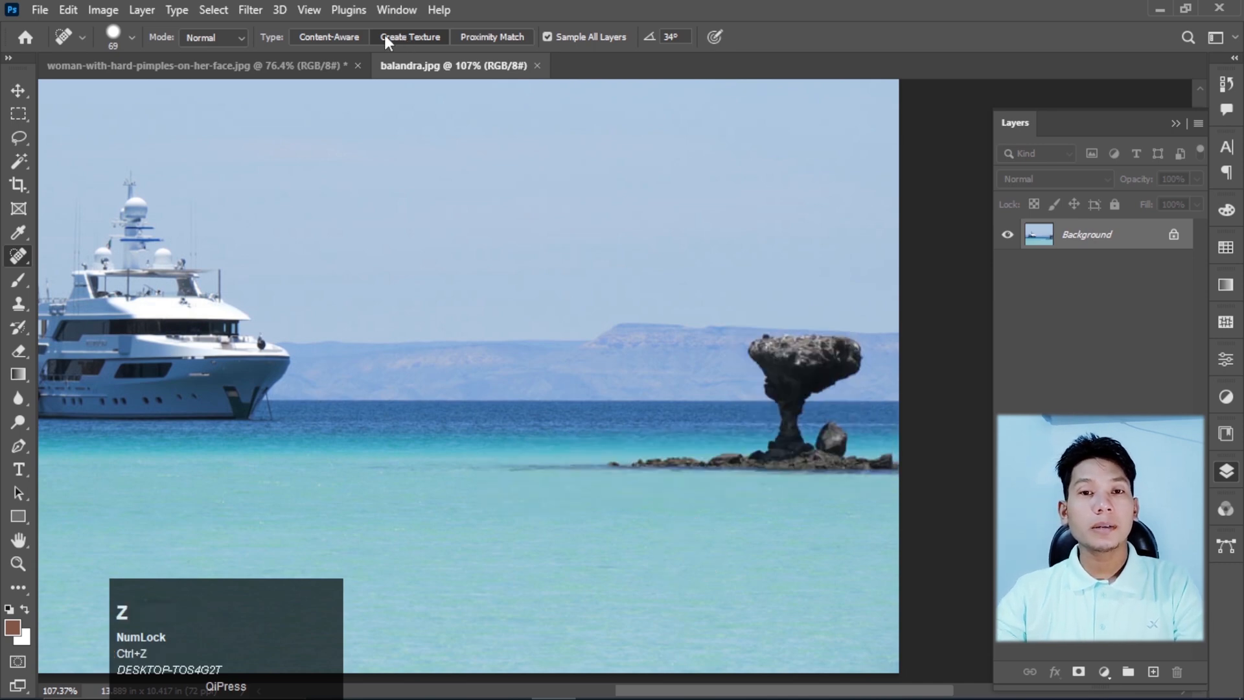
Step: Set the Spot Healing Brush type to Content-Aware and paint over the whole rock formation and its rocky base to remove them
{"action": "left_click", "coordinate": [331, 38]}
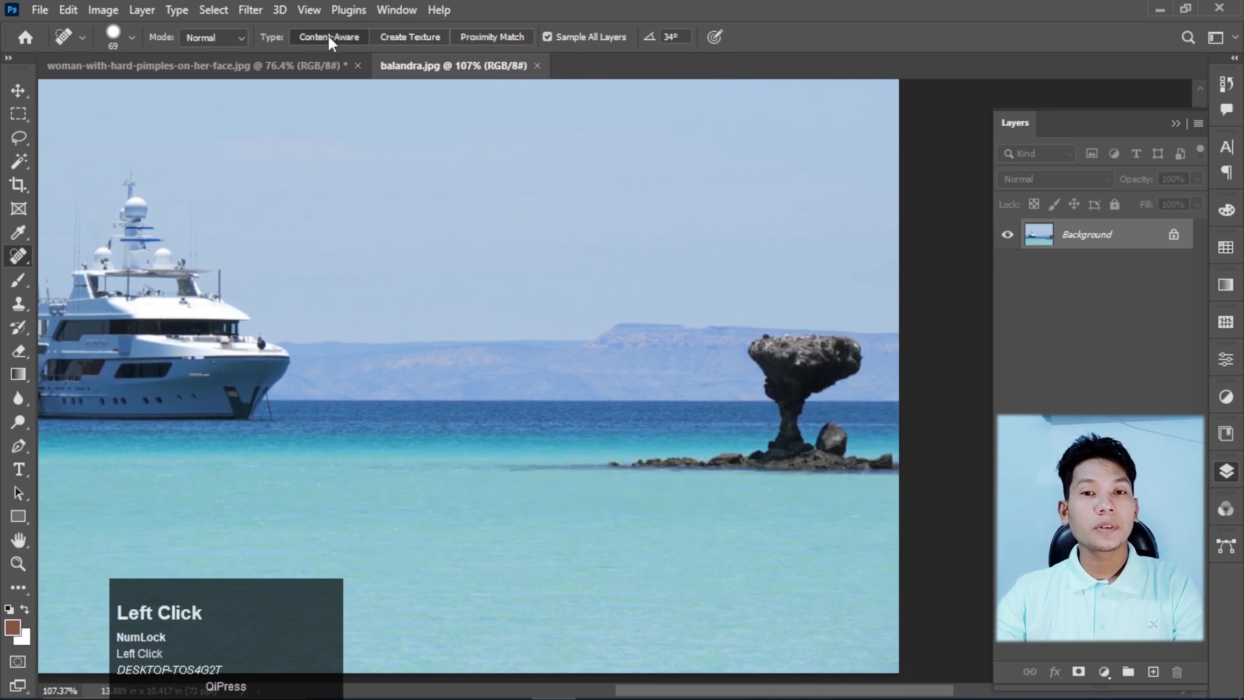
{"action": "mouse_move", "coordinate": [751, 347]}
{"action": "left_mouse_down"}
{"action": "mouse_move", "coordinate": [834, 357]}
{"action": "mouse_move", "coordinate": [591, 484]}
{"action": "mouse_move", "coordinate": [520, 486]}
{"action": "left_mouse_up"}
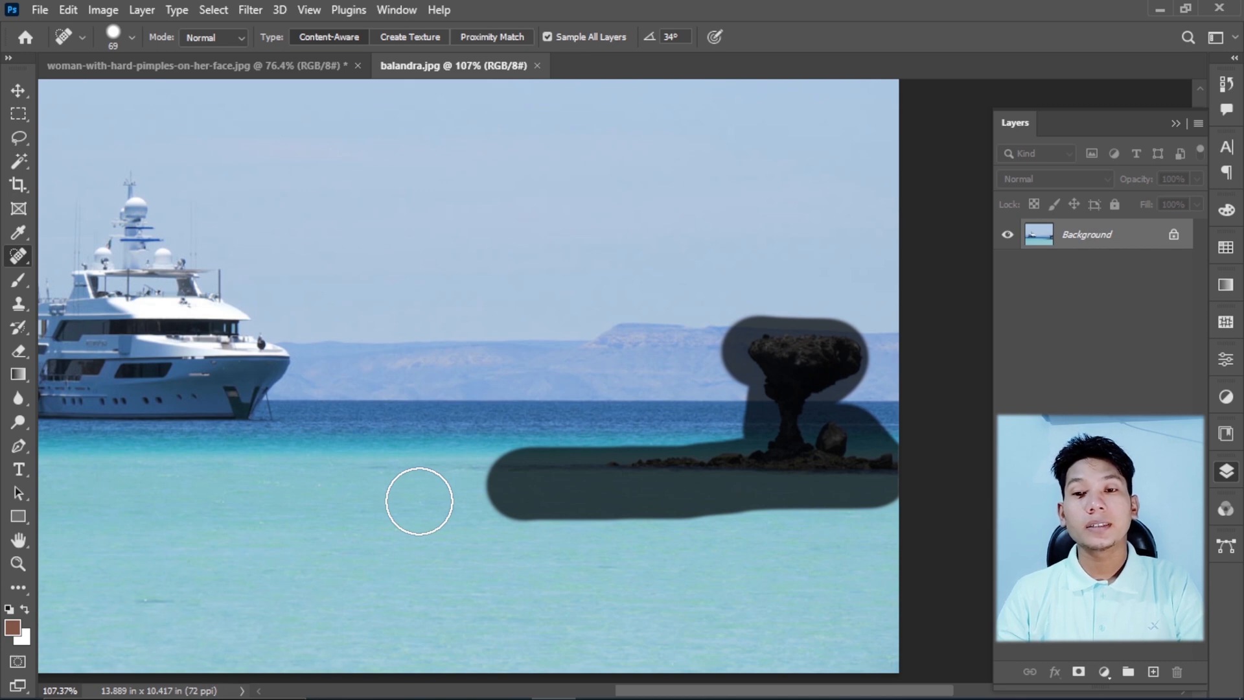
{"action": "scroll", "coordinate": [419, 501], "scroll_direction": "down", "scroll_amount": 1}
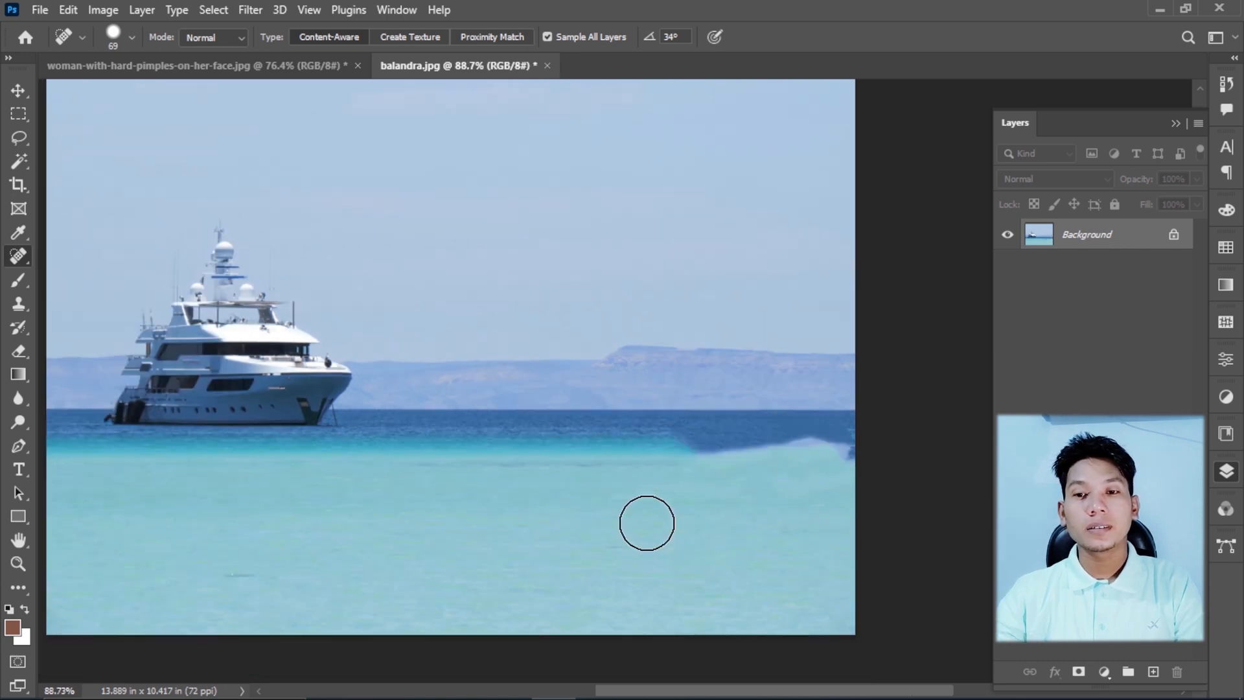
{"action": "scroll", "coordinate": [702, 444], "scroll_direction": "down", "scroll_amount": 2}
{"action": "scroll", "coordinate": [738, 489], "scroll_direction": "down", "scroll_amount": 1}
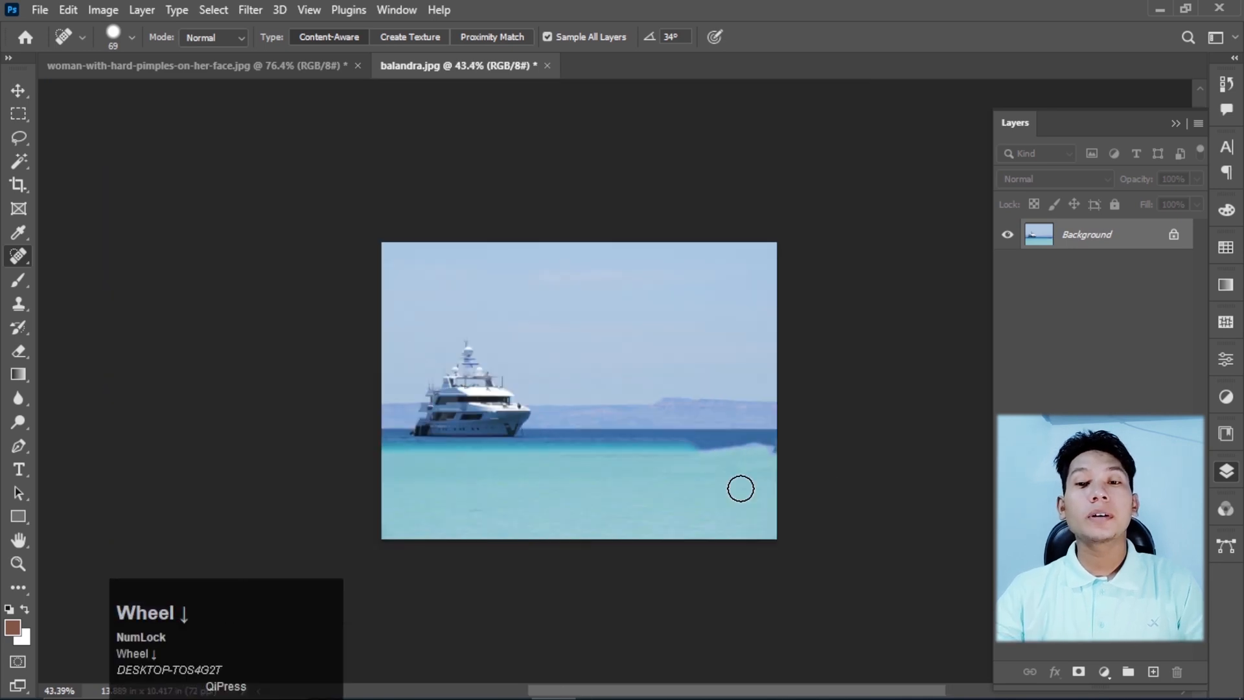
{"action": "scroll", "coordinate": [737, 483], "scroll_direction": "up", "scroll_amount": 2}
{"action": "scroll", "coordinate": [737, 475], "scroll_direction": "down", "scroll_amount": 1}
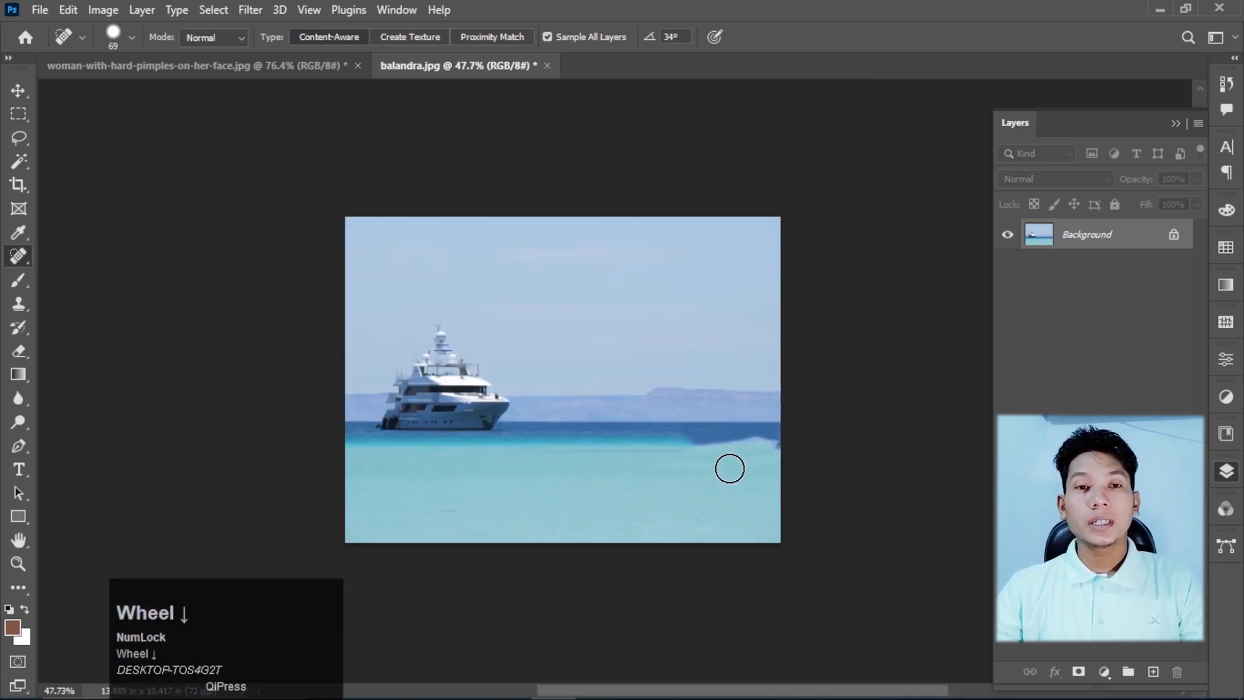
Step: Open Huahine.jpg from the recent files
{"action": "left_click", "coordinate": [26, 37]}
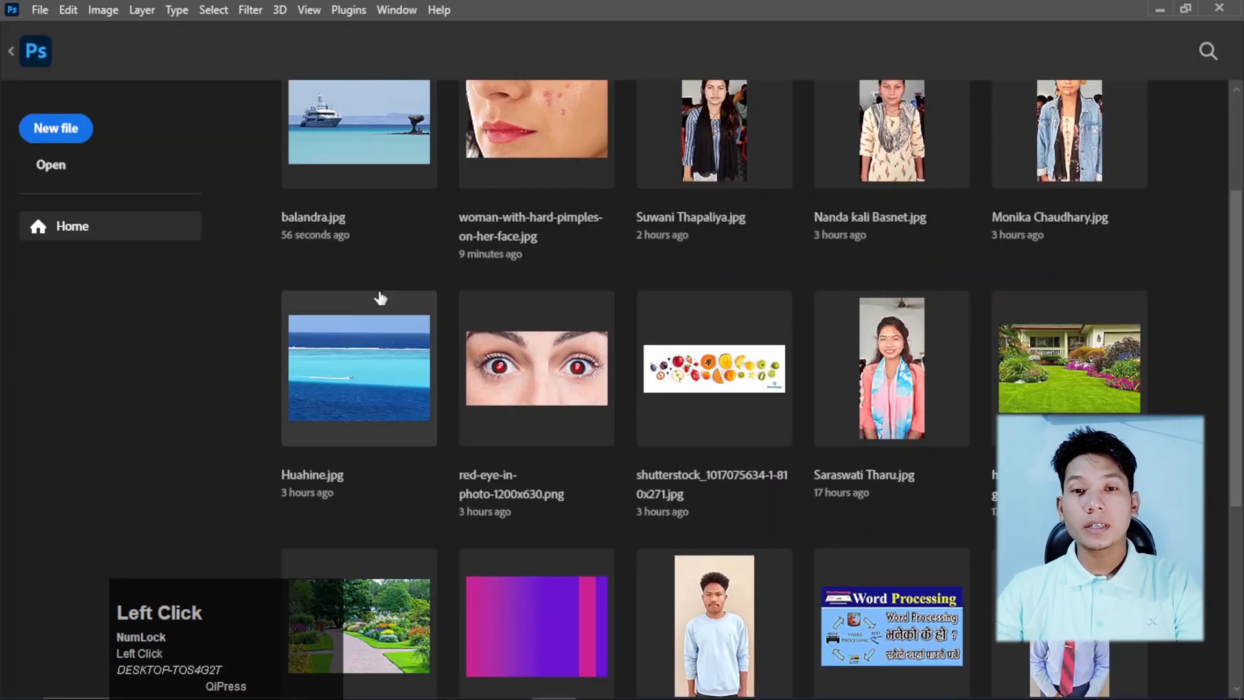
{"action": "scroll", "coordinate": [378, 305], "scroll_direction": "up", "scroll_amount": 1}
{"action": "scroll", "coordinate": [372, 361], "scroll_direction": "down", "scroll_amount": 1}
{"action": "left_click", "coordinate": [367, 363]}
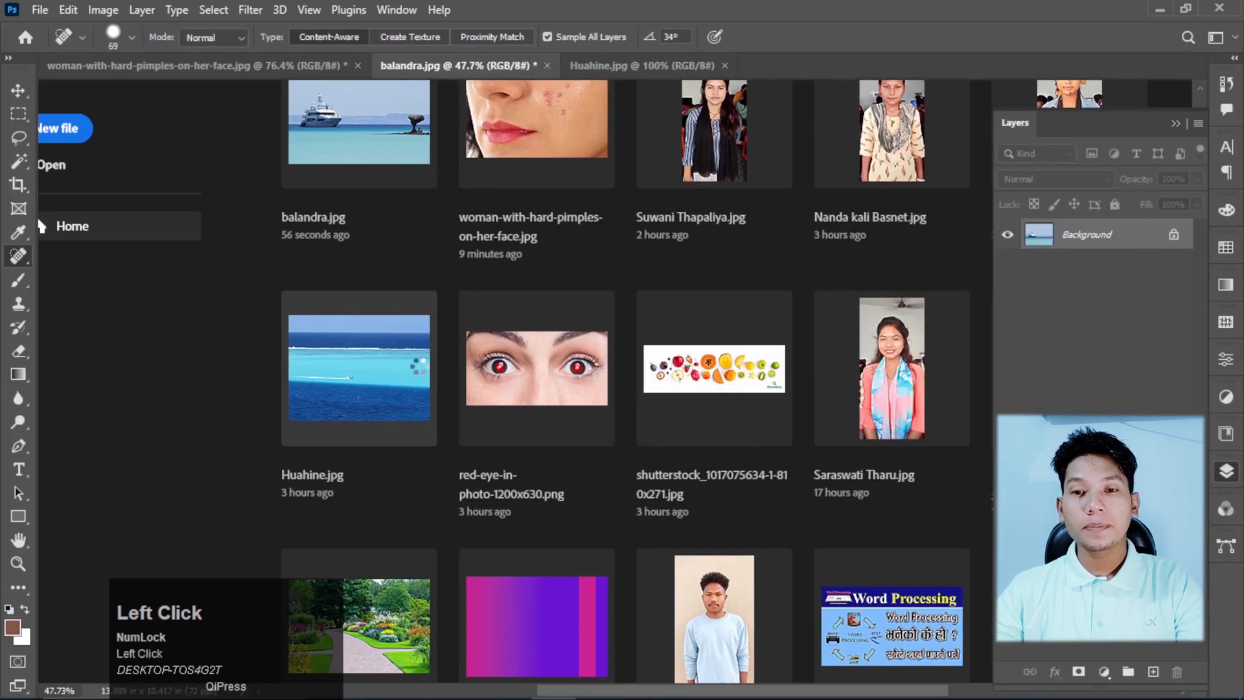
Step: Remove the speedboat and its white wake by painting over them with the Content-Aware Spot Healing Brush
{"action": "scroll", "coordinate": [571, 454], "scroll_direction": "up", "scroll_amount": 1}
{"action": "scroll", "coordinate": [586, 443], "scroll_direction": "up", "scroll_amount": 1}
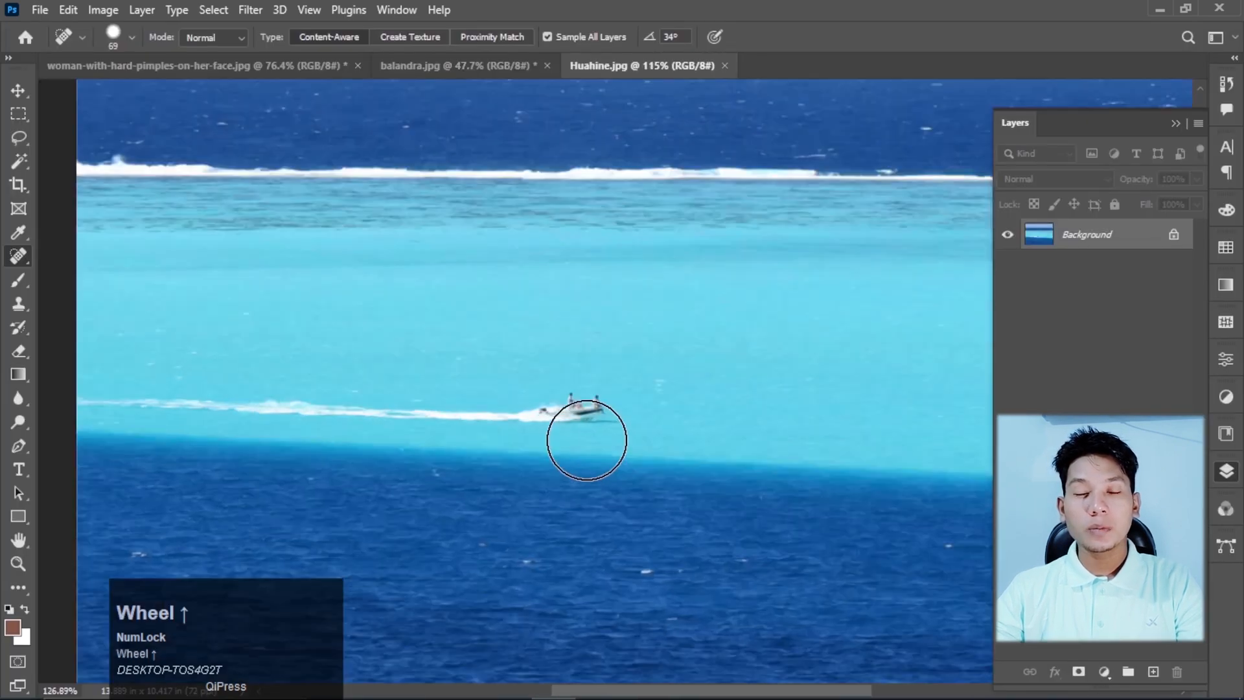
{"action": "scroll", "coordinate": [633, 415], "scroll_direction": "down", "scroll_amount": 1}
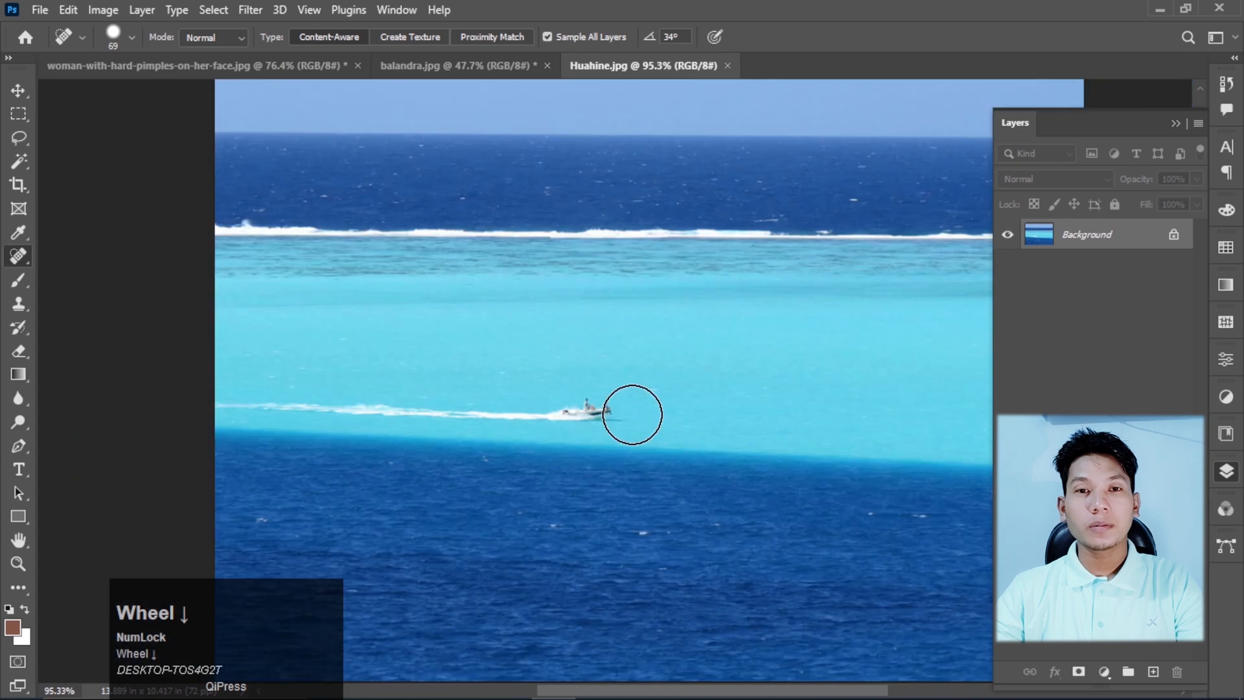
{"action": "left_click_drag", "start_coordinate": [608, 408], "coordinate": [231, 407]}
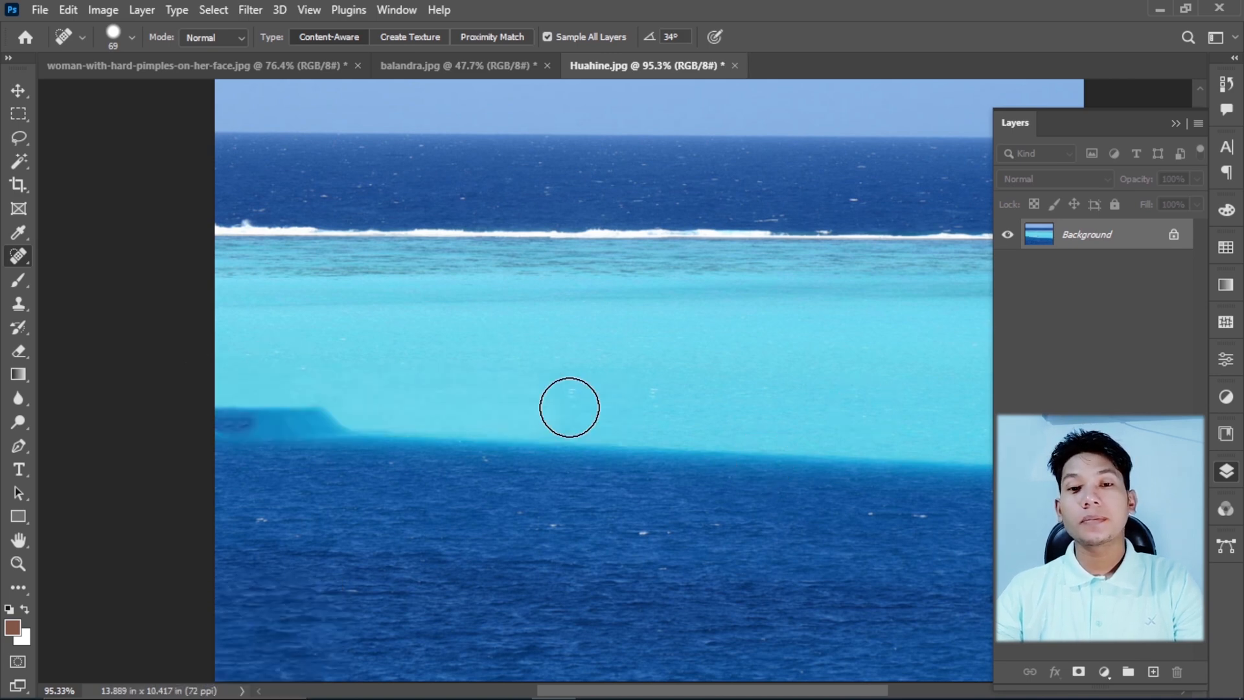
{"action": "scroll", "coordinate": [569, 407], "scroll_direction": "down", "scroll_amount": 3}
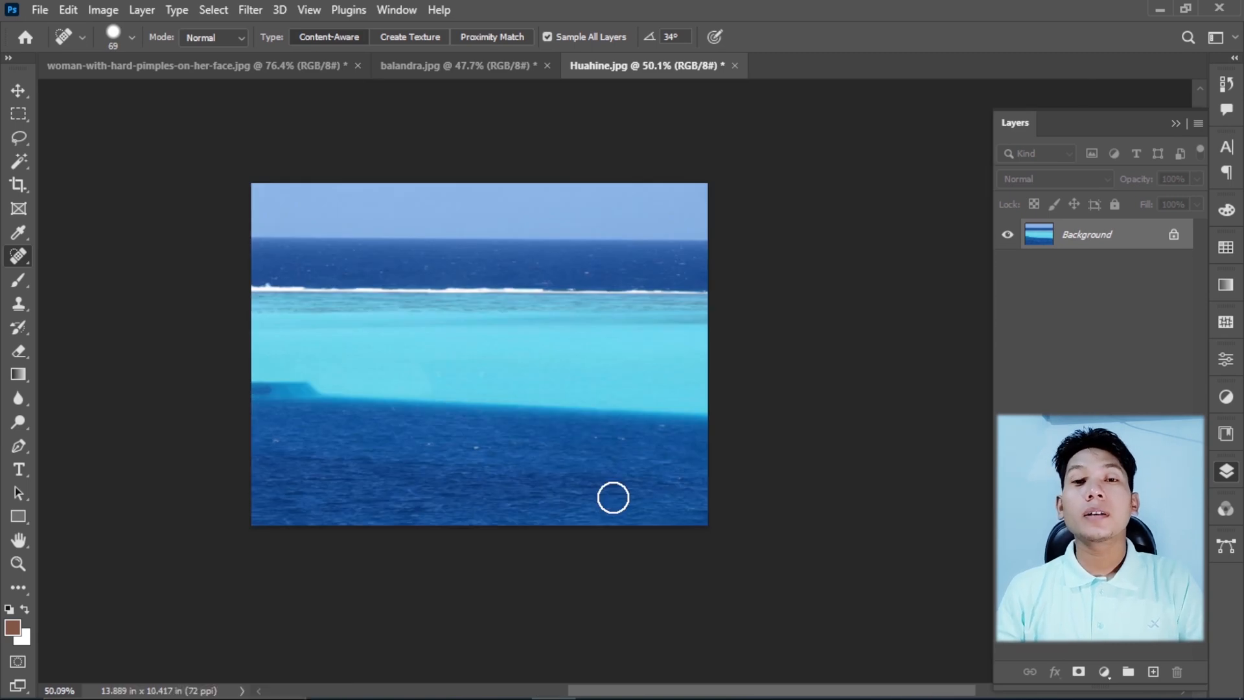
Step: Open the six portrait photos and the Thai longtail boat beach image from the Healing Brush Tool folder in File Explorer into Photoshop
{"action": "mouse_move", "coordinate": [381, 695]}
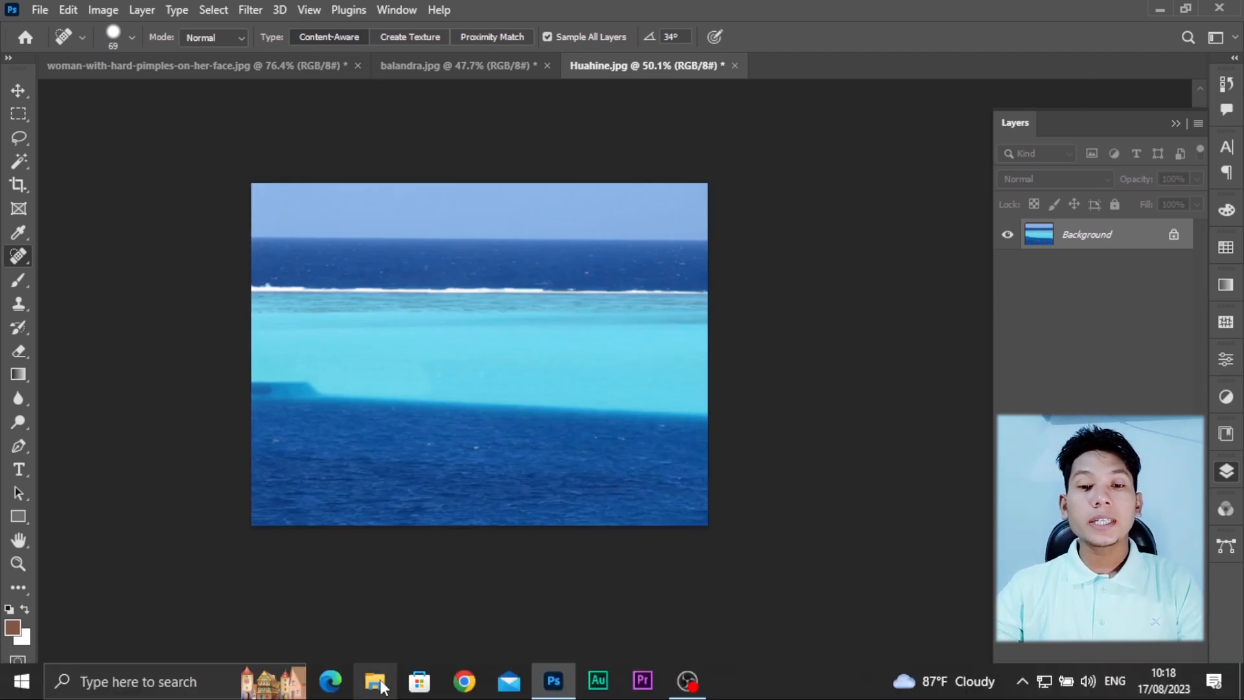
{"action": "left_click", "coordinate": [381, 686]}
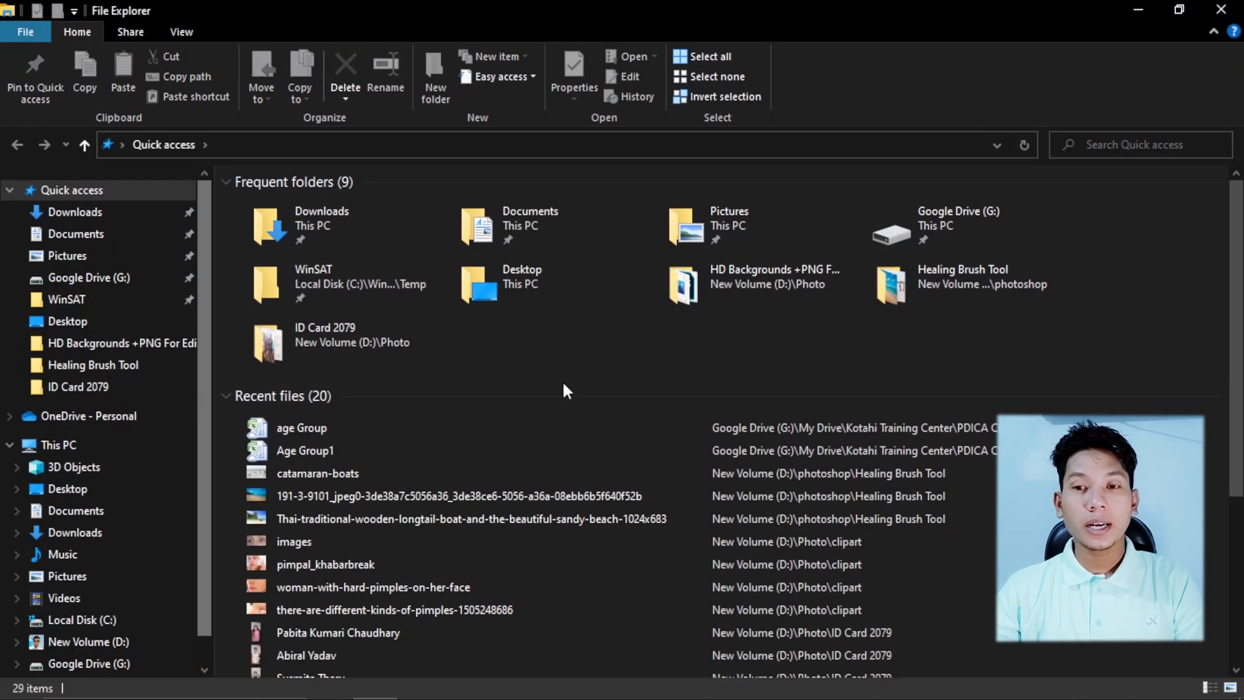
{"action": "scroll", "coordinate": [107, 414], "scroll_direction": "down", "scroll_amount": 2}
{"action": "left_click", "coordinate": [686, 256], "text": "ctrl"}
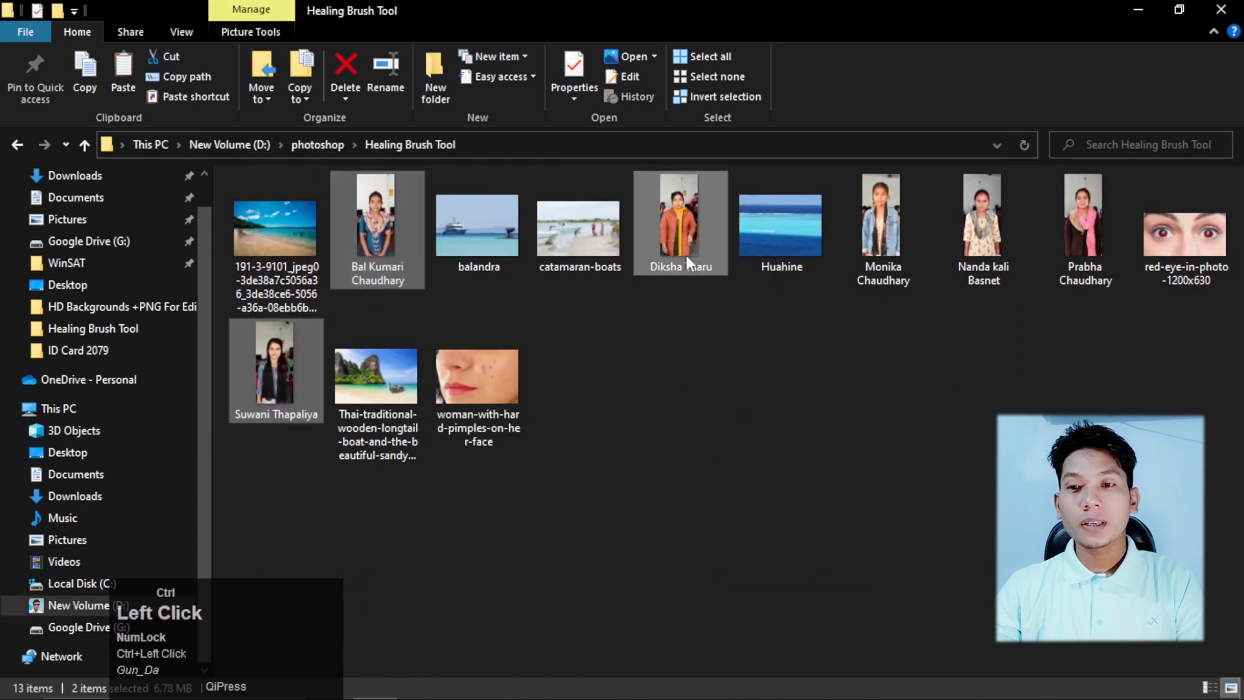
{"action": "left_click", "coordinate": [863, 250], "text": "ctrl"}
{"action": "left_click", "coordinate": [985, 259], "text": "ctrl"}
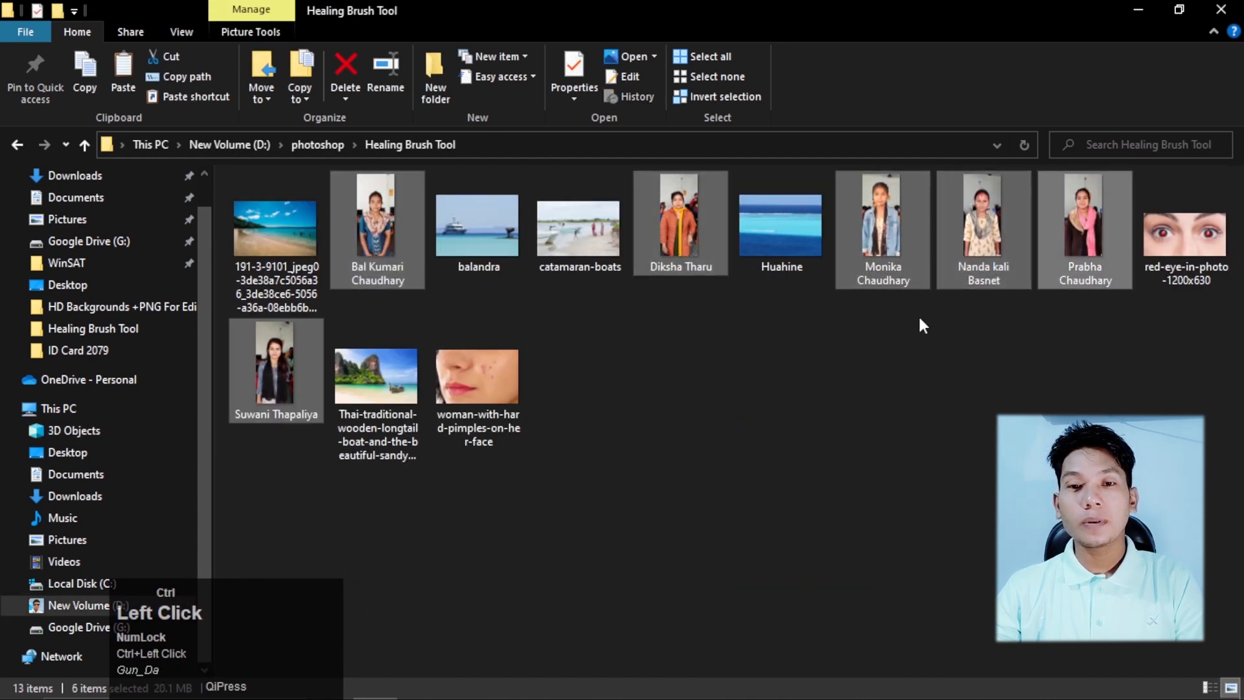
{"action": "left_click", "coordinate": [393, 382], "text": "ctrl"}
{"action": "left_click_drag", "start_coordinate": [393, 380], "coordinate": [842, 68]}
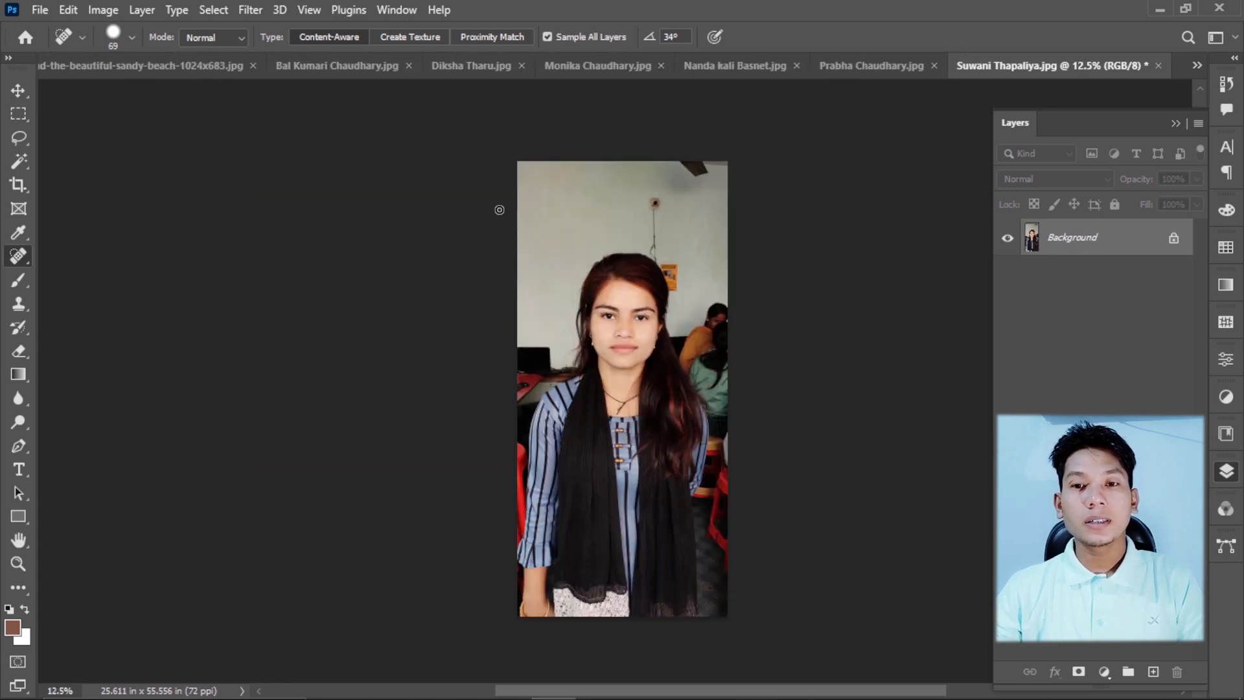
Step: In the pink-scarf portrait, reduce the Spot Healing Brush size to 35 and remove the dark mole beside the nose
{"action": "left_click", "coordinate": [866, 64]}
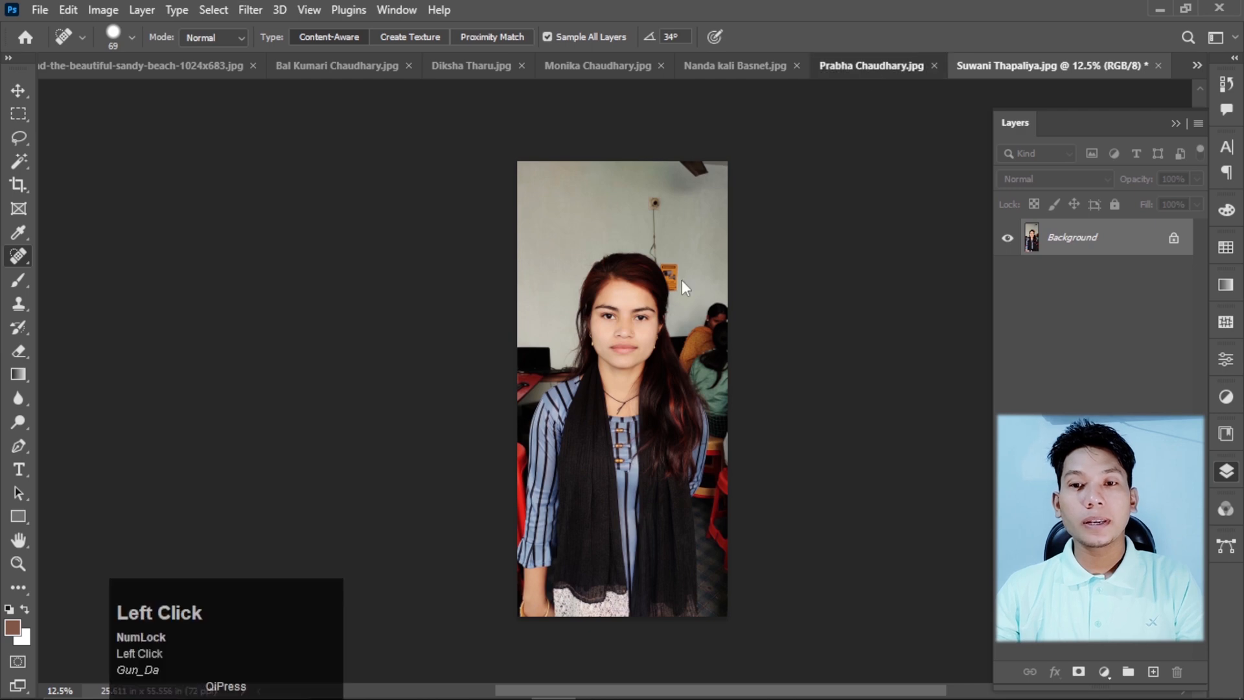
{"action": "scroll", "coordinate": [642, 321], "scroll_direction": "up", "scroll_amount": 2}
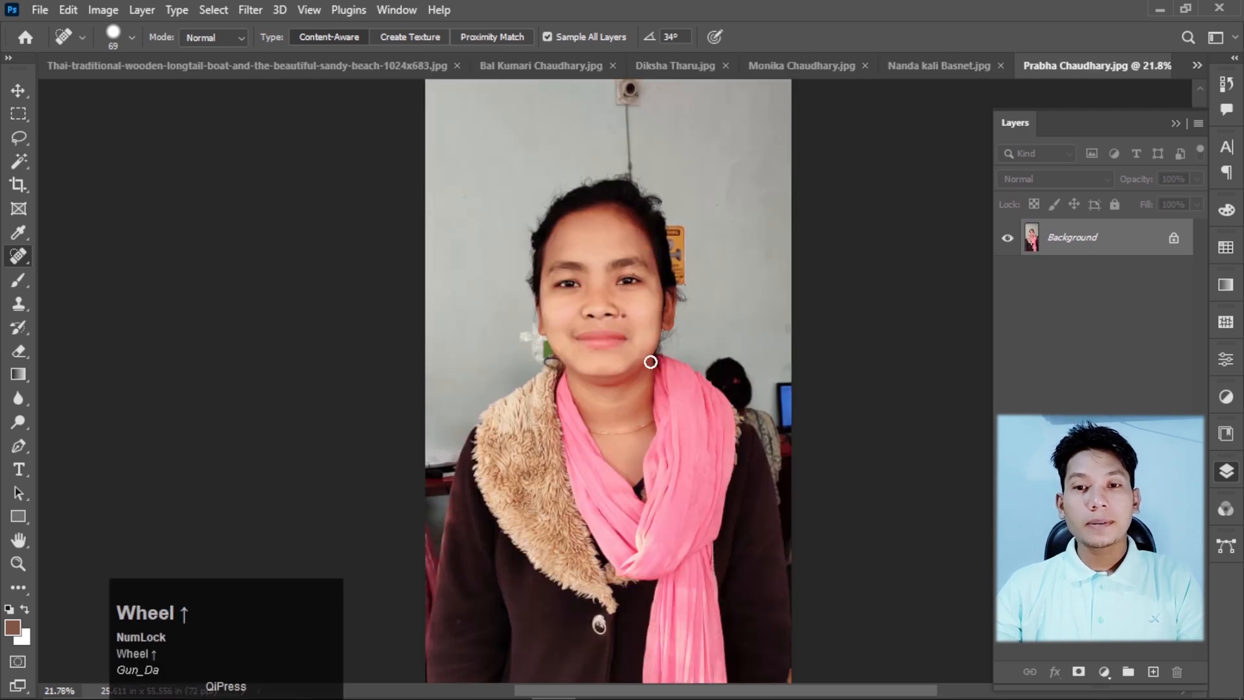
{"action": "scroll", "coordinate": [651, 362], "scroll_direction": "up", "scroll_amount": 2}
{"action": "scroll", "coordinate": [609, 285], "scroll_direction": "up", "scroll_amount": 6}
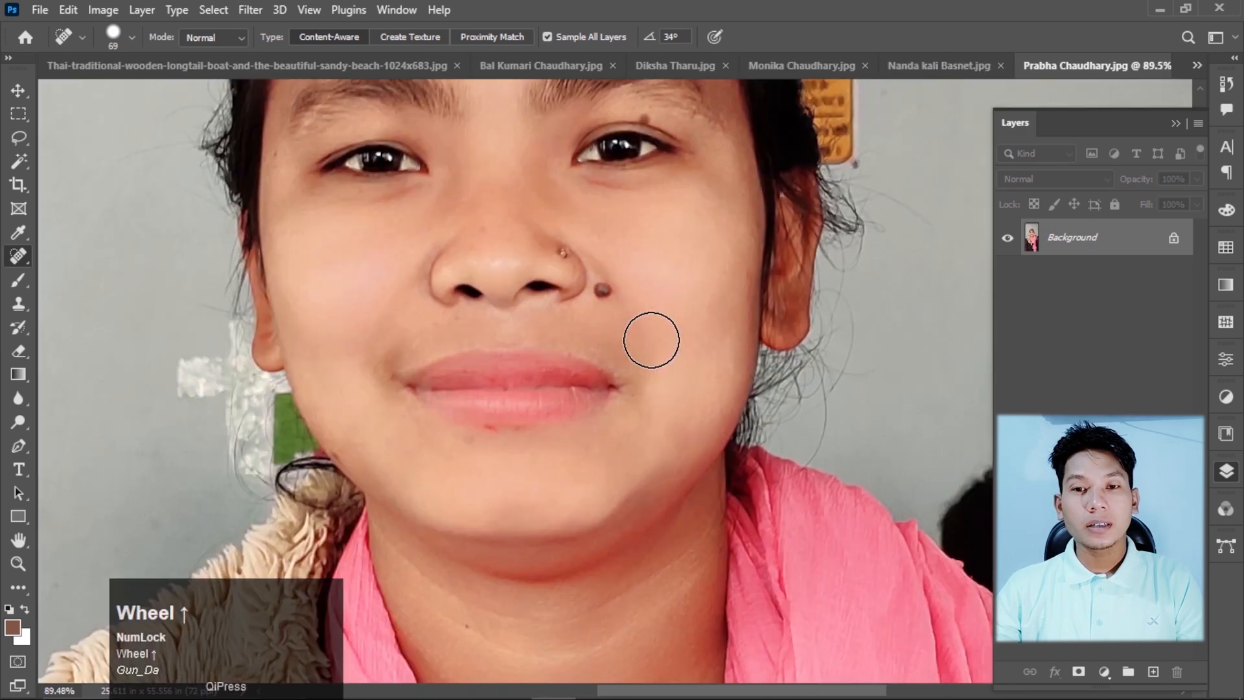
{"action": "scroll", "coordinate": [650, 340], "scroll_direction": "up", "scroll_amount": 2}
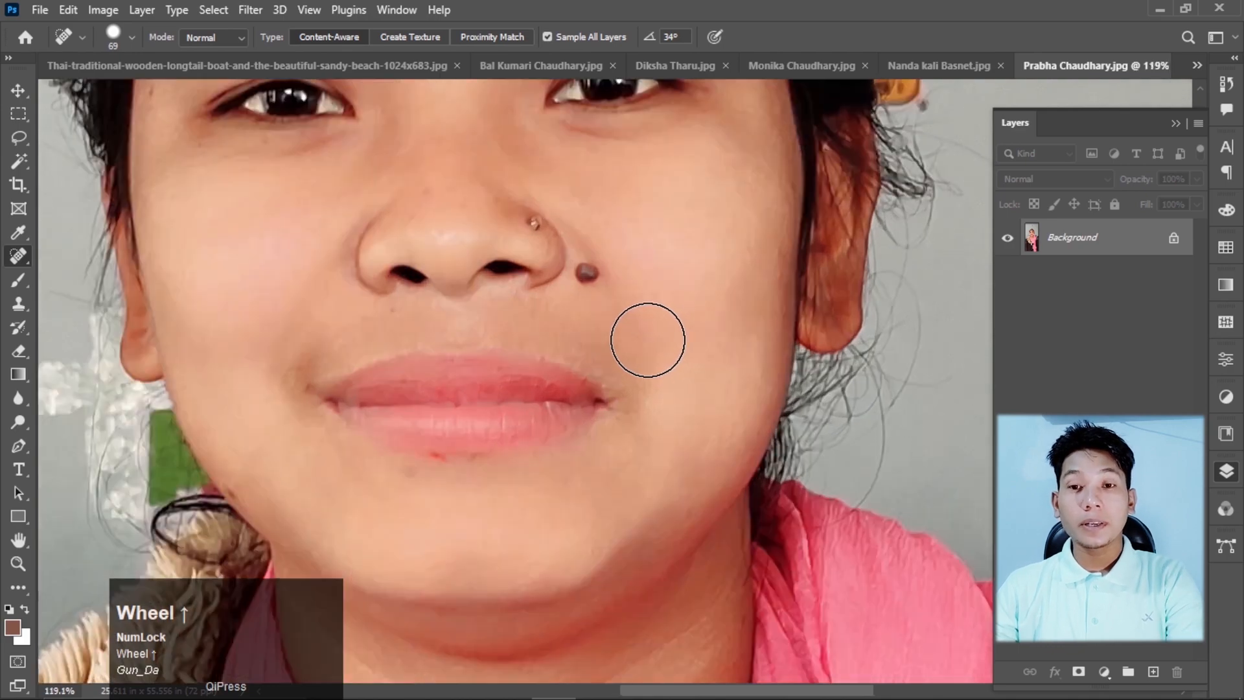
{"action": "scroll", "coordinate": [594, 282], "scroll_direction": "up", "scroll_amount": 4}
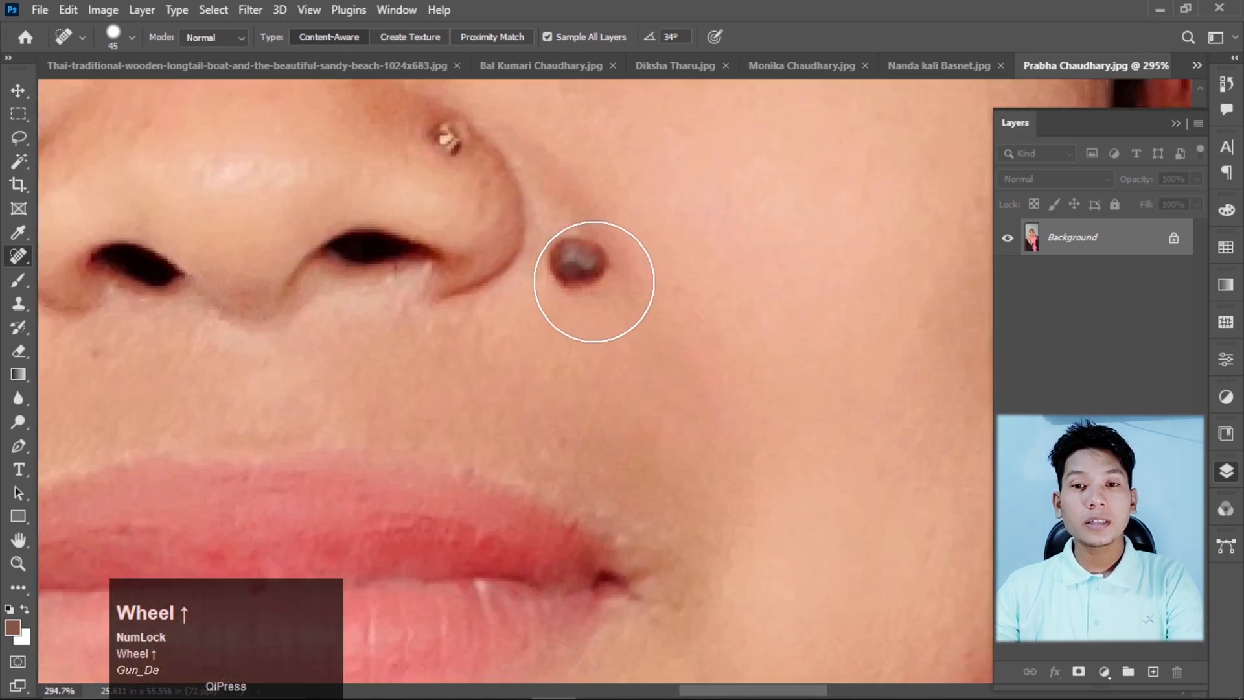
{"action": "key", "text": "bracketleft"}
{"action": "left_click", "coordinate": [582, 262]}
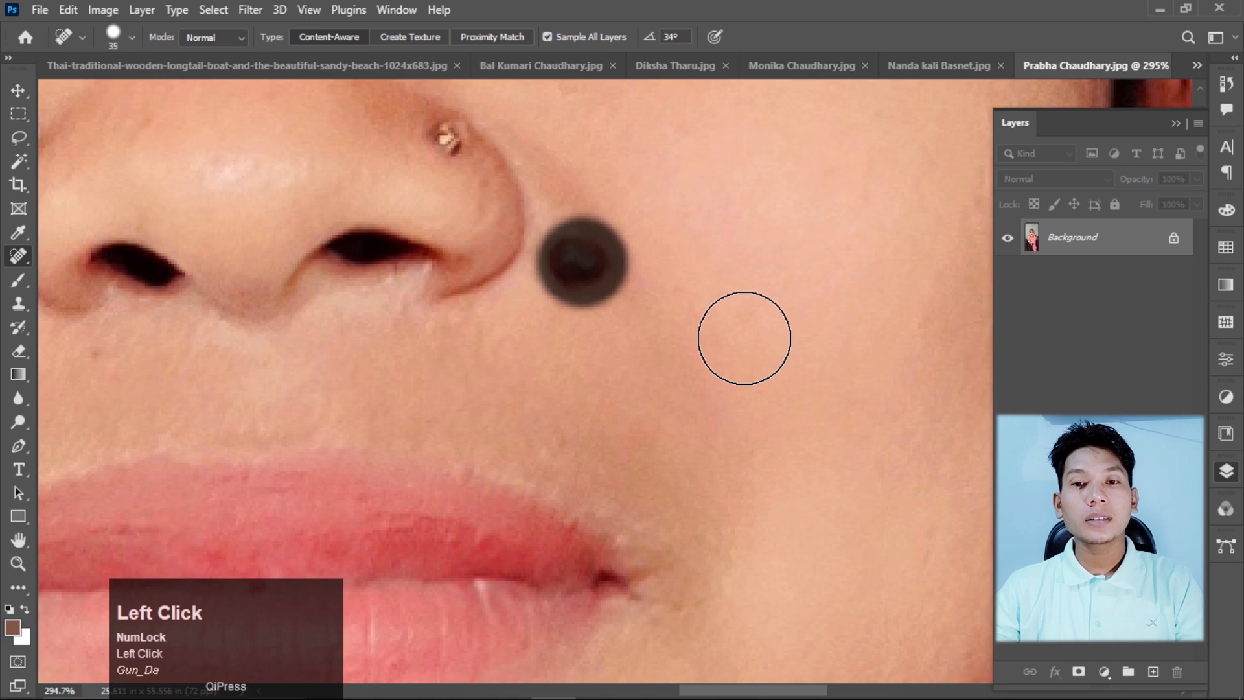
{"action": "scroll", "coordinate": [744, 337], "scroll_direction": "down", "scroll_amount": 8}
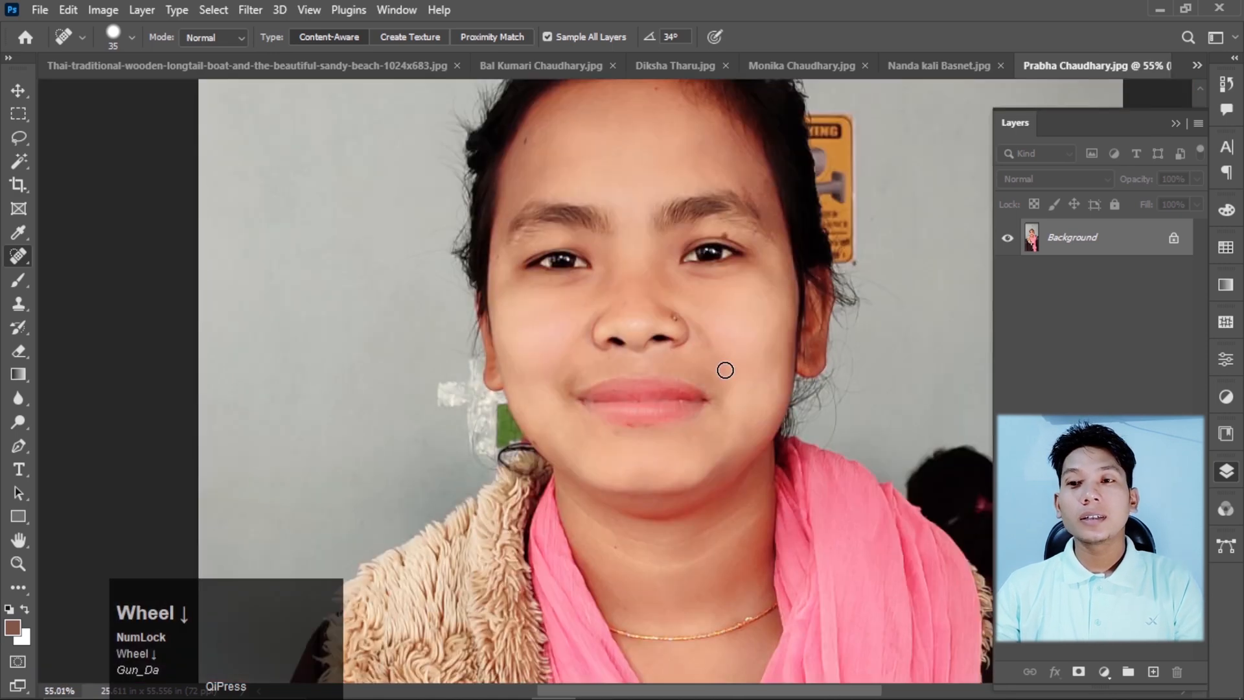
Step: Close the pink-scarf portrait without saving the changes
{"action": "left_click", "coordinate": [1126, 64]}
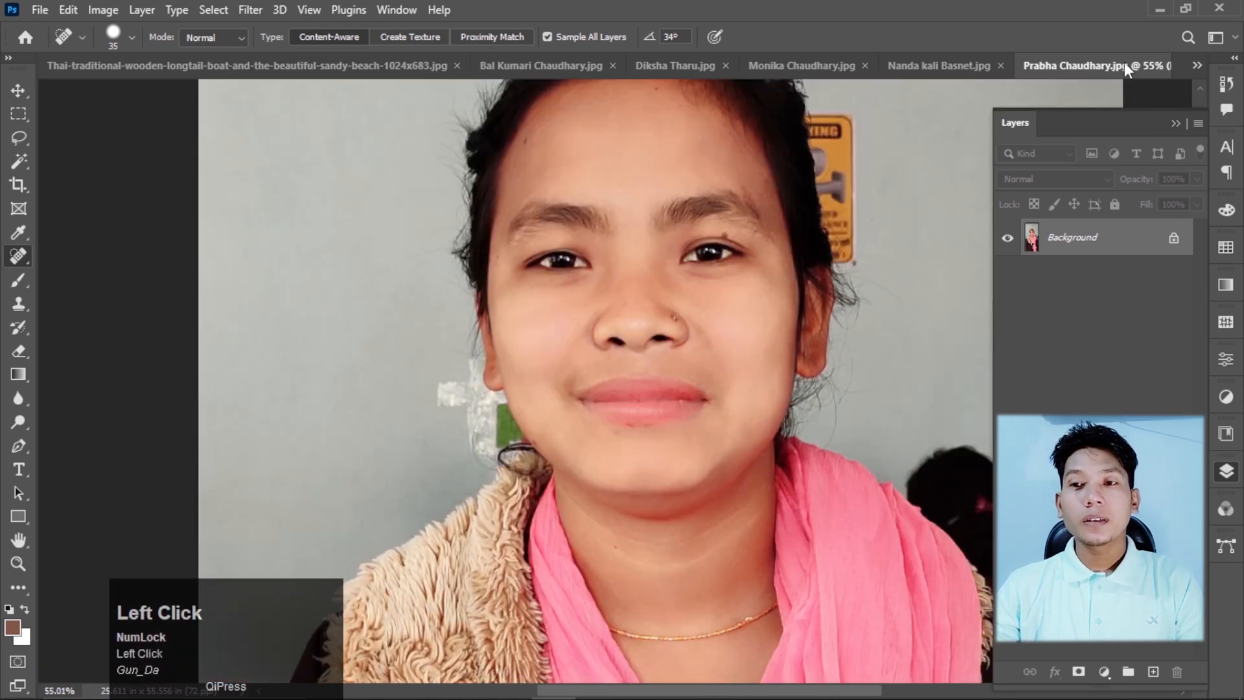
{"action": "right_click", "coordinate": [1125, 62]}
{"action": "left_click", "coordinate": [1099, 94]}
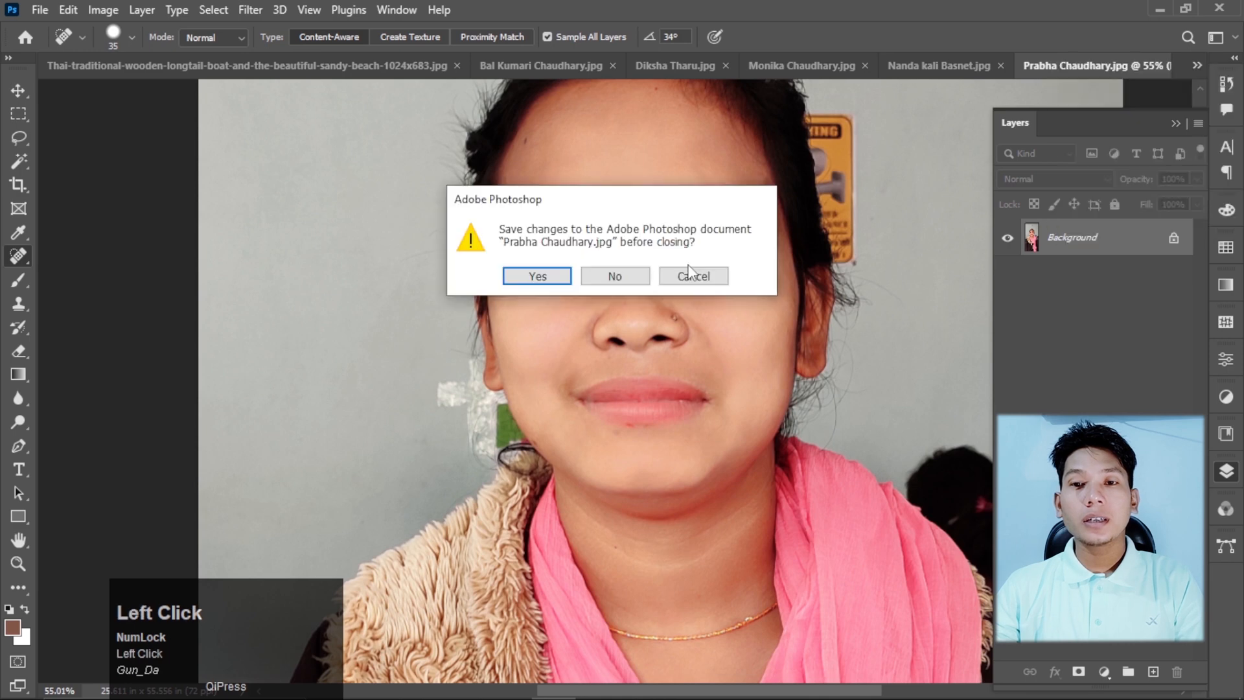
{"action": "left_click", "coordinate": [614, 276]}
Step: In the portrait with the pink forehead mark, set the Spot Healing Brush size to 100 and paint over the mark to remove it
{"action": "scroll", "coordinate": [660, 404], "scroll_direction": "up", "scroll_amount": 1}
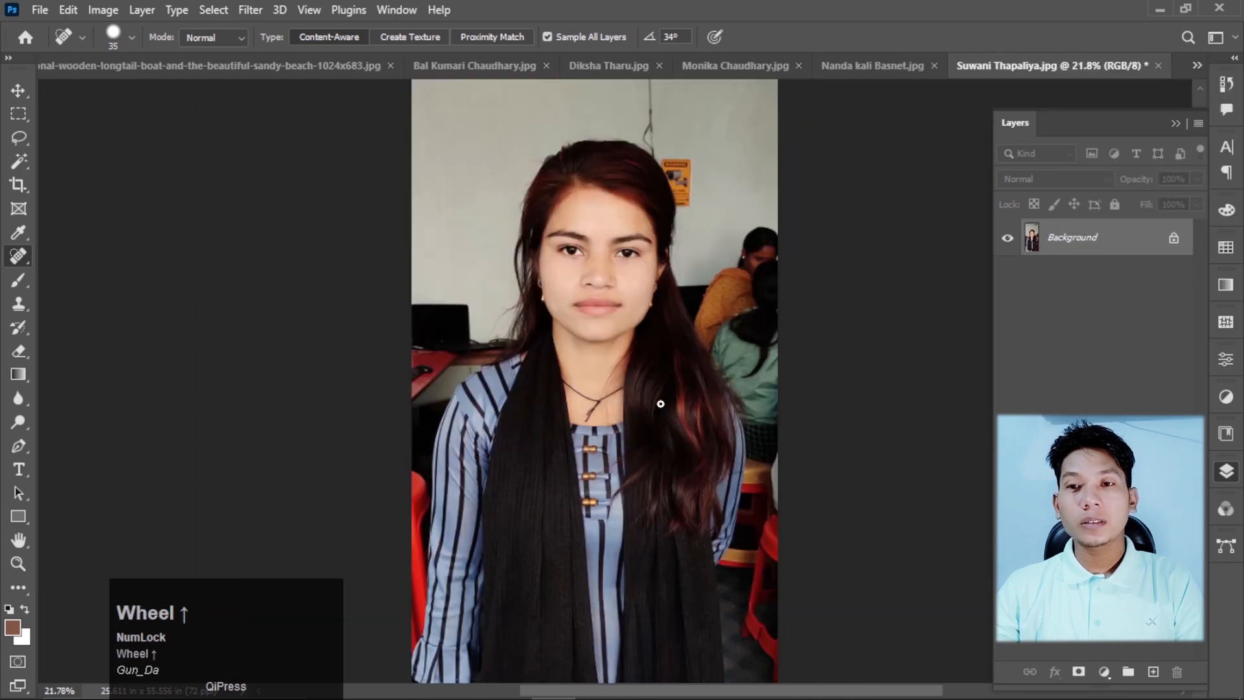
{"action": "scroll", "coordinate": [664, 400], "scroll_direction": "down", "scroll_amount": 1}
{"action": "left_click", "coordinate": [920, 71]}
{"action": "scroll", "coordinate": [618, 300], "scroll_direction": "up", "scroll_amount": 1}
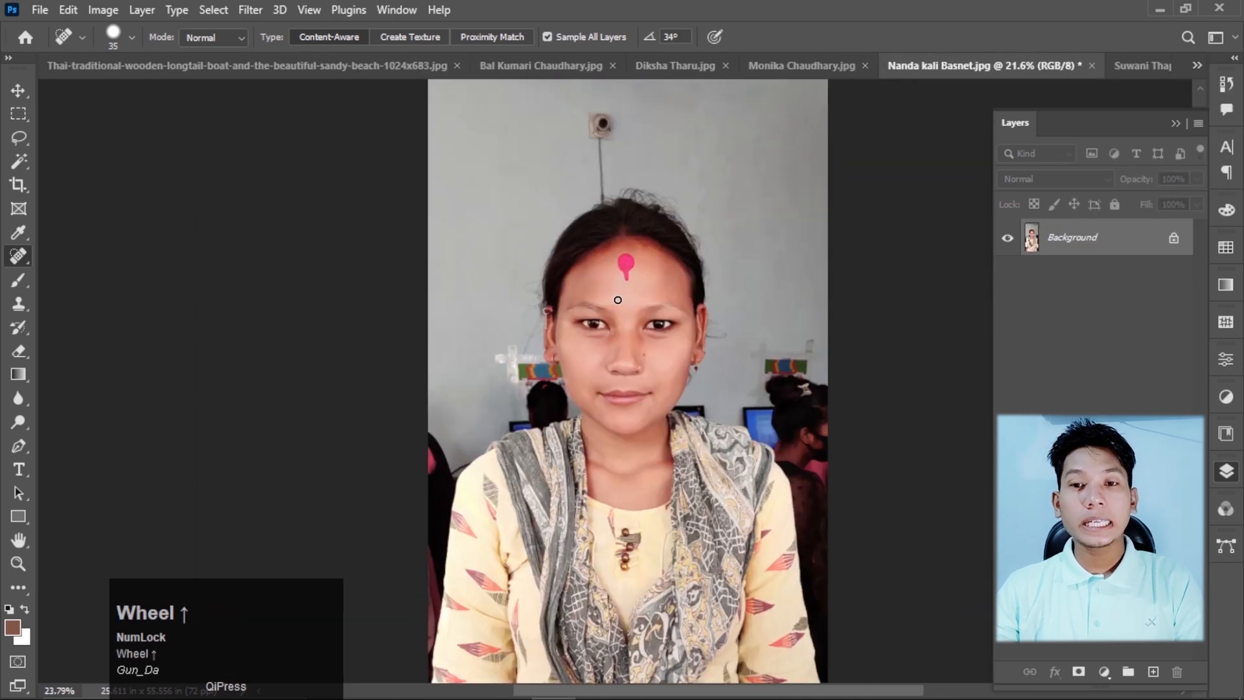
{"action": "scroll", "coordinate": [629, 259], "scroll_direction": "up", "scroll_amount": 5}
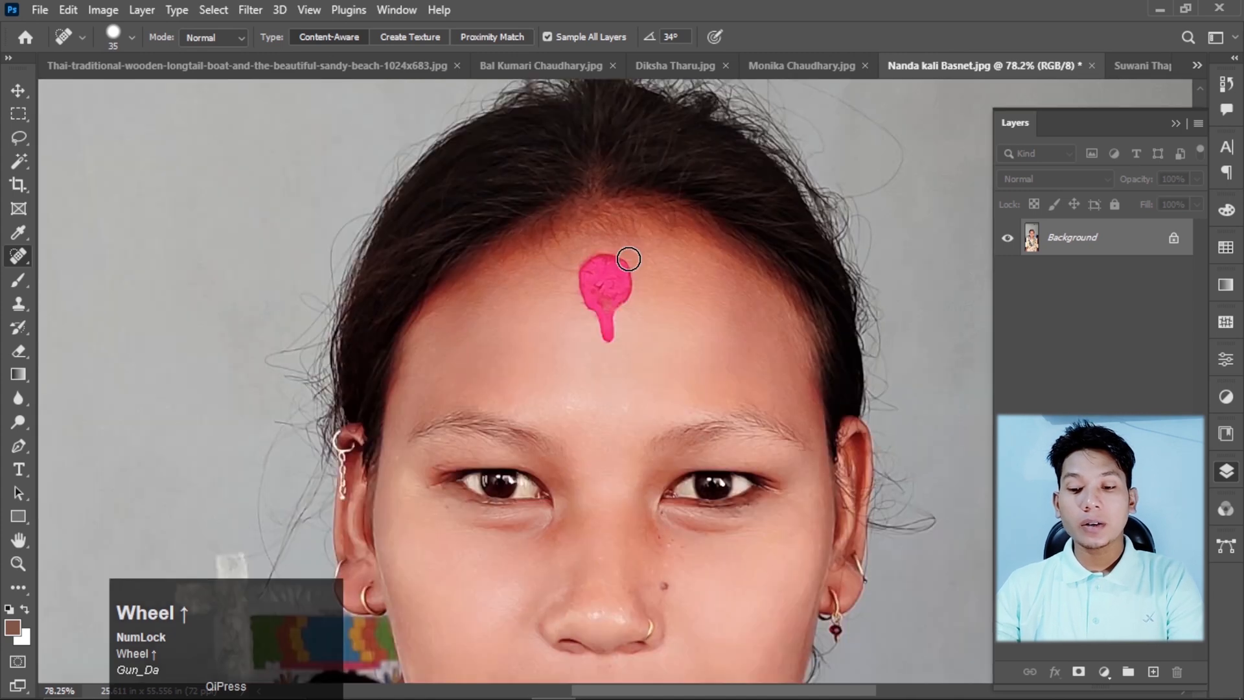
{"action": "key", "text": "bracketright"}
{"action": "key", "text": "bracketright"}
{"action": "key", "text": "bracketright"}
{"action": "key", "text": "bracketright"}
{"action": "key", "text": "bracketright"}
{"action": "key", "text": "bracketright"}
{"action": "key", "text": "bracketright"}
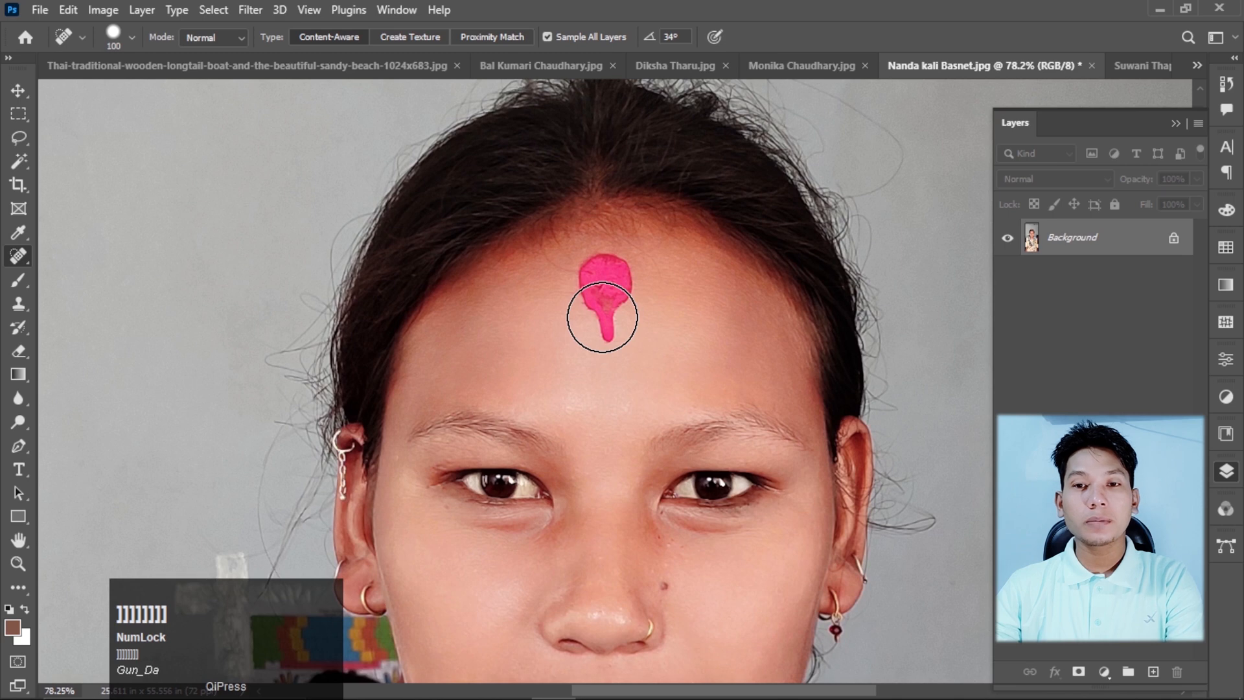
{"action": "left_click_drag", "start_coordinate": [602, 317], "coordinate": [601, 280]}
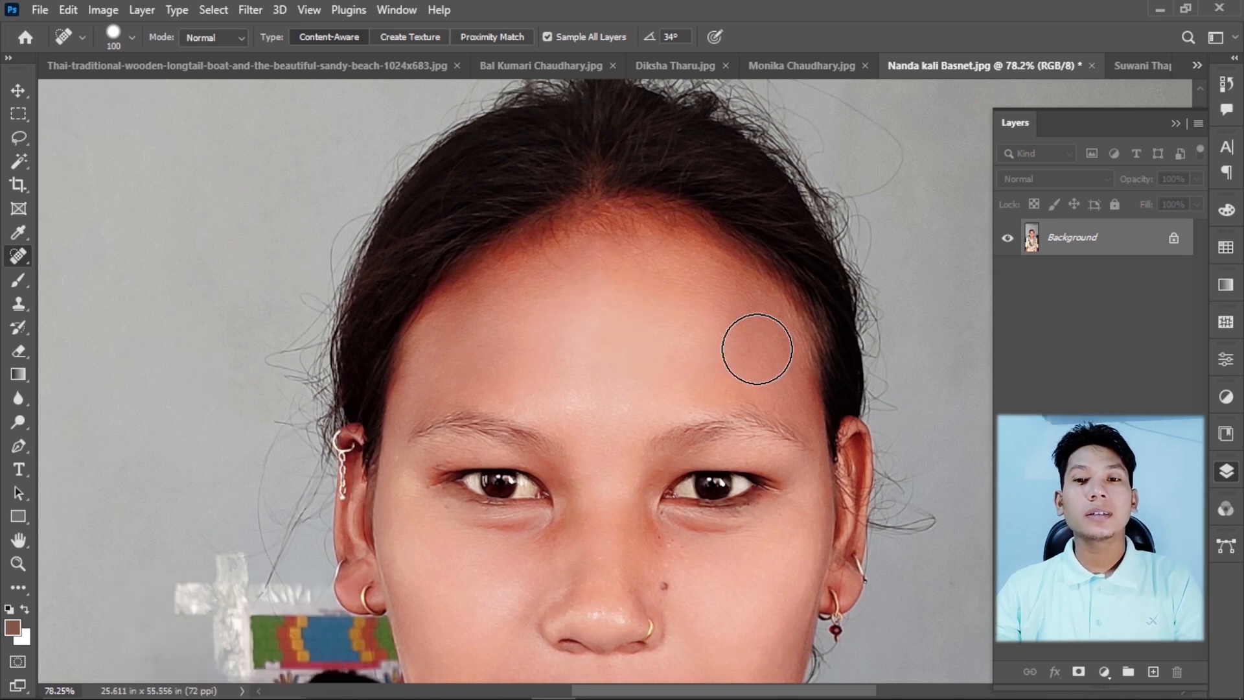
Step: Reduce the brush size to 50, remove the small mole beside the nose in the same portrait, and close the photo
{"action": "scroll", "coordinate": [757, 349], "scroll_direction": "up", "scroll_amount": 1}
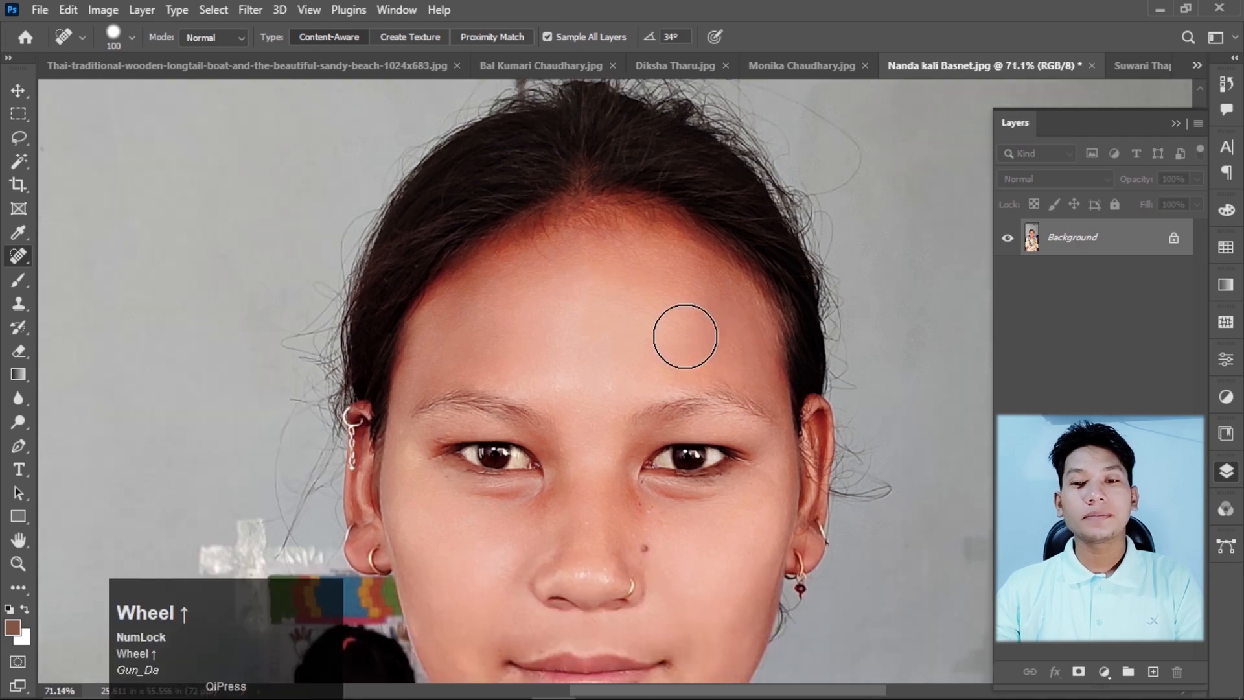
{"action": "scroll", "coordinate": [685, 336], "scroll_direction": "up", "scroll_amount": 4}
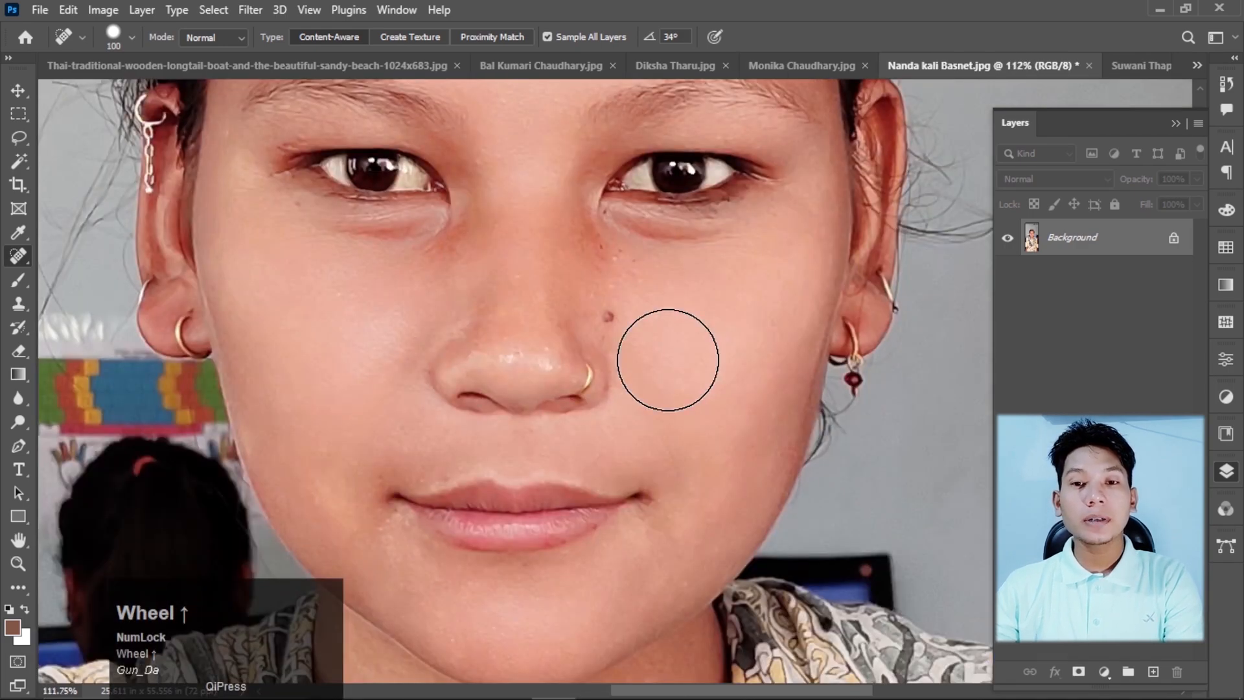
{"action": "scroll", "coordinate": [668, 360], "scroll_direction": "up", "scroll_amount": 4}
{"action": "key", "text": "["}
{"action": "key", "text": "["}
{"action": "key", "text": "["}
{"action": "key", "text": "["}
{"action": "key", "text": "["}
{"action": "left_click", "coordinate": [589, 297]}
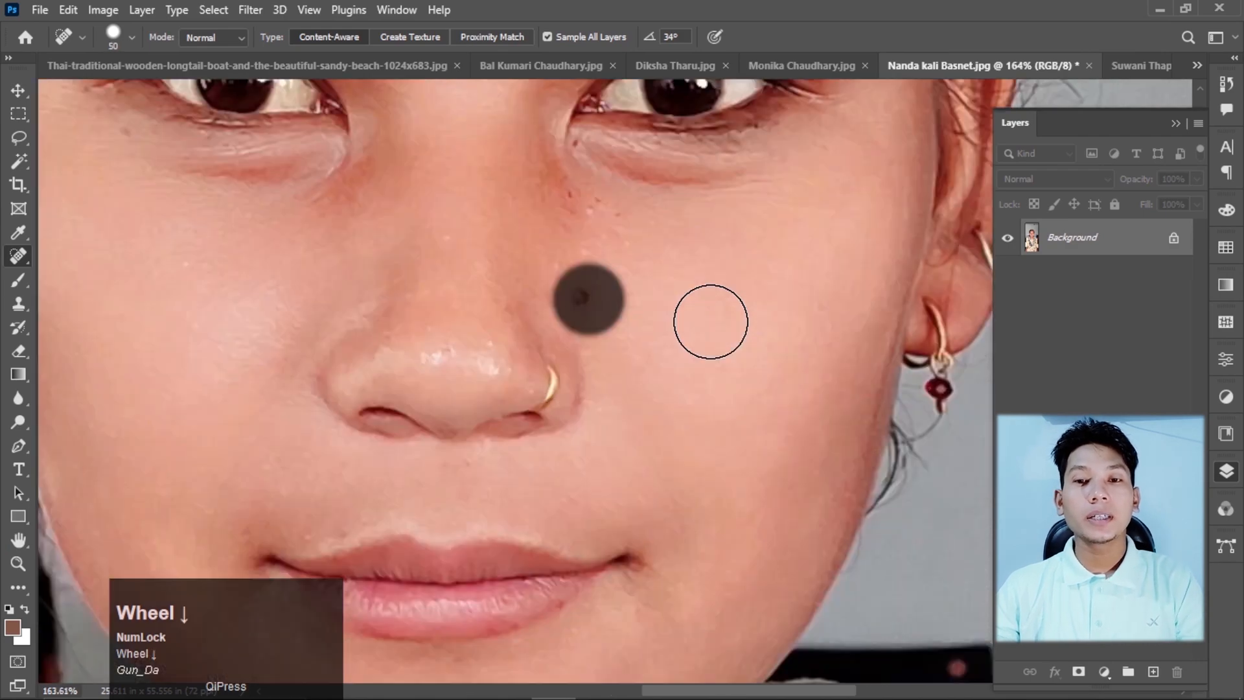
{"action": "scroll", "coordinate": [712, 321], "scroll_direction": "down", "scroll_amount": 7}
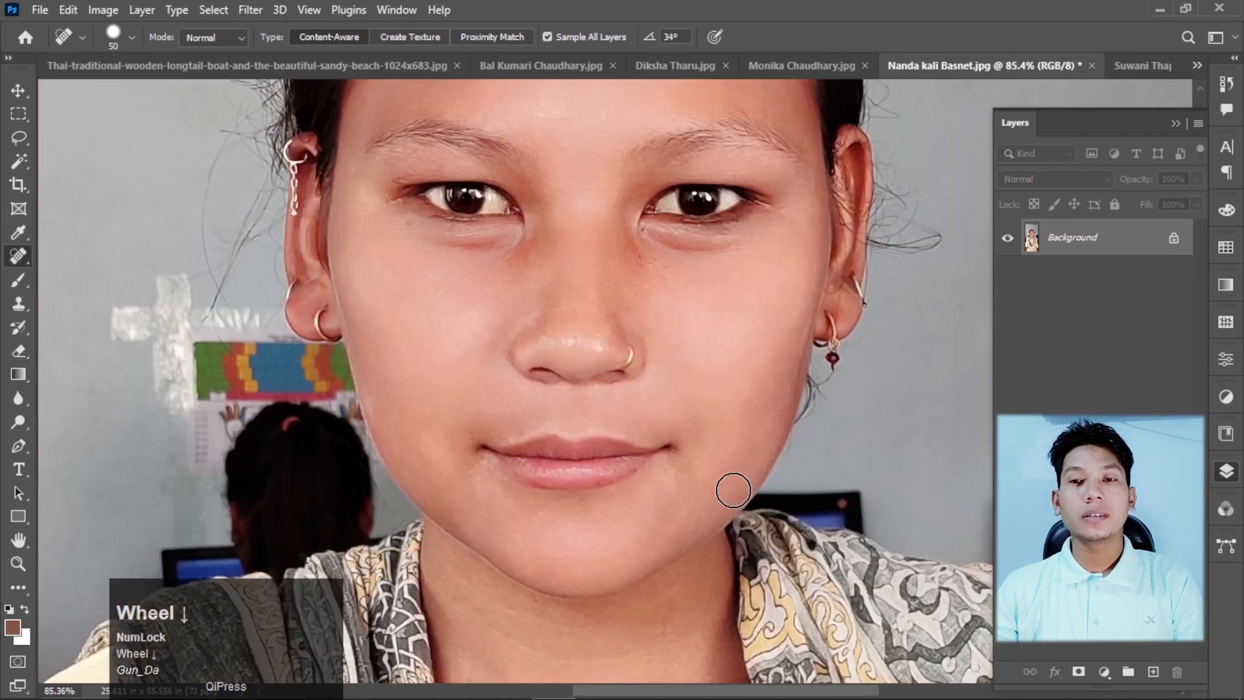
{"action": "scroll", "coordinate": [733, 490], "scroll_direction": "down", "scroll_amount": 3}
{"action": "left_click", "coordinate": [1084, 68]}
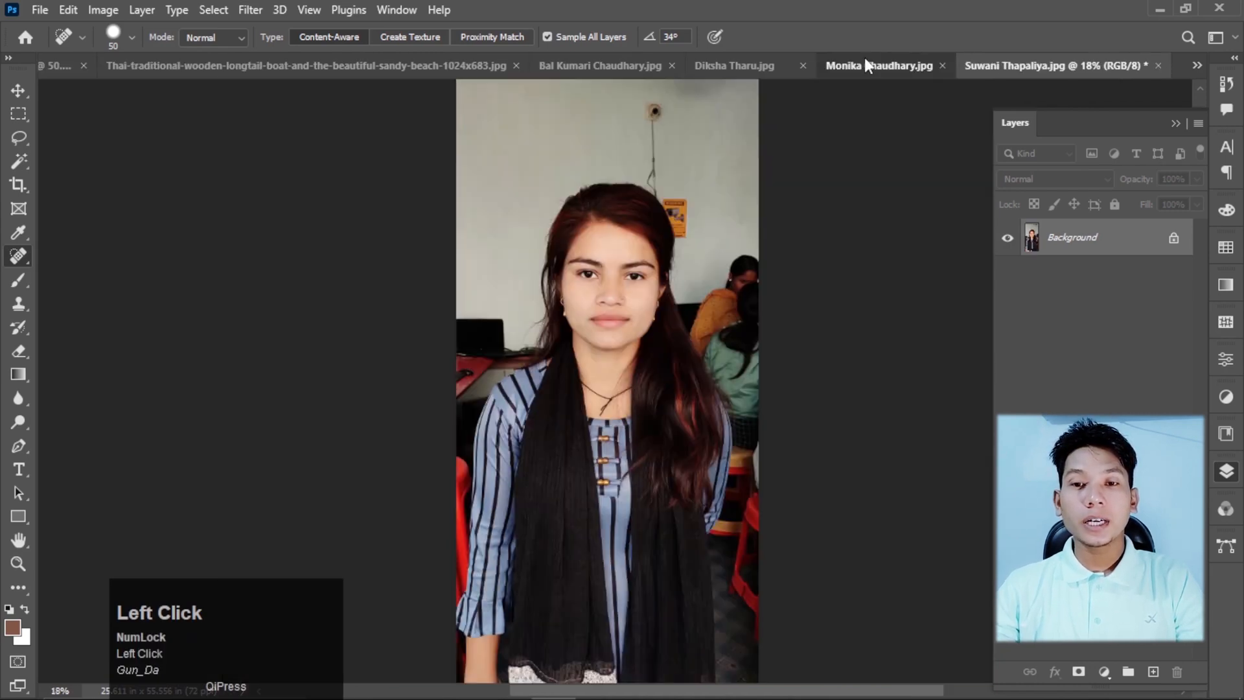
Step: In the denim-jacket portrait, remove the dark spot on the chin with a Spot Healing Brush of size 100, and close without saving
{"action": "left_click", "coordinate": [866, 65]}
{"action": "scroll", "coordinate": [637, 339], "scroll_direction": "up", "scroll_amount": 2}
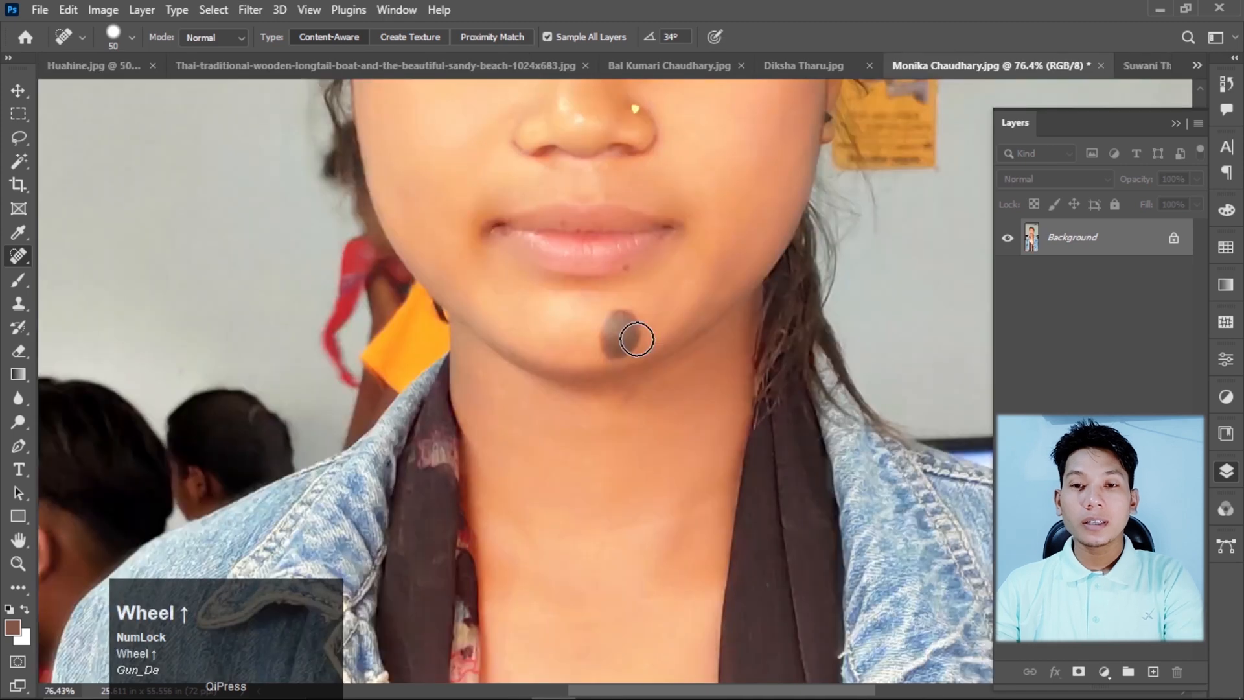
{"action": "scroll", "coordinate": [637, 339], "scroll_direction": "up", "scroll_amount": 2}
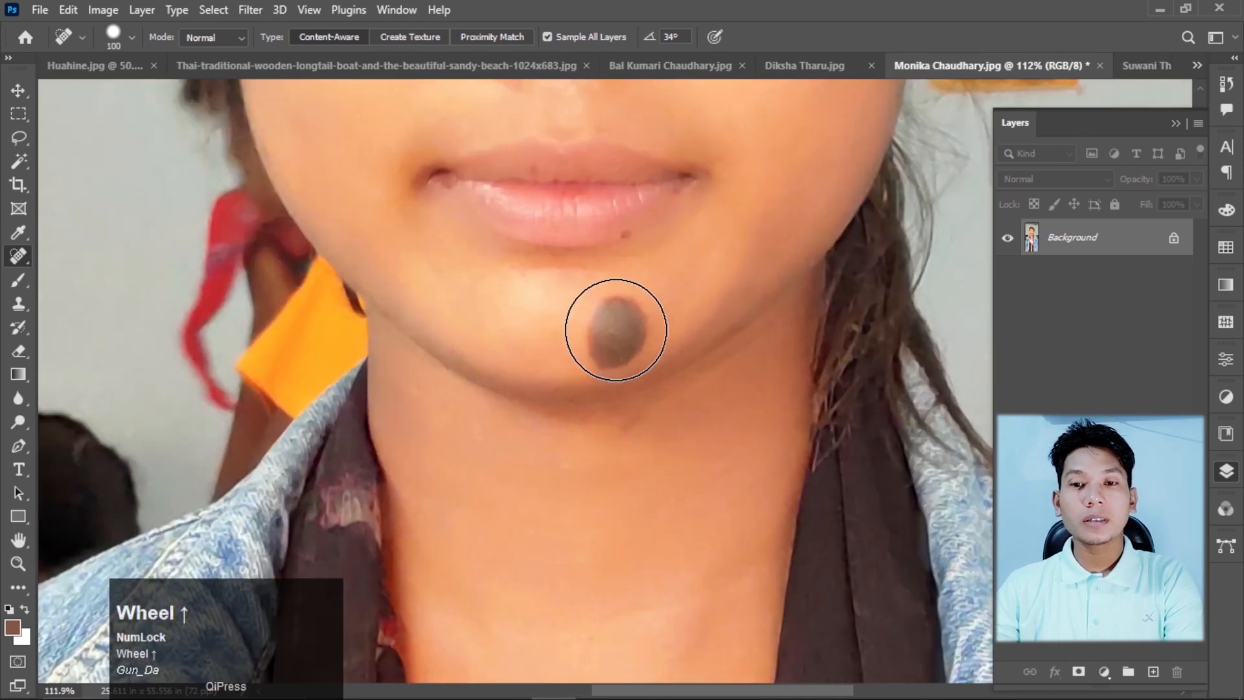
{"action": "left_click", "coordinate": [616, 331]}
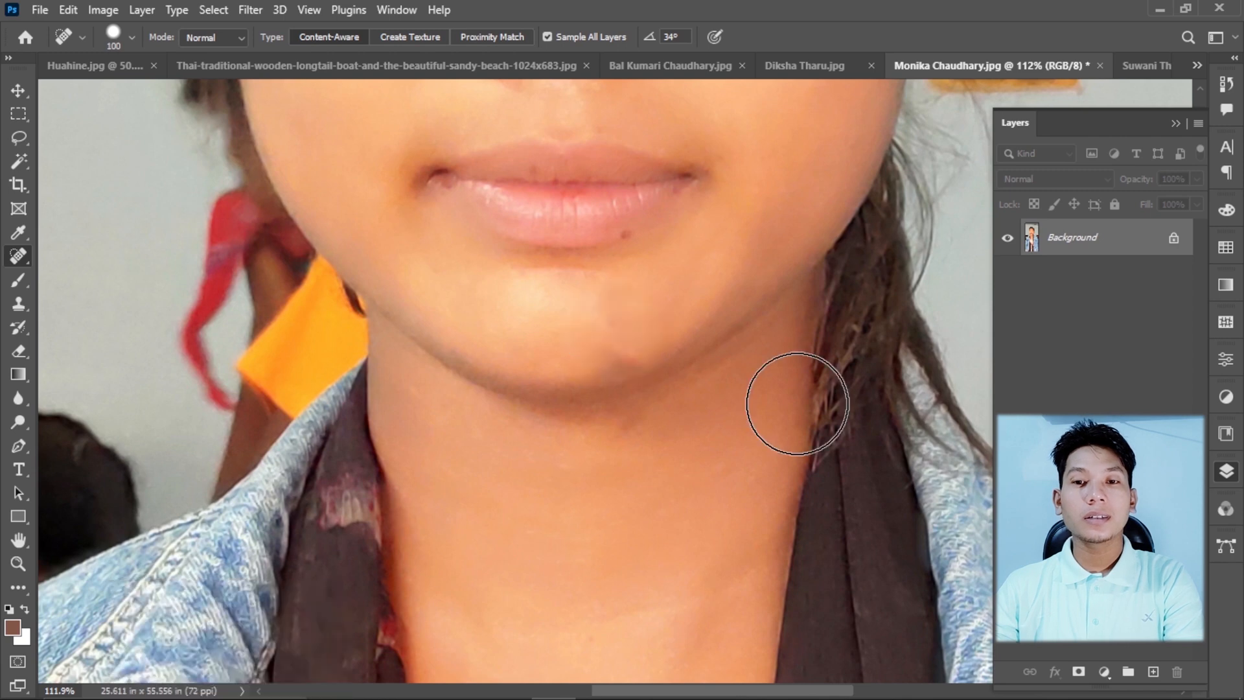
{"action": "scroll", "coordinate": [794, 404], "scroll_direction": "down", "scroll_amount": 3}
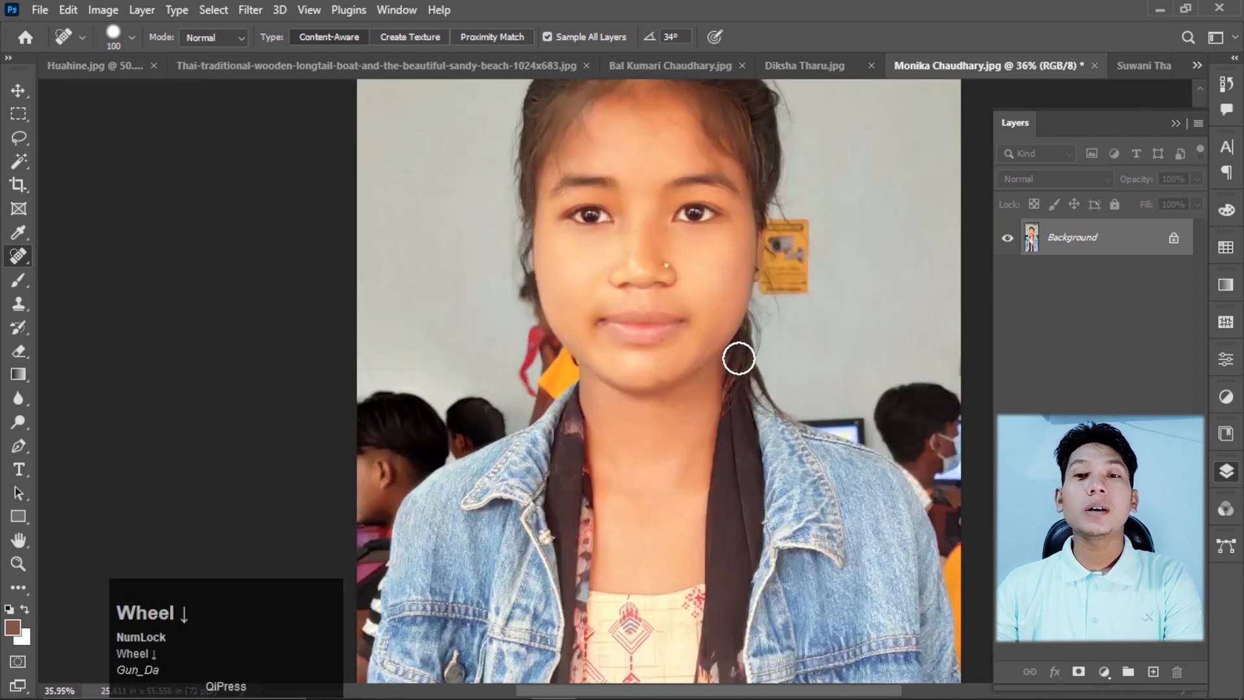
{"action": "left_click", "coordinate": [1094, 66]}
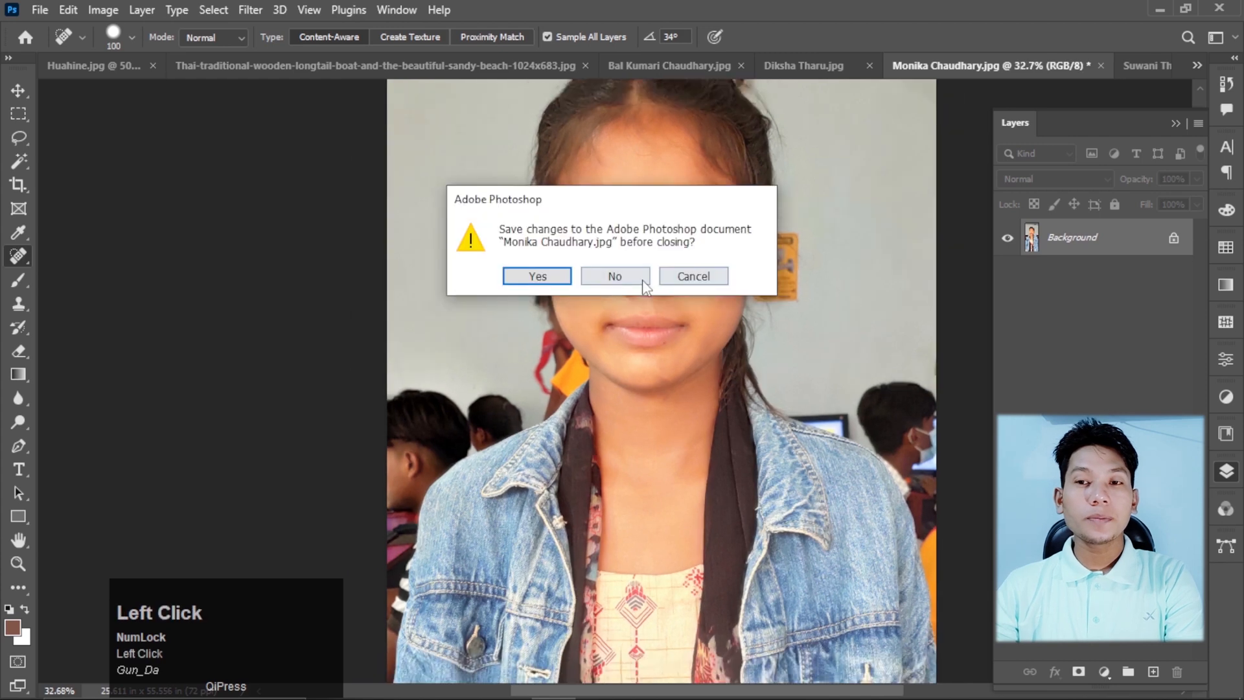
{"action": "left_click", "coordinate": [639, 279]}
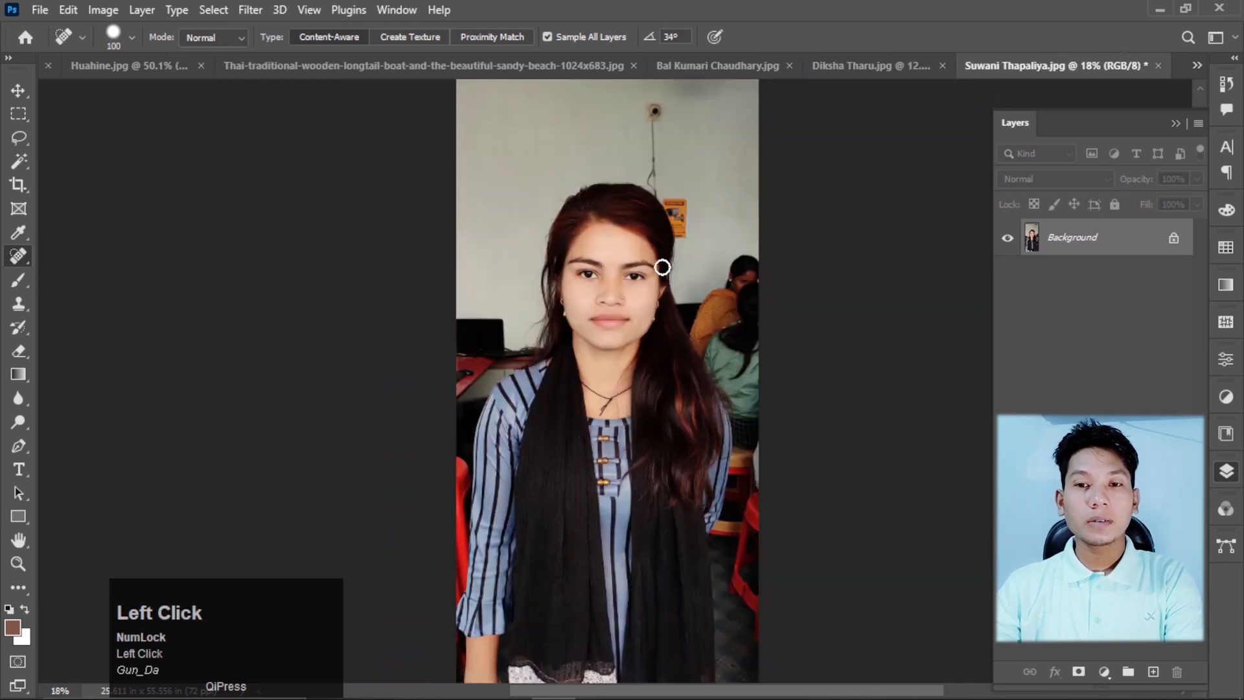
Step: In the orange-scarf portrait, remove the bindi between the eyebrows with the Spot Healing Brush at size 60, and close the photo
{"action": "key", "text": "ctrl+shift+Tab"}
{"action": "key", "text": "bracketright"}
{"action": "key", "text": "bracketright"}
{"action": "key", "text": "bracketright"}
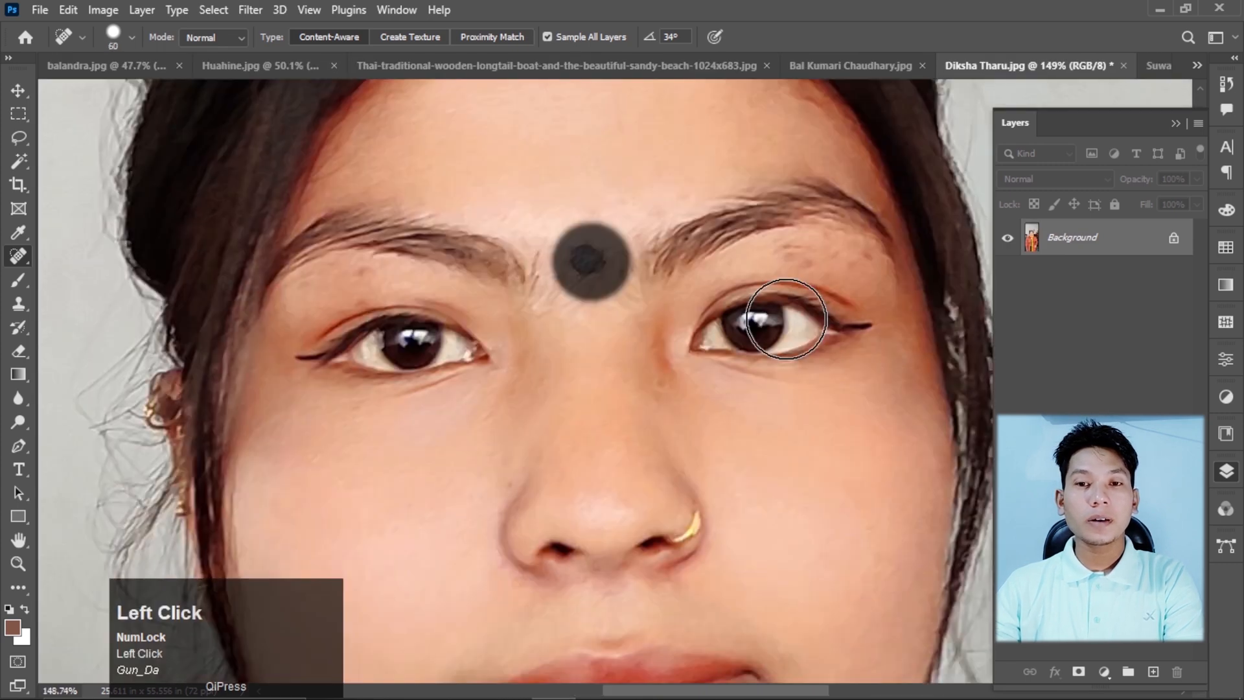
{"action": "scroll", "coordinate": [786, 319], "scroll_direction": "down", "scroll_amount": 3}
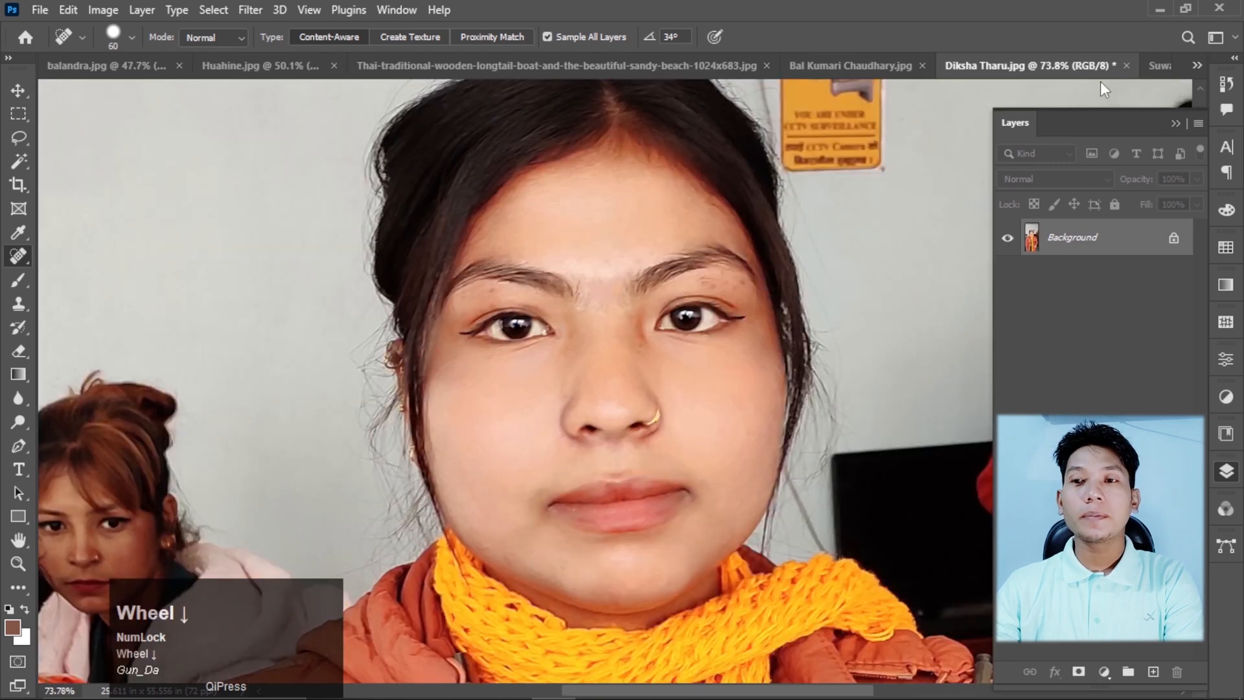
{"action": "left_click", "coordinate": [1128, 63]}
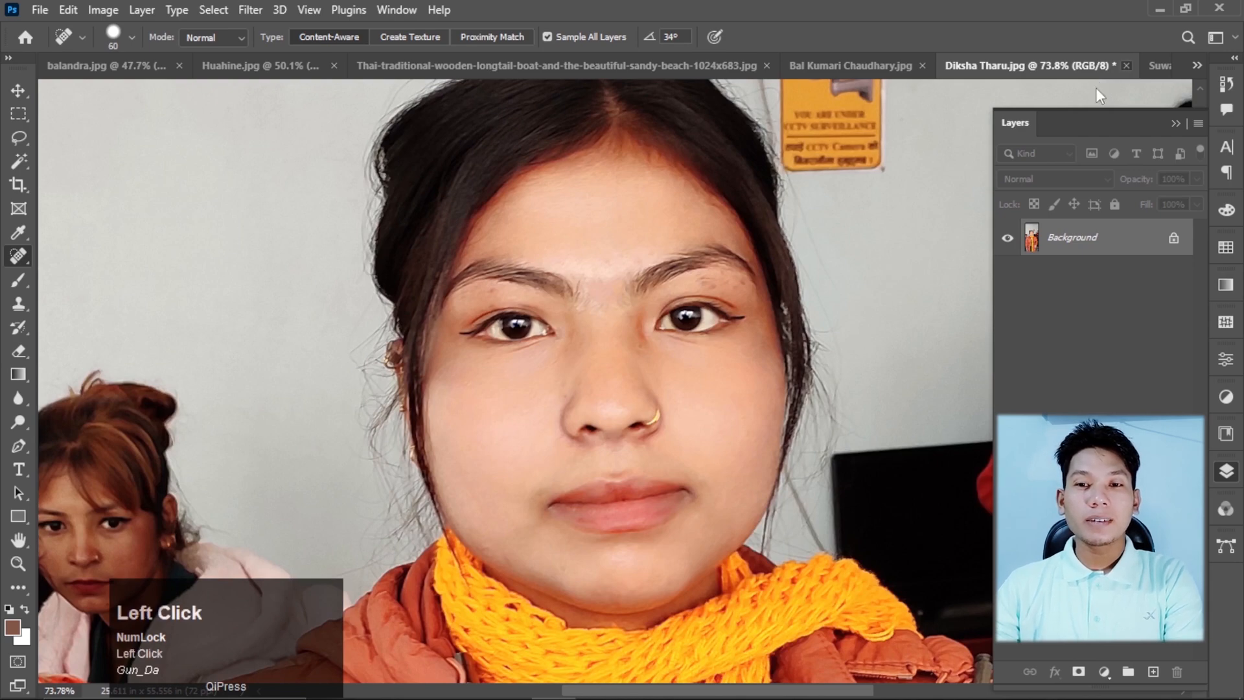
Step: Remove the black bindi between the eyebrows in the floral-shawl portrait with the Spot Healing Brush
{"action": "scroll", "coordinate": [548, 285], "scroll_direction": "up", "scroll_amount": 2}
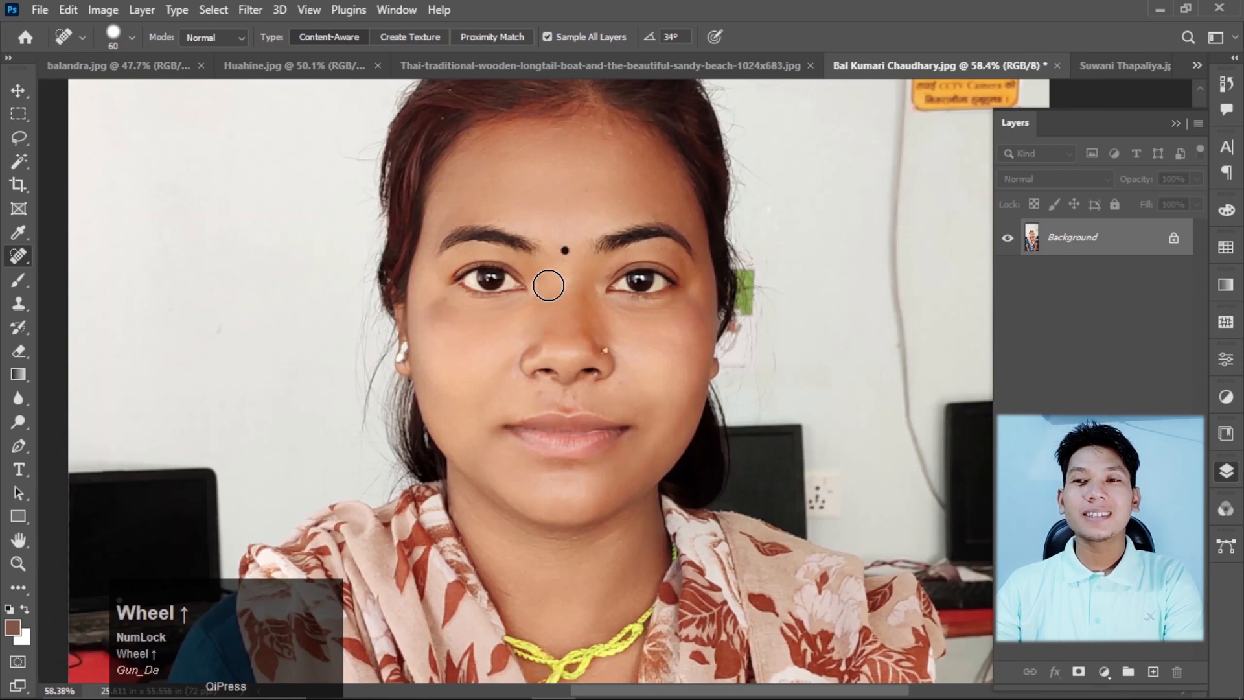
{"action": "left_click", "coordinate": [565, 250]}
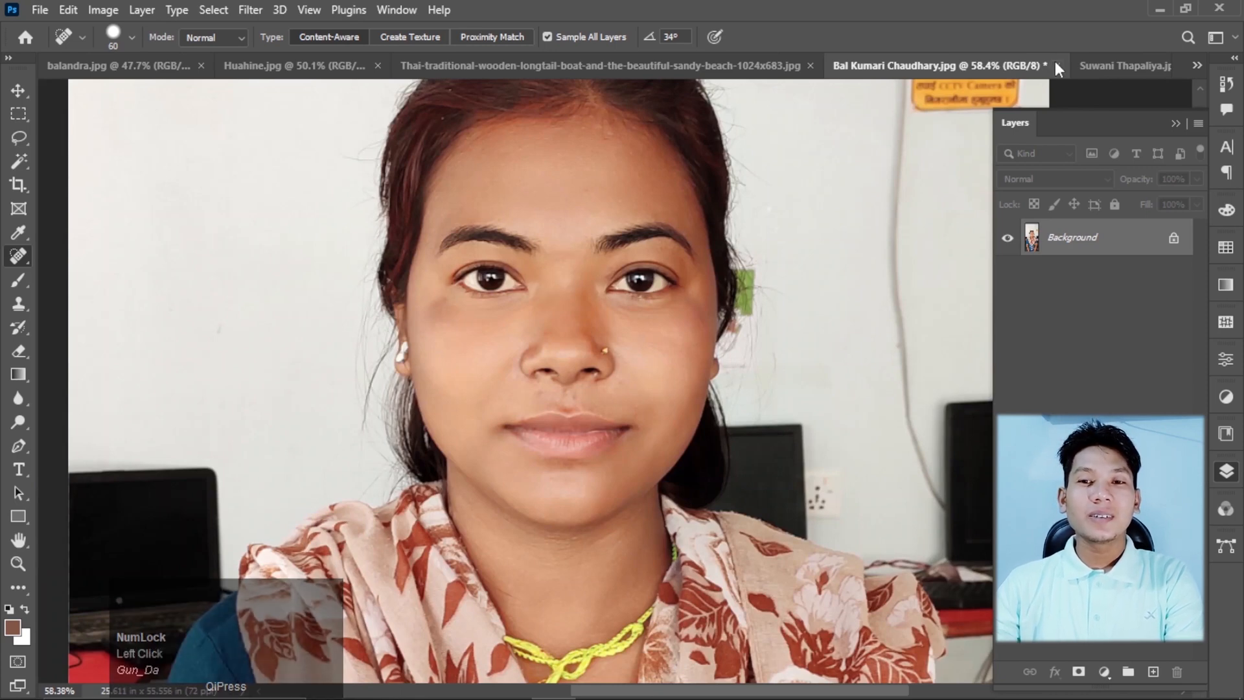
Step: Close the floral-shawl portrait and paint out the longtail boat in the Thai beach photo with the Spot Healing Brush
{"action": "left_click", "coordinate": [1056, 65]}
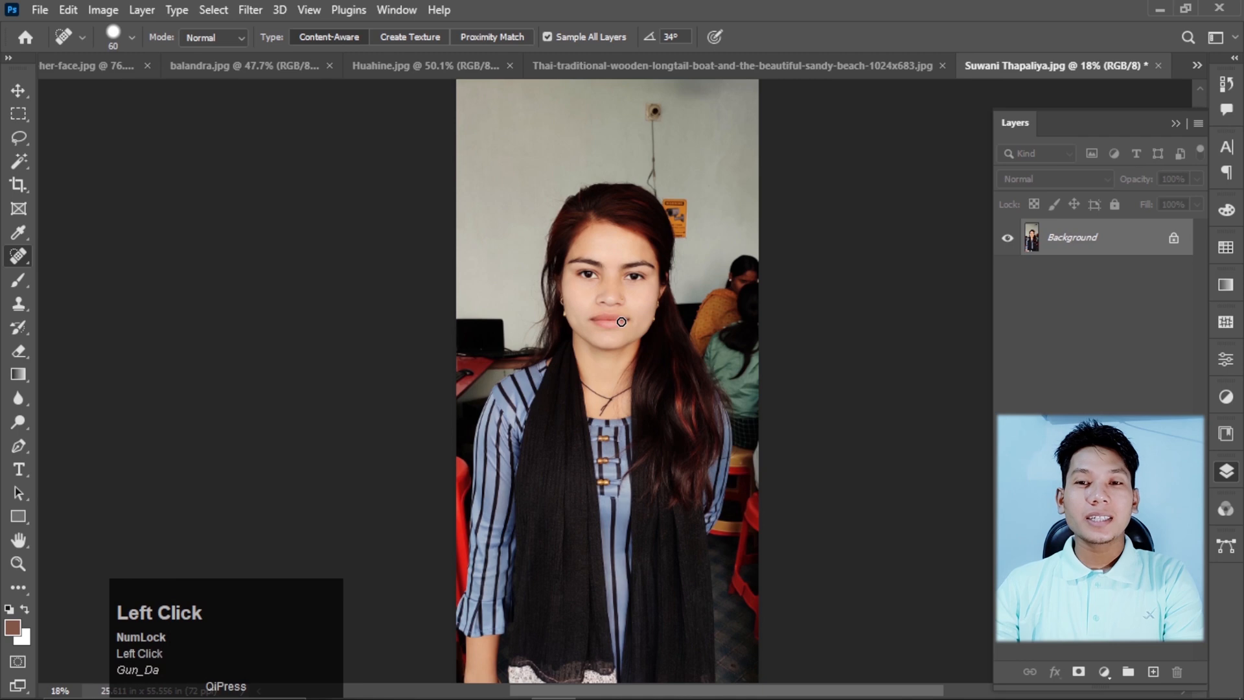
{"action": "left_click", "coordinate": [740, 64]}
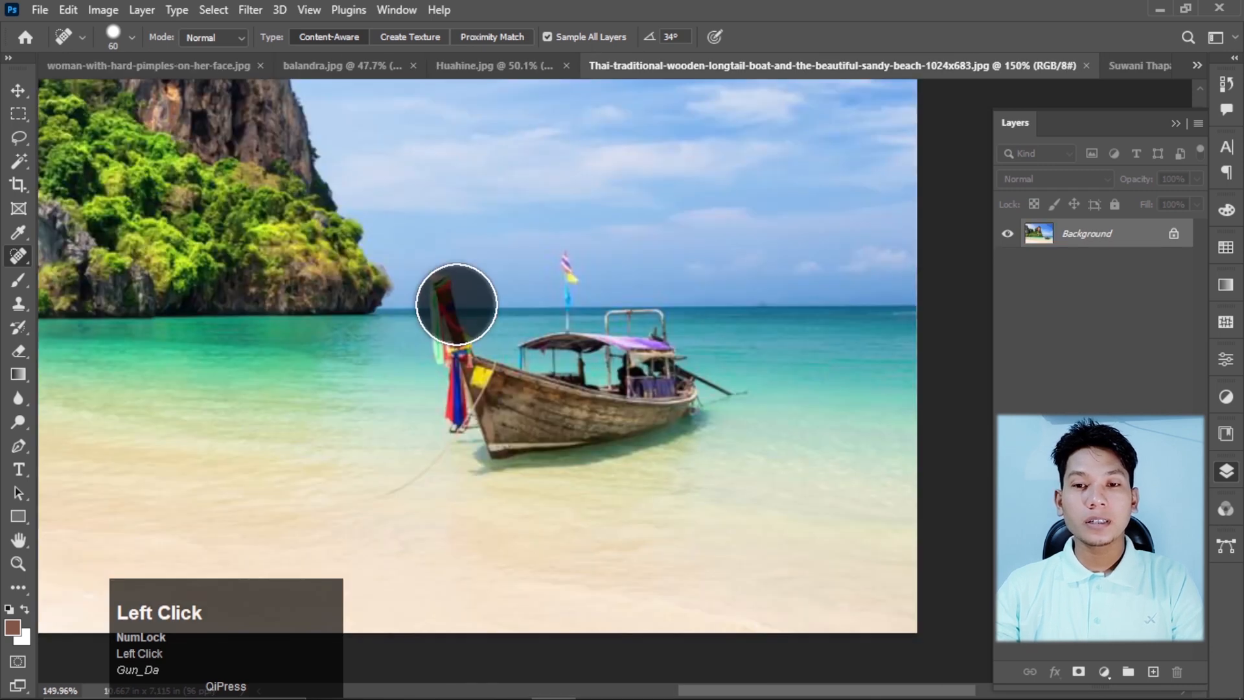
{"action": "mouse_move", "coordinate": [456, 304]}
{"action": "left_mouse_down"}
{"action": "mouse_move", "coordinate": [636, 409]}
{"action": "mouse_move", "coordinate": [659, 370]}
{"action": "left_mouse_up"}
{"action": "scroll", "coordinate": [655, 364], "scroll_direction": "down", "scroll_amount": 1}
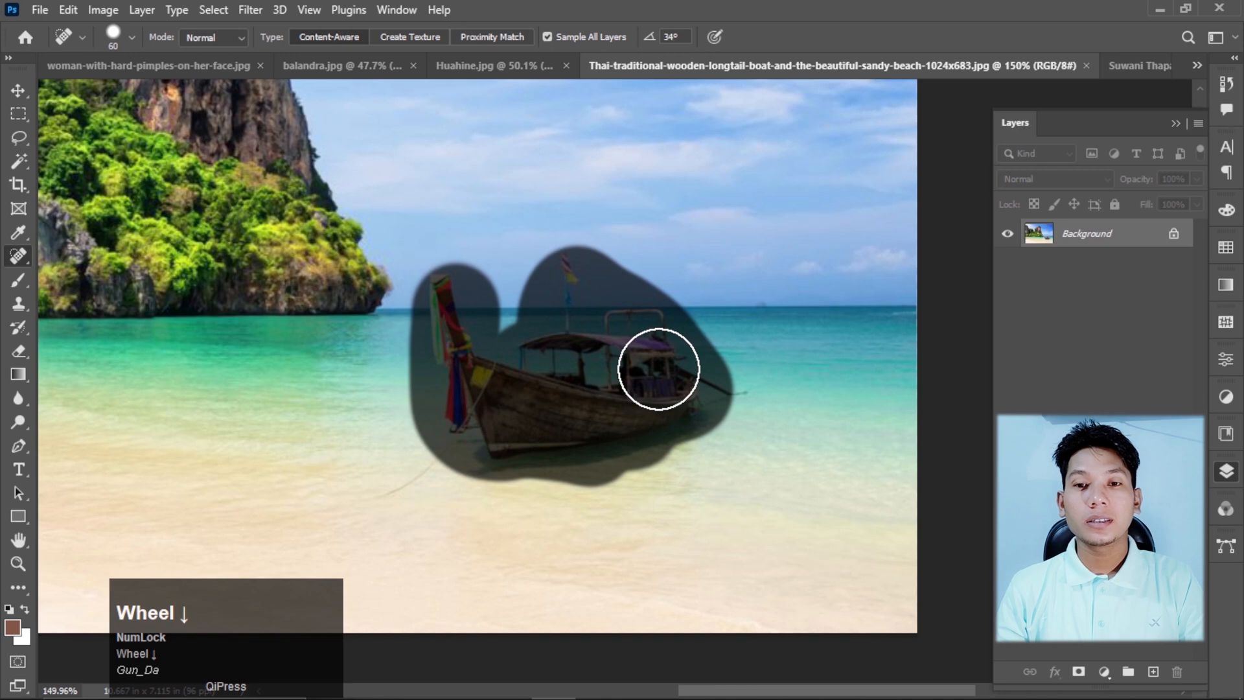
{"action": "left_click_drag", "start_coordinate": [659, 369], "coordinate": [659, 369]}
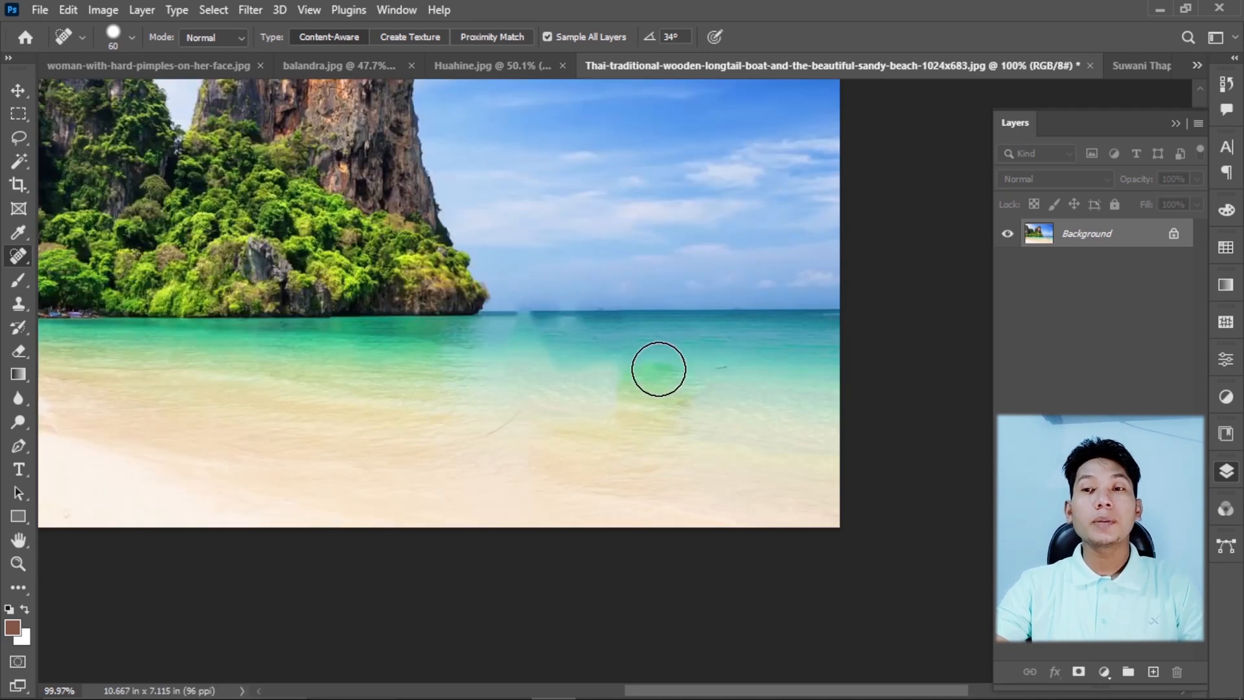
{"action": "scroll", "coordinate": [1095, 85], "scroll_direction": "up", "scroll_amount": 3}
Step: Close the Thai beach photo without saving, close the Huahine photo, and switch to the portrait in the striped blue dress
{"action": "left_click", "coordinate": [1091, 66]}
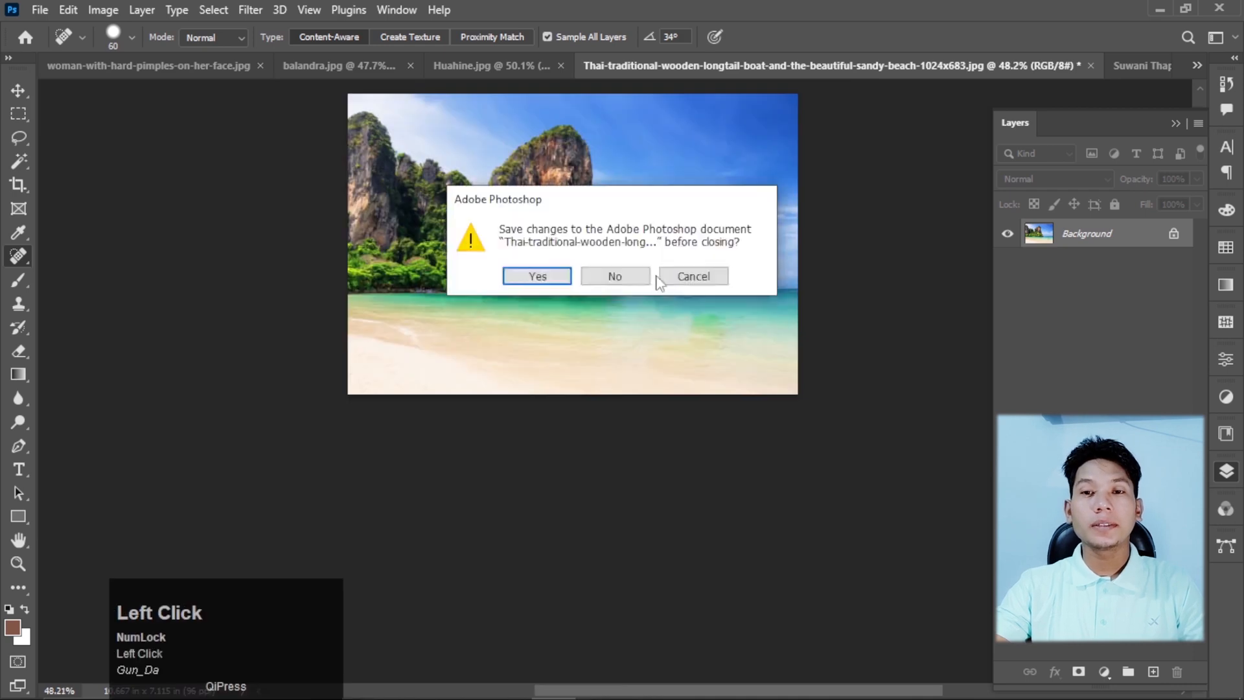
{"action": "left_click", "coordinate": [616, 276]}
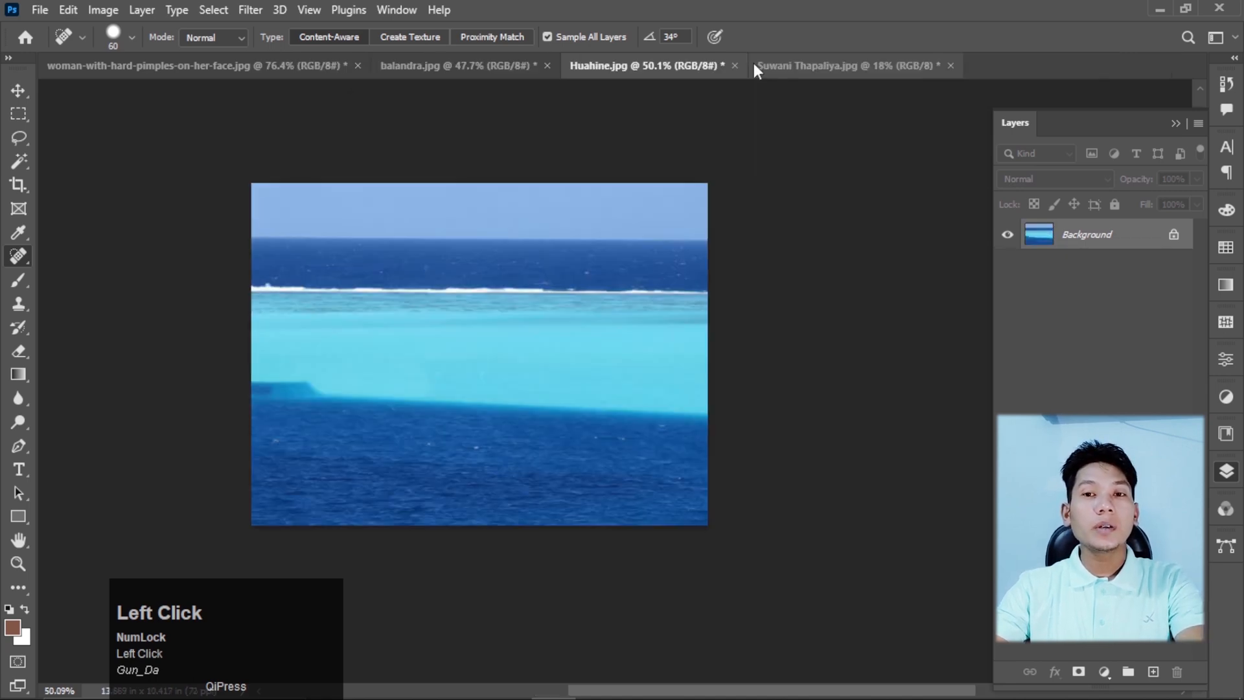
{"action": "left_click", "coordinate": [734, 66]}
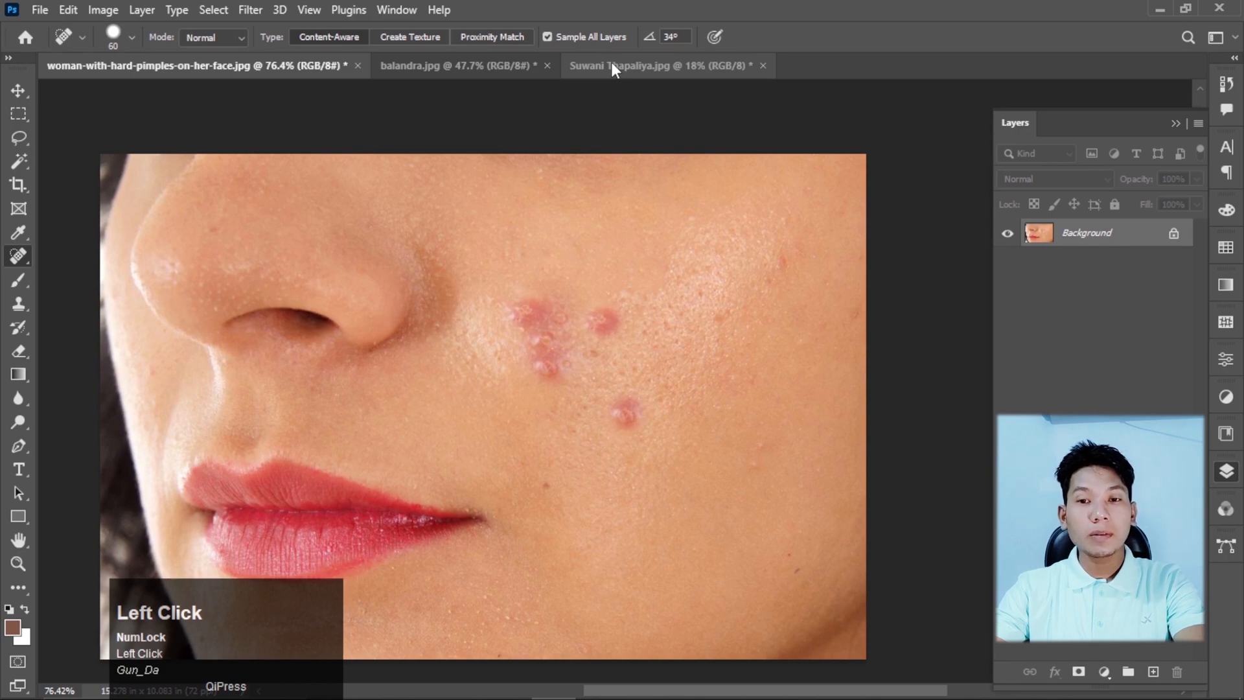
{"action": "left_click", "coordinate": [612, 65]}
Step: Try to remove the black thread necklace from the striped-dress portrait with the Spot Healing Brush at size 60
{"action": "scroll", "coordinate": [614, 397], "scroll_direction": "up", "scroll_amount": 5}
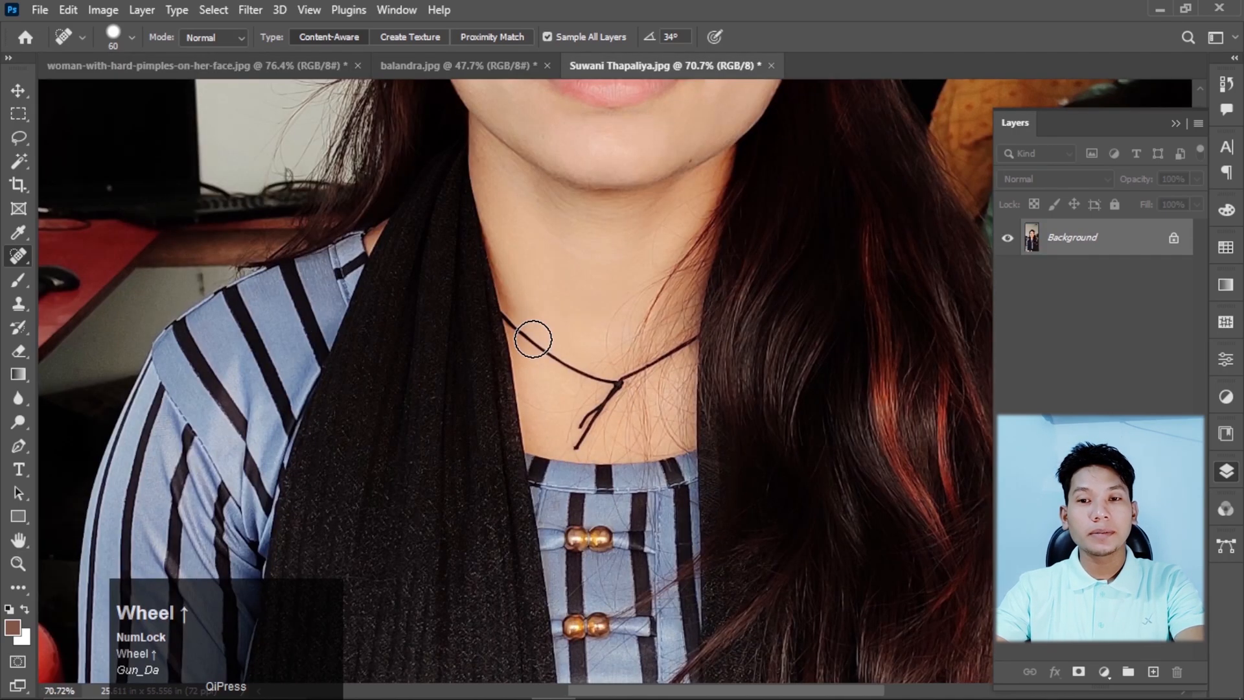
{"action": "scroll", "coordinate": [639, 392], "scroll_direction": "up", "scroll_amount": 3}
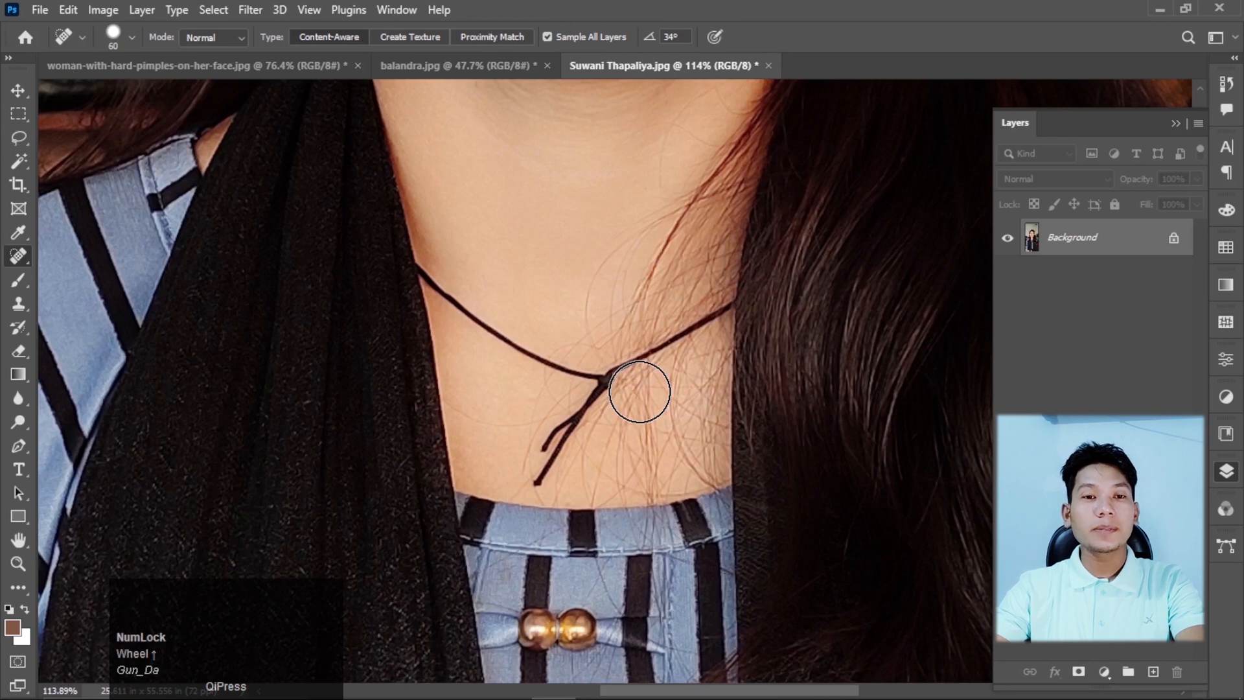
{"action": "left_click", "coordinate": [18, 256]}
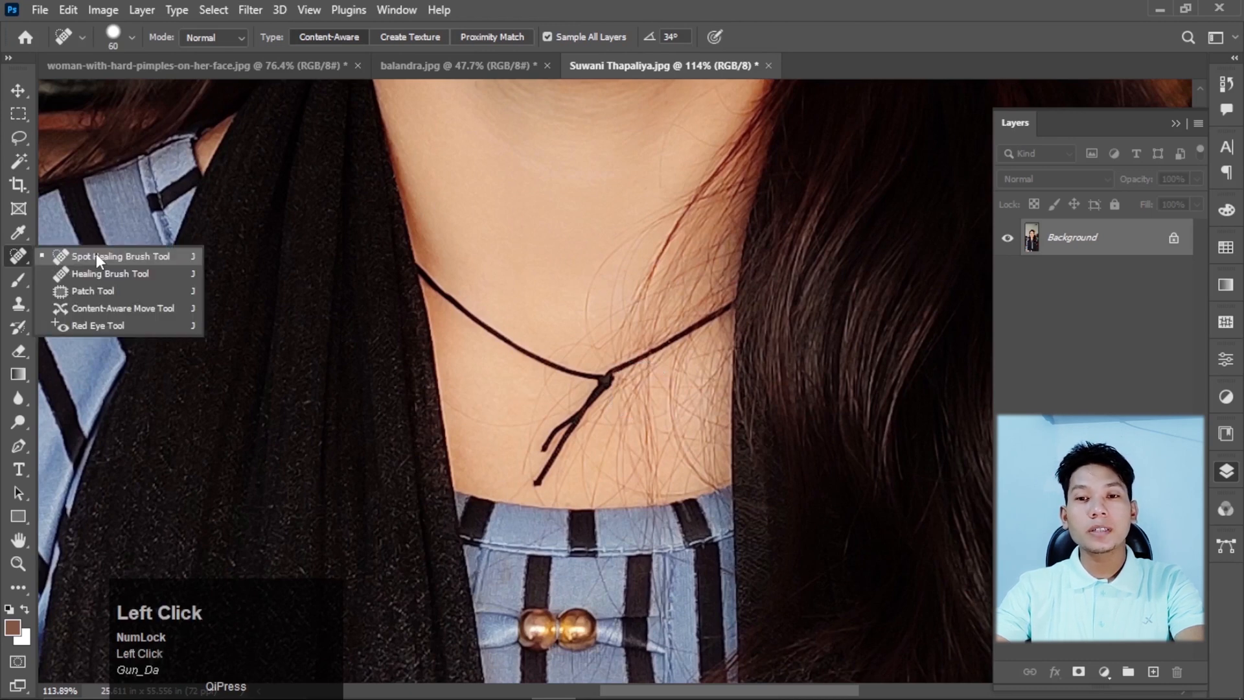
{"action": "left_click", "coordinate": [96, 256]}
{"action": "left_click_drag", "start_coordinate": [431, 265], "coordinate": [533, 478]}
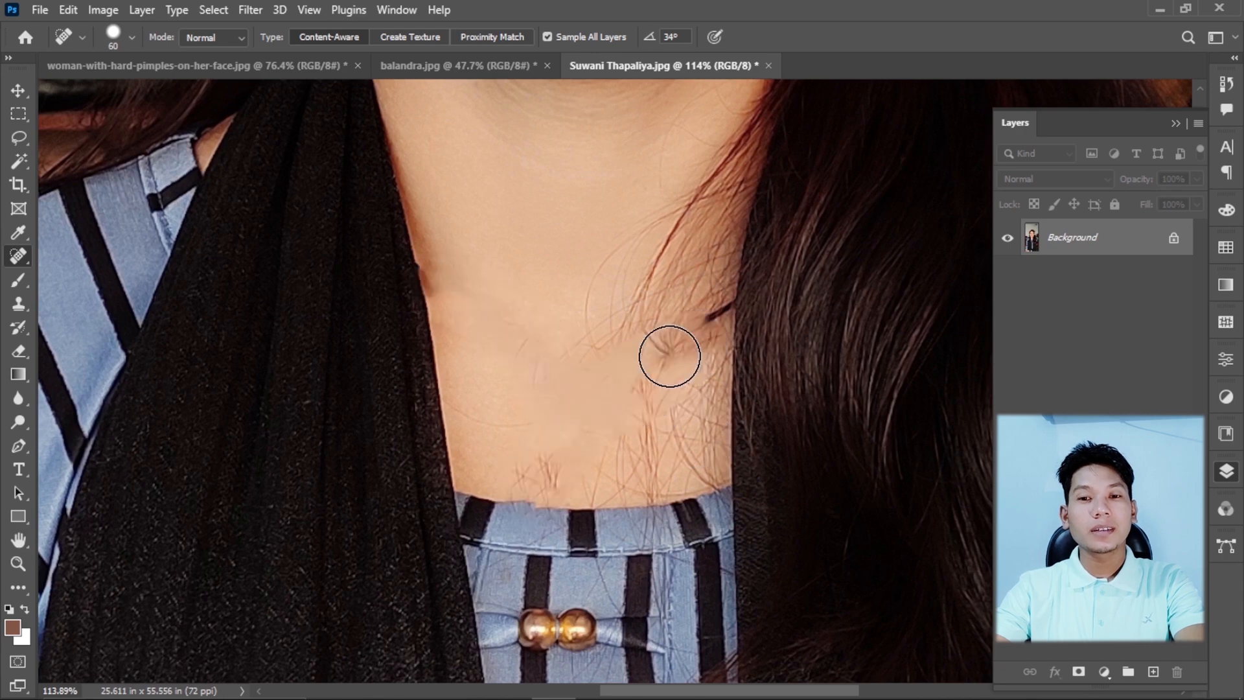
{"action": "scroll", "coordinate": [638, 407], "scroll_direction": "up", "scroll_amount": 2}
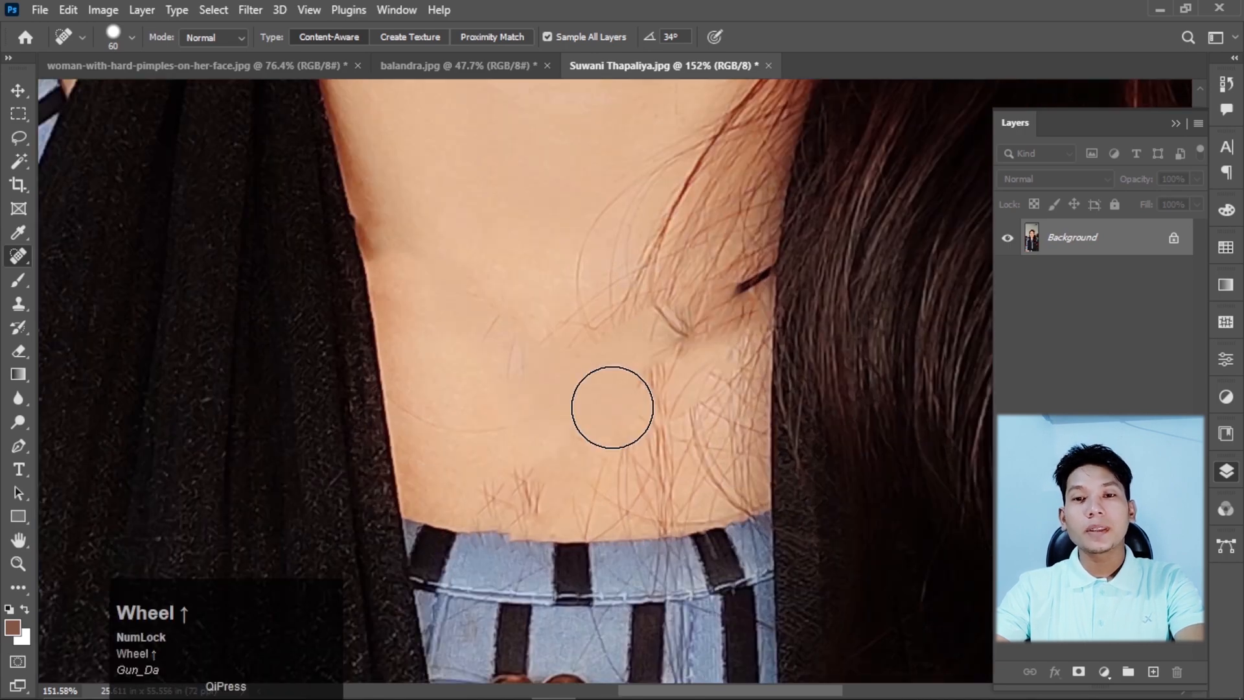
{"action": "scroll", "coordinate": [615, 374], "scroll_direction": "down", "scroll_amount": 1}
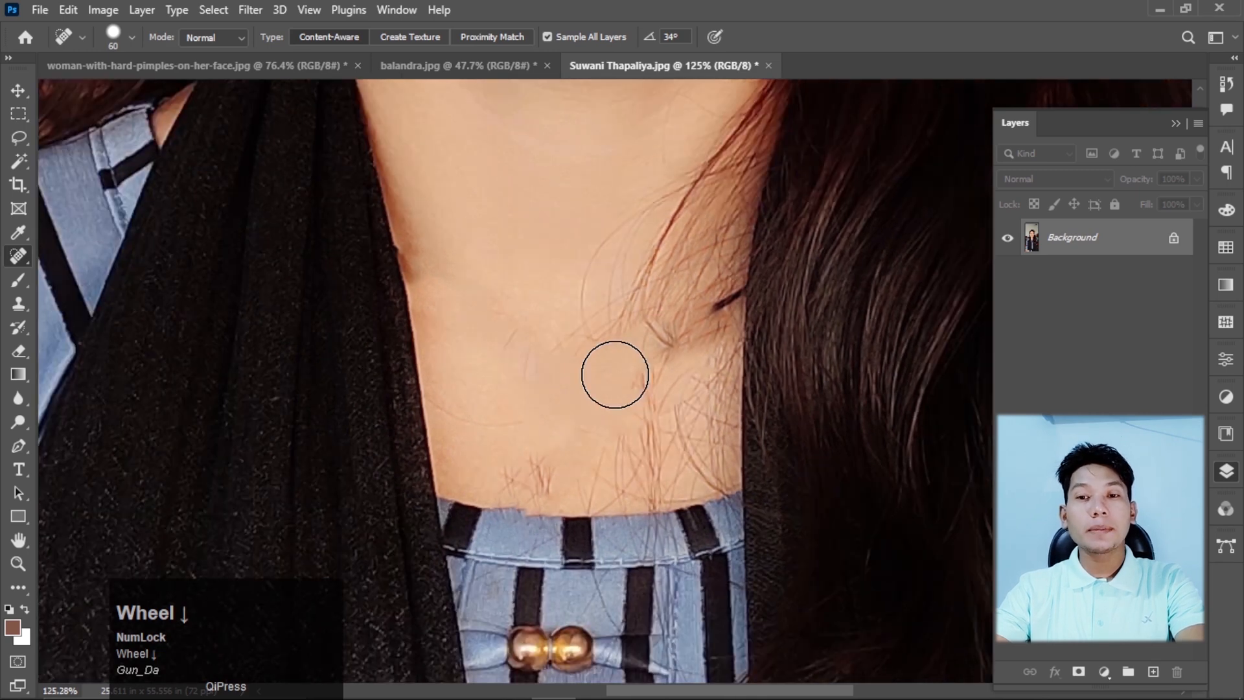
{"action": "left_click", "coordinate": [729, 291]}
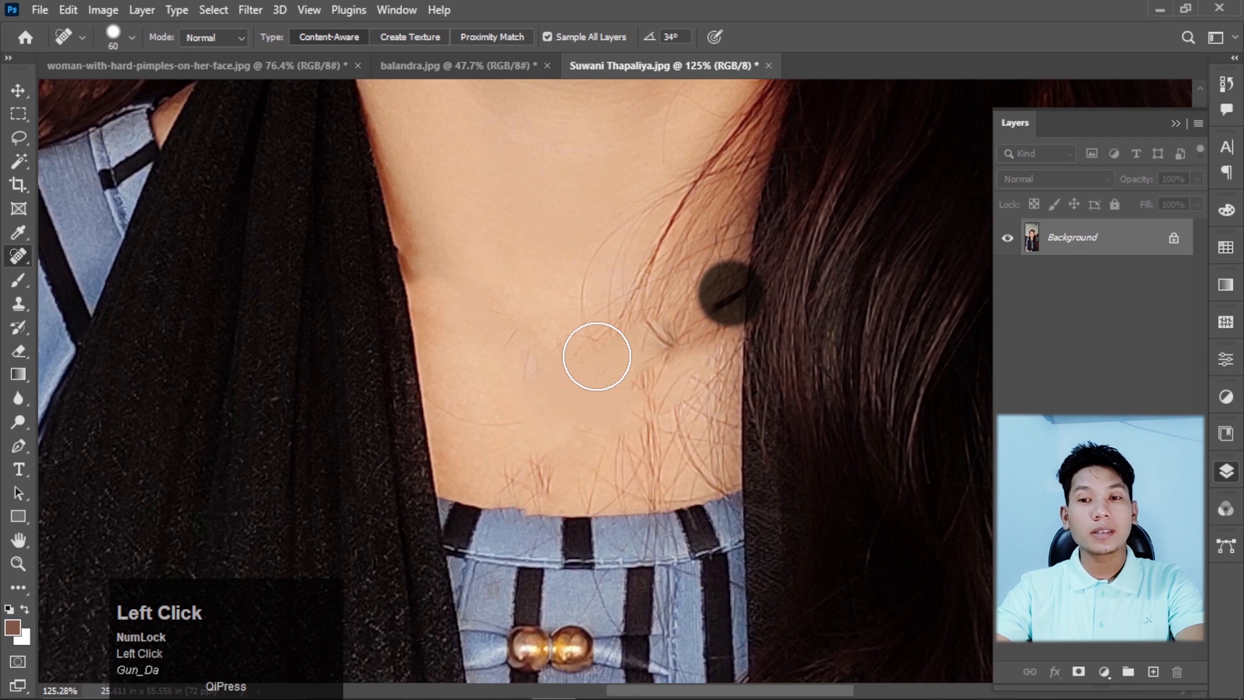
{"action": "scroll", "coordinate": [641, 391], "scroll_direction": "up", "scroll_amount": 1}
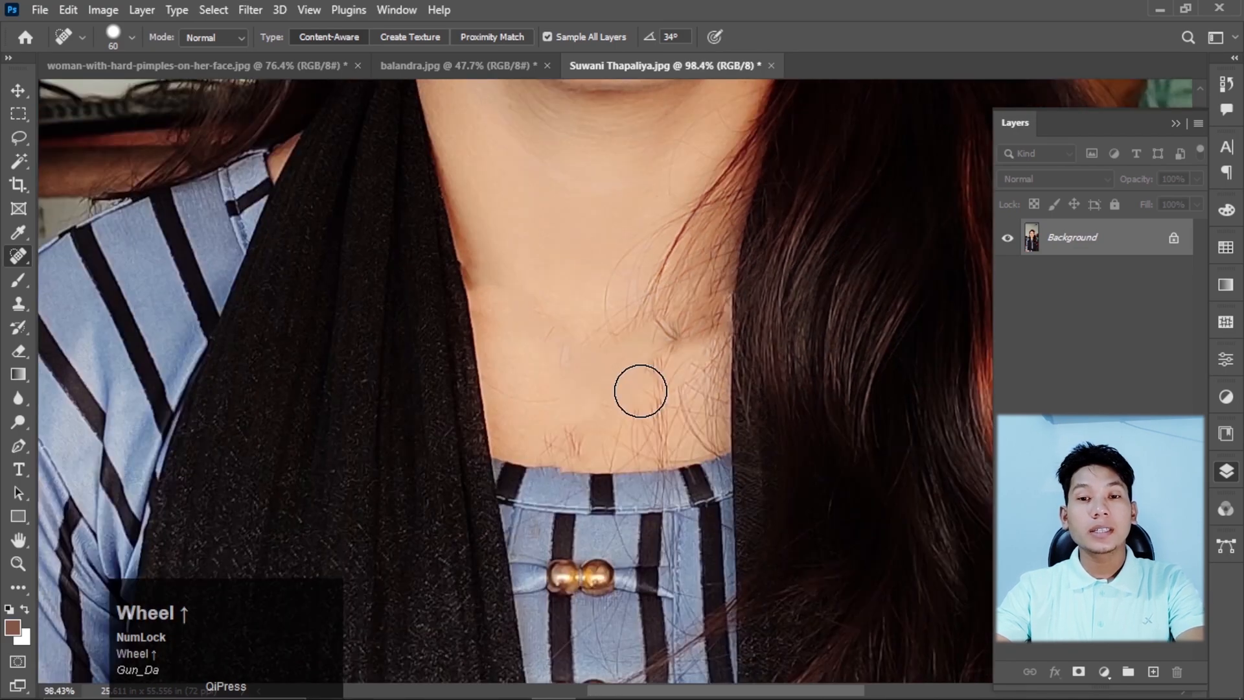
Step: Undo the Spot Healing Brush strokes over the thread necklace
{"action": "key", "text": "ctrl"}
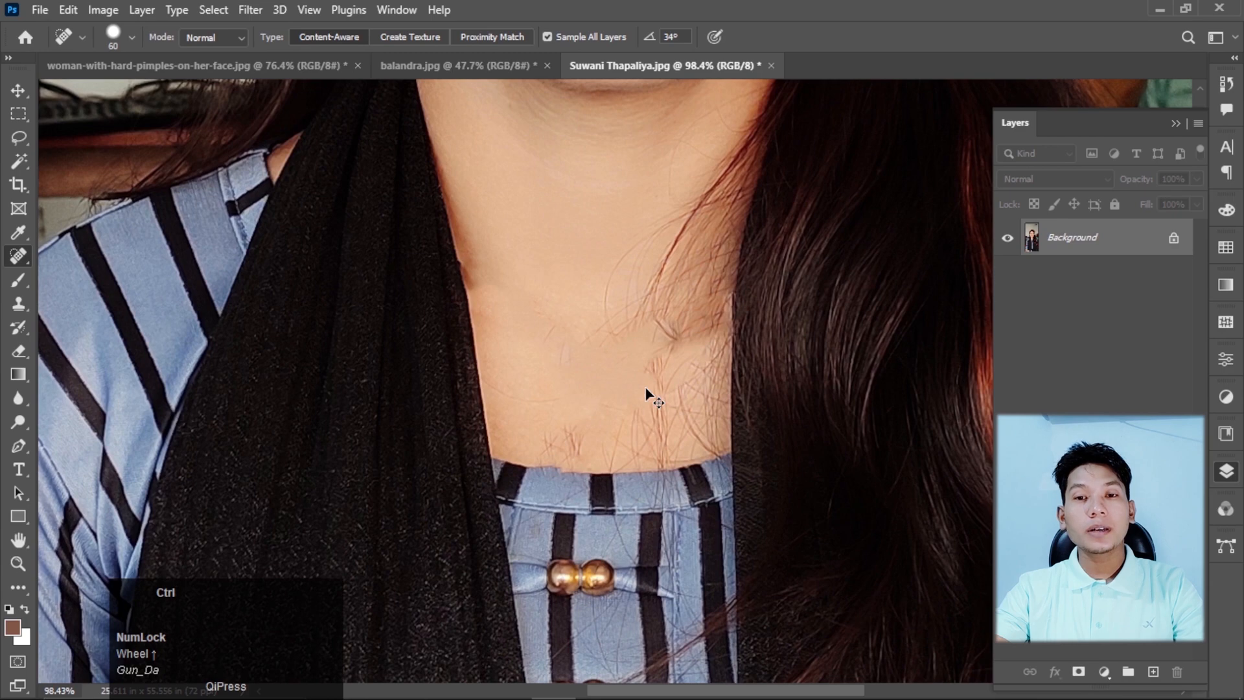
{"action": "key", "text": "ctrl+z"}
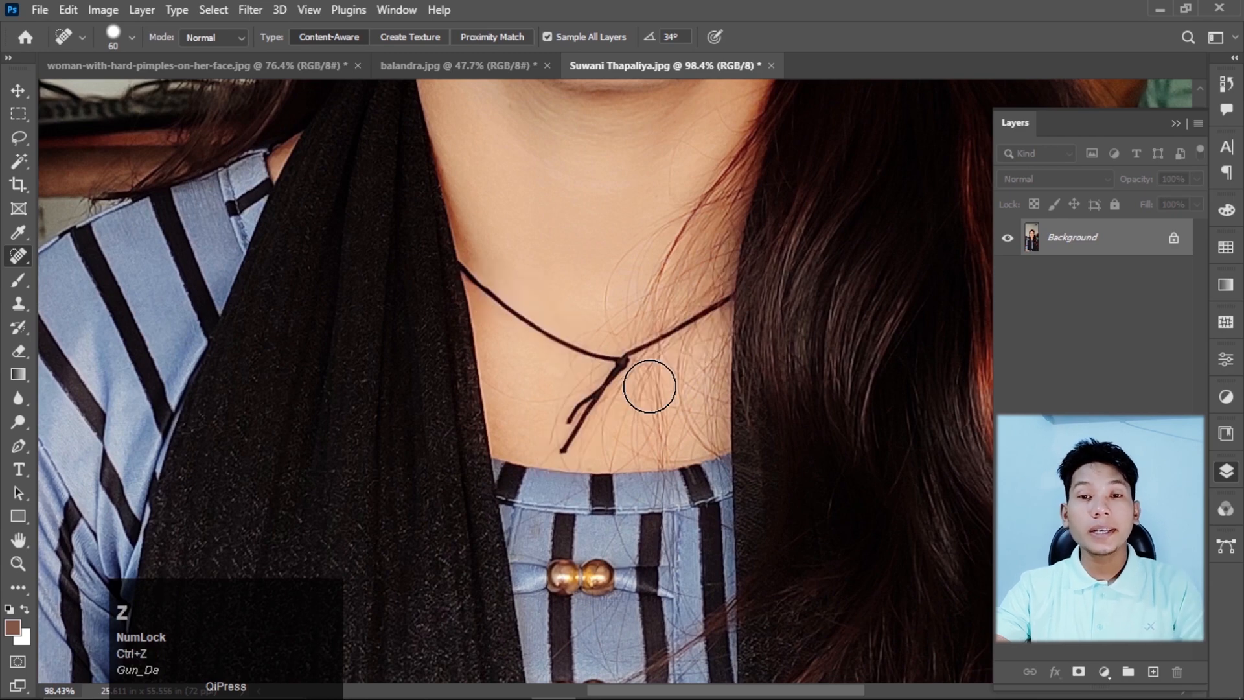
{"action": "scroll", "coordinate": [649, 387], "scroll_direction": "up", "scroll_amount": 1}
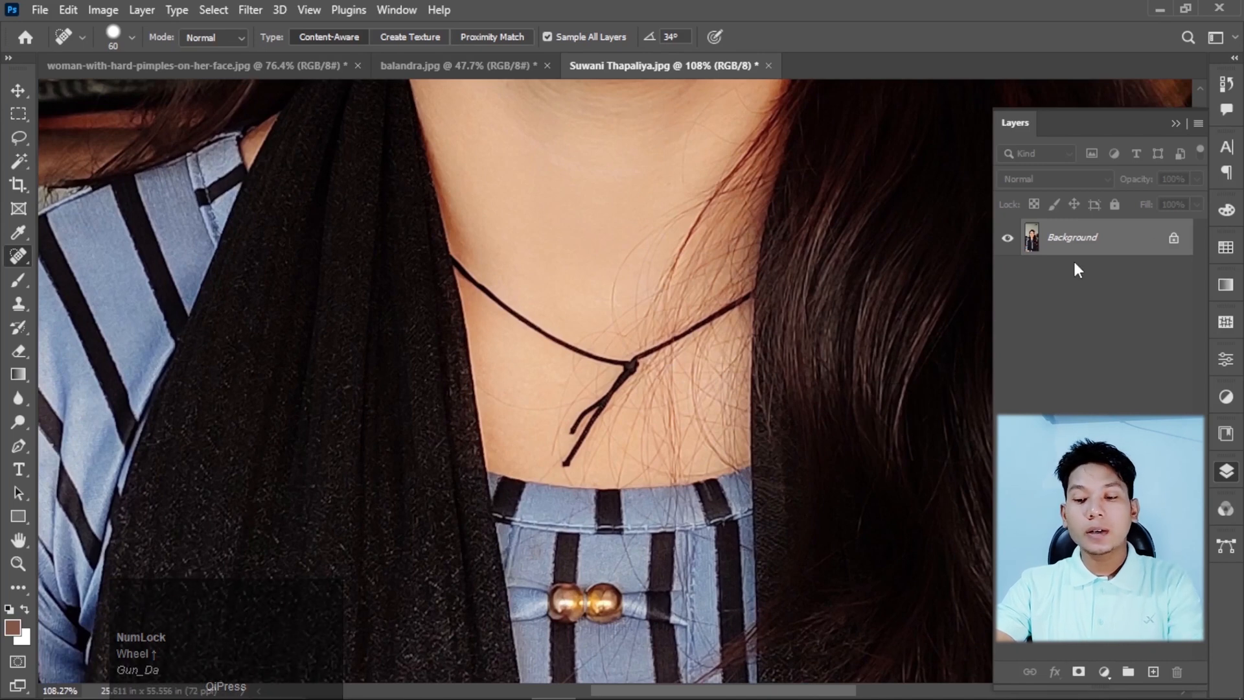
Step: Duplicate the Background layer as Background copy and make the copy the active layer
{"action": "key", "text": "ctrl"}
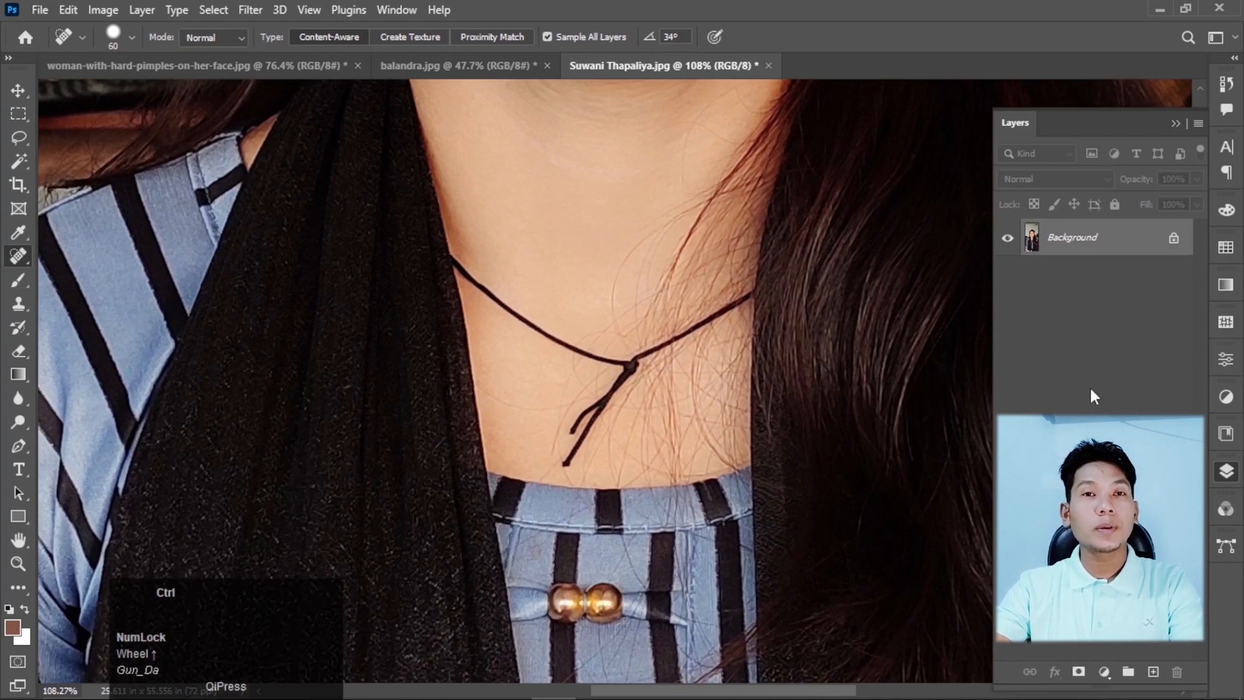
{"action": "key", "text": "ctrl+j"}
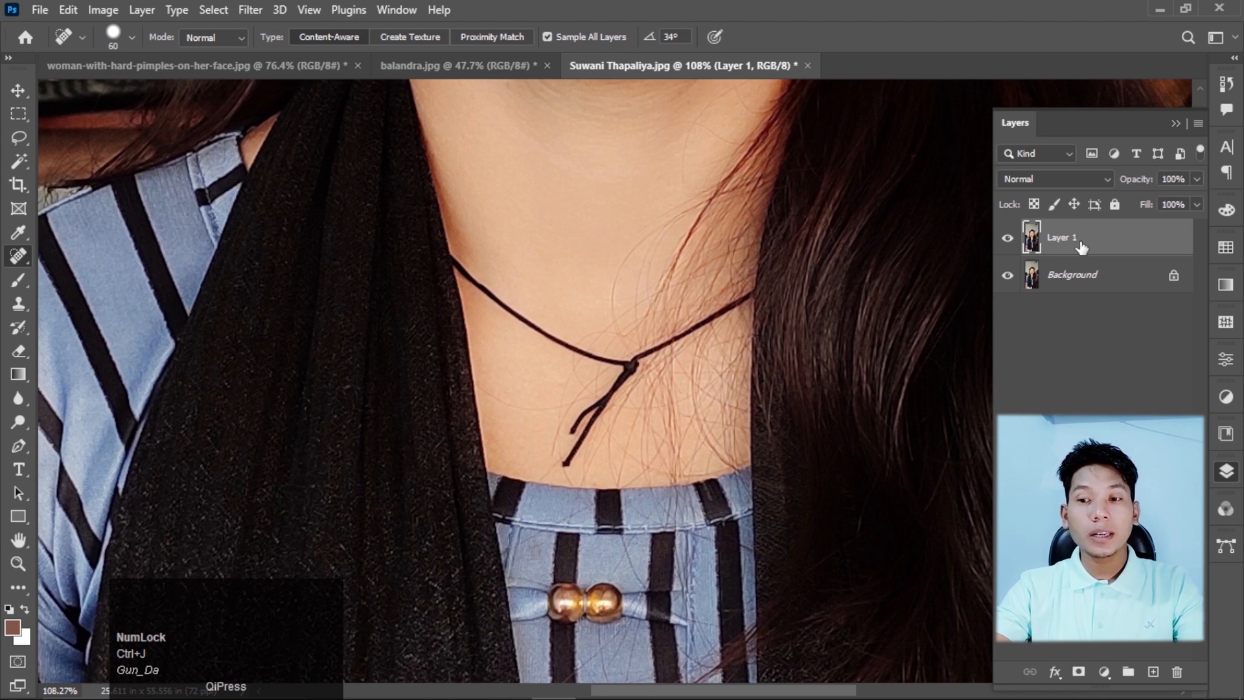
{"action": "left_click_drag", "start_coordinate": [1081, 248], "coordinate": [1153, 674]}
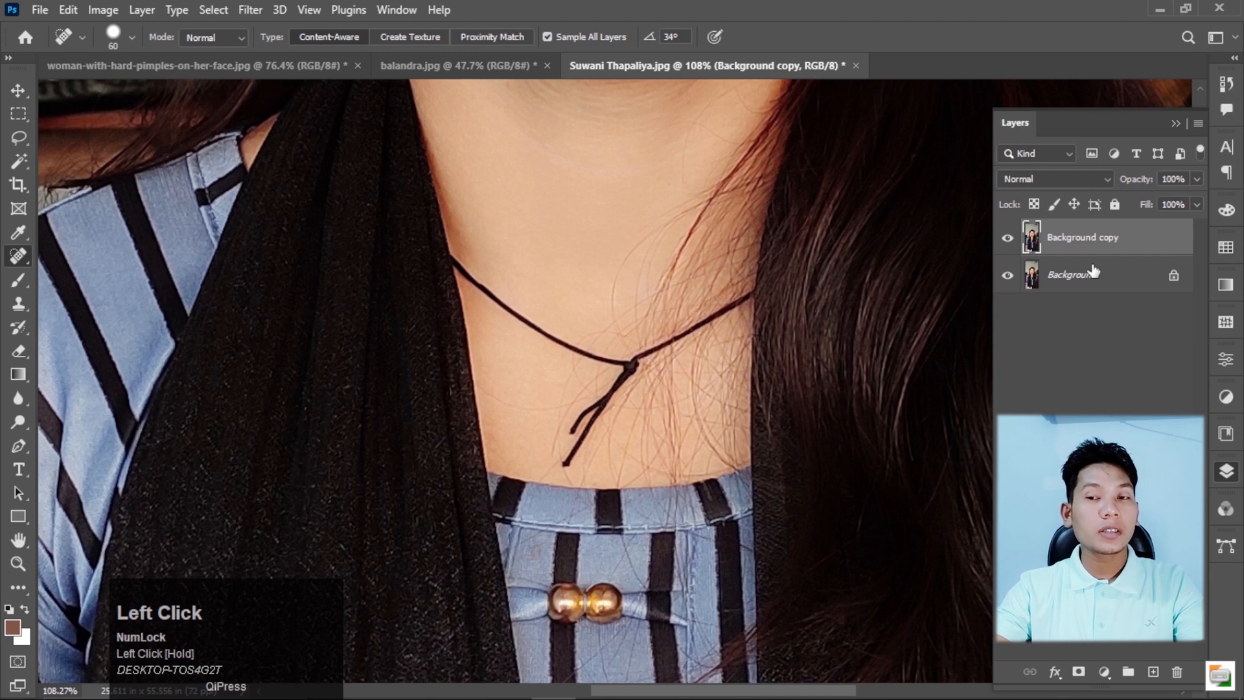
{"action": "left_click", "coordinate": [1110, 248]}
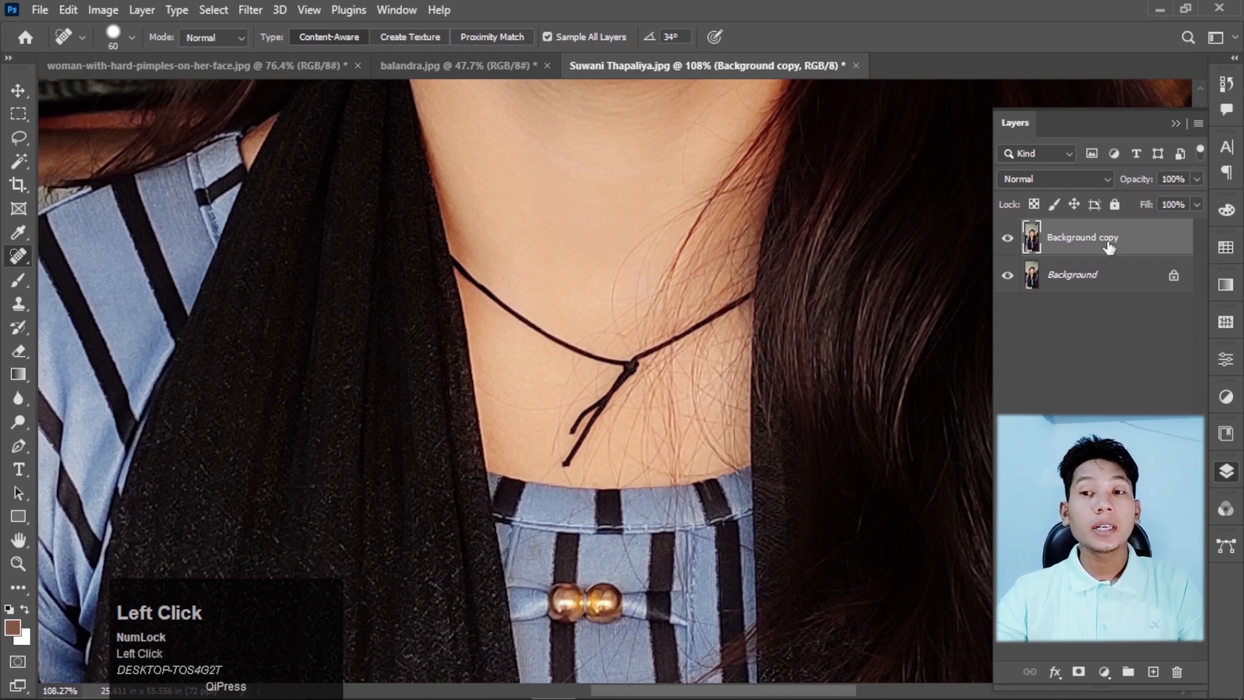
{"action": "left_click", "coordinate": [1102, 278]}
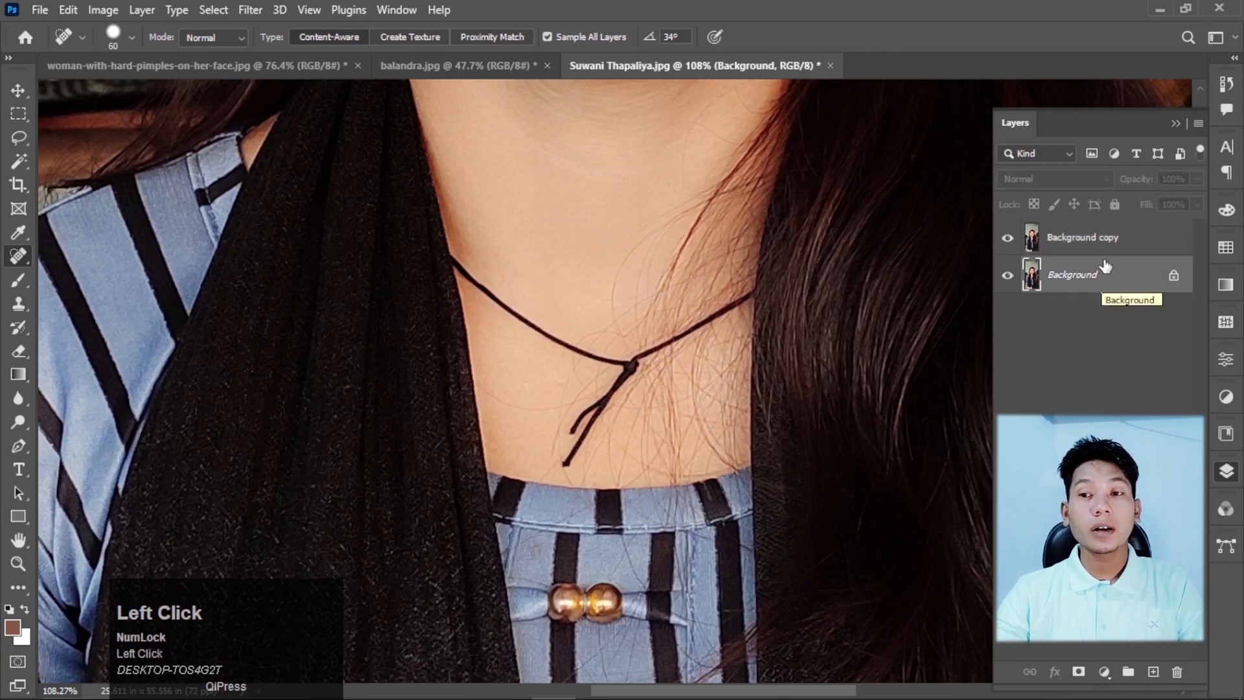
{"action": "left_click", "coordinate": [1096, 237]}
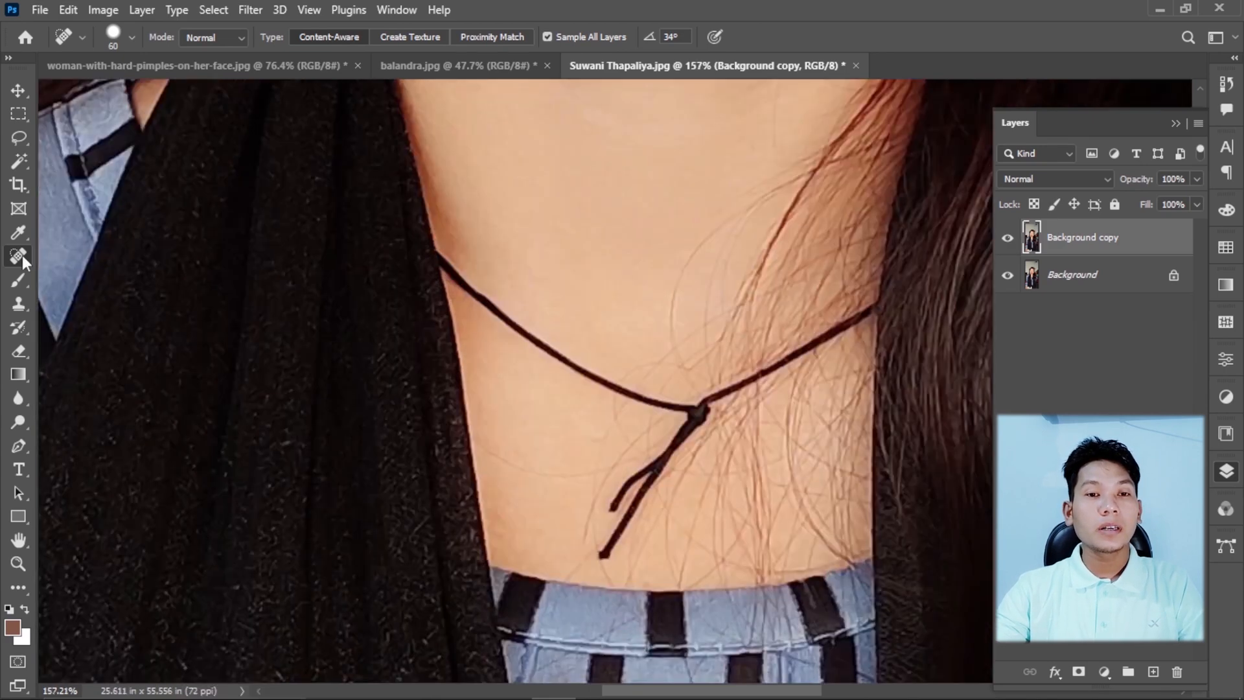
Step: Sample the scarf edge above the necklace with the Healing Brush and paint it over the necklace's end on a new empty layer
{"action": "right_click", "coordinate": [23, 258]}
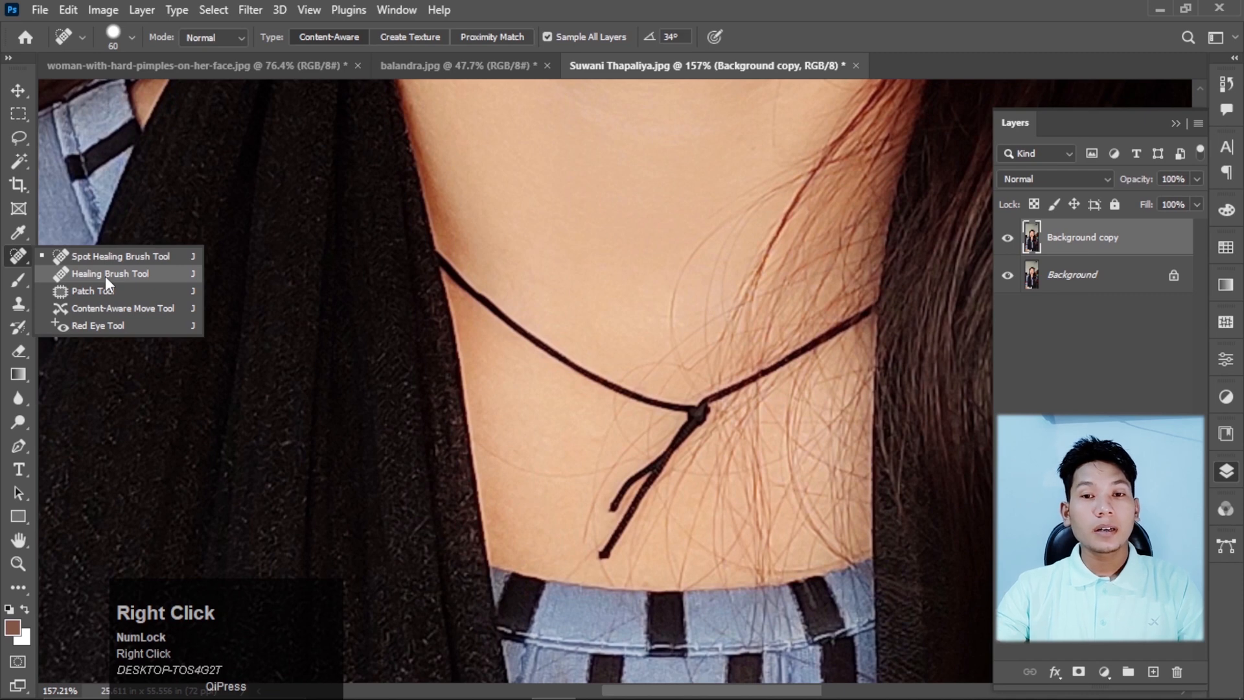
{"action": "left_click", "coordinate": [105, 274]}
{"action": "scroll", "coordinate": [558, 333], "scroll_direction": "up", "scroll_amount": 1}
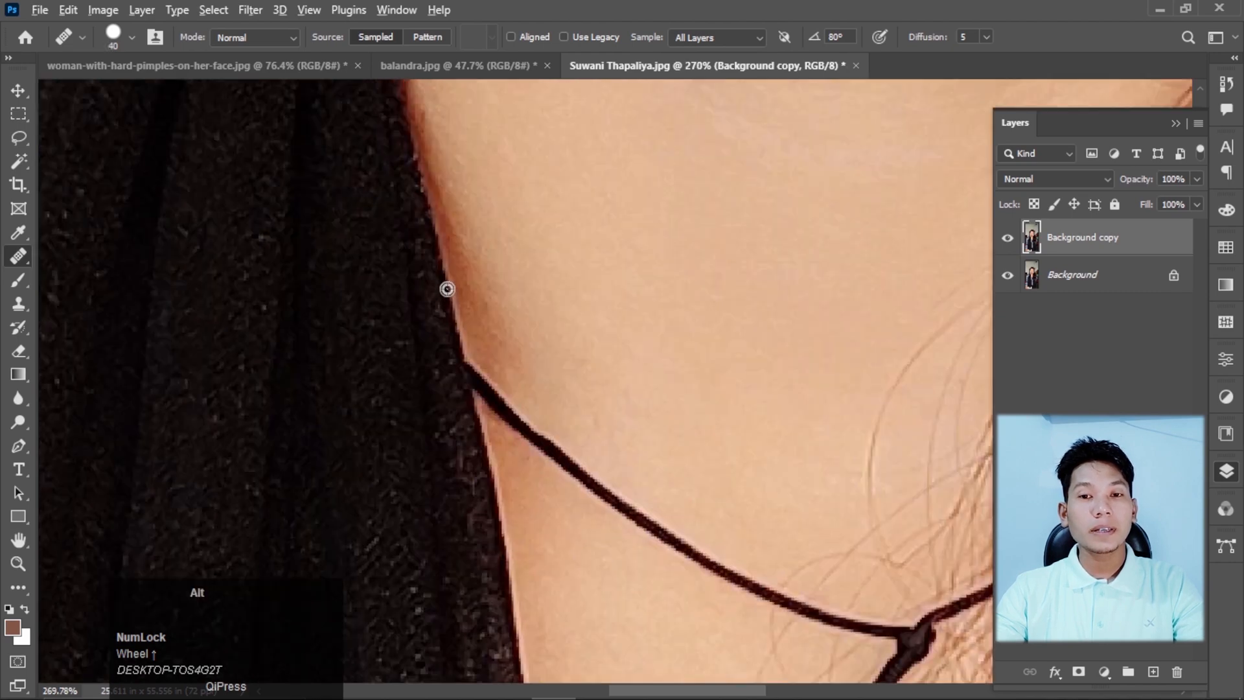
{"action": "left_click", "coordinate": [447, 289], "text": "alt"}
{"action": "left_click_drag", "start_coordinate": [509, 317], "coordinate": [526, 309]}
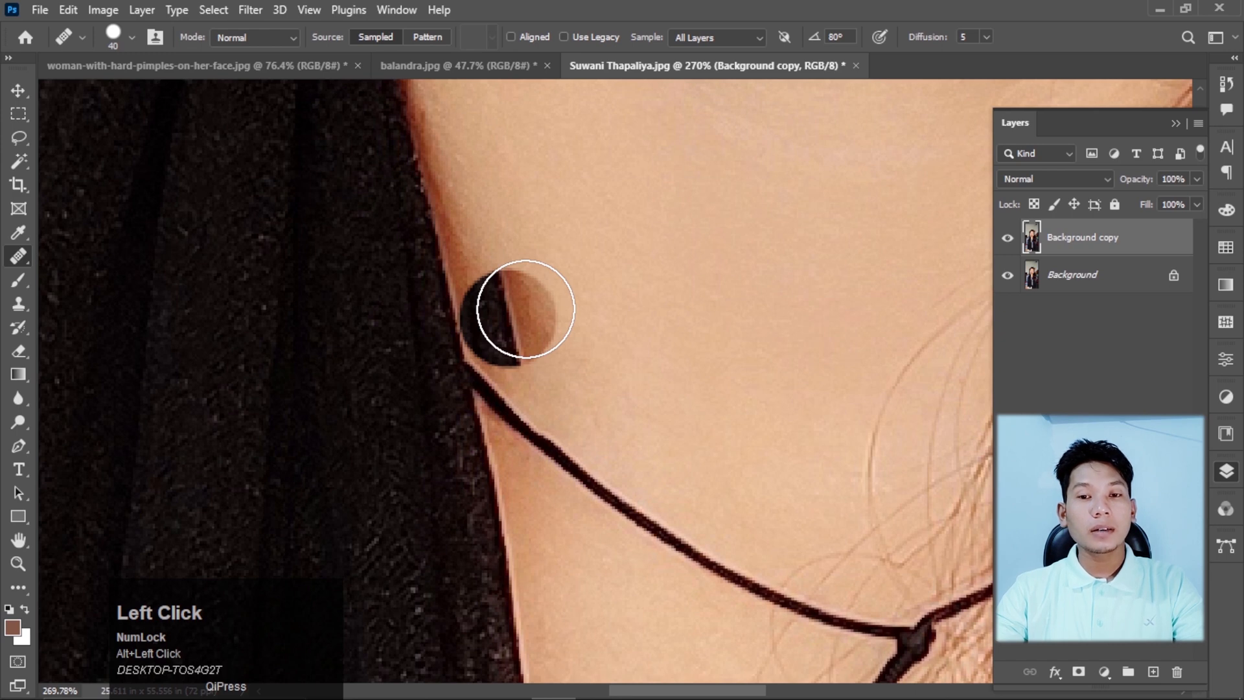
{"action": "left_click_drag", "start_coordinate": [525, 309], "coordinate": [471, 398]}
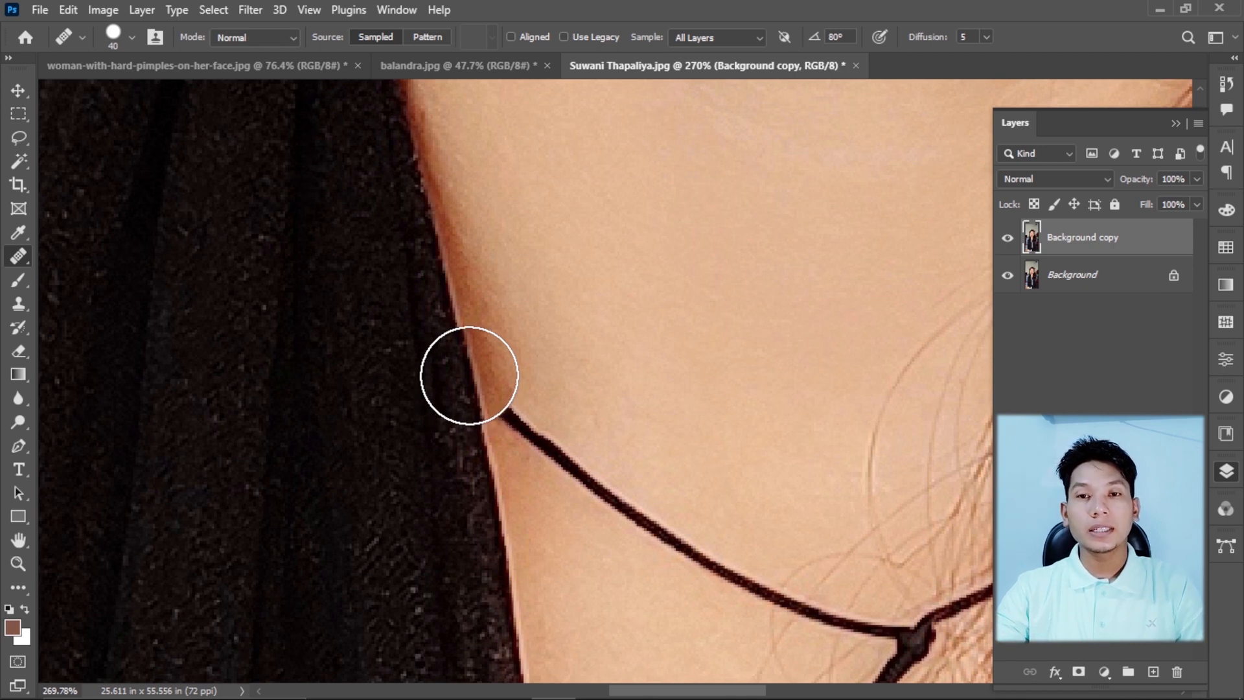
{"action": "left_click", "coordinate": [815, 521]}
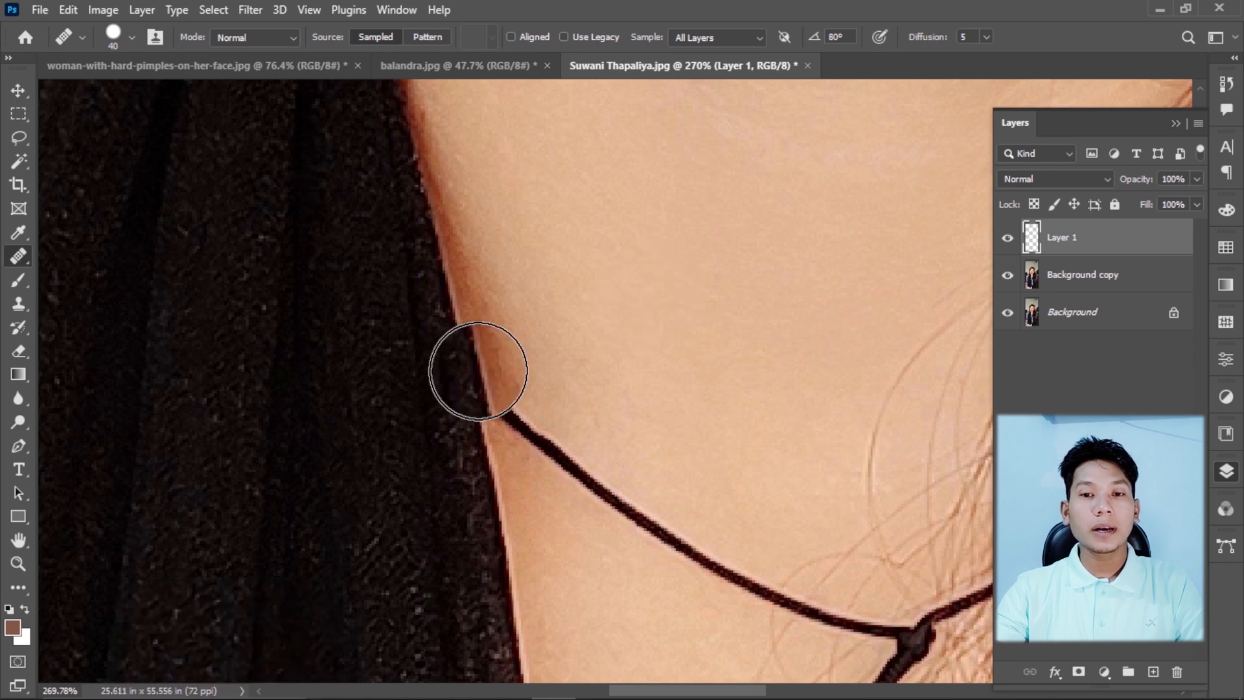
{"action": "left_click", "coordinate": [465, 347]}
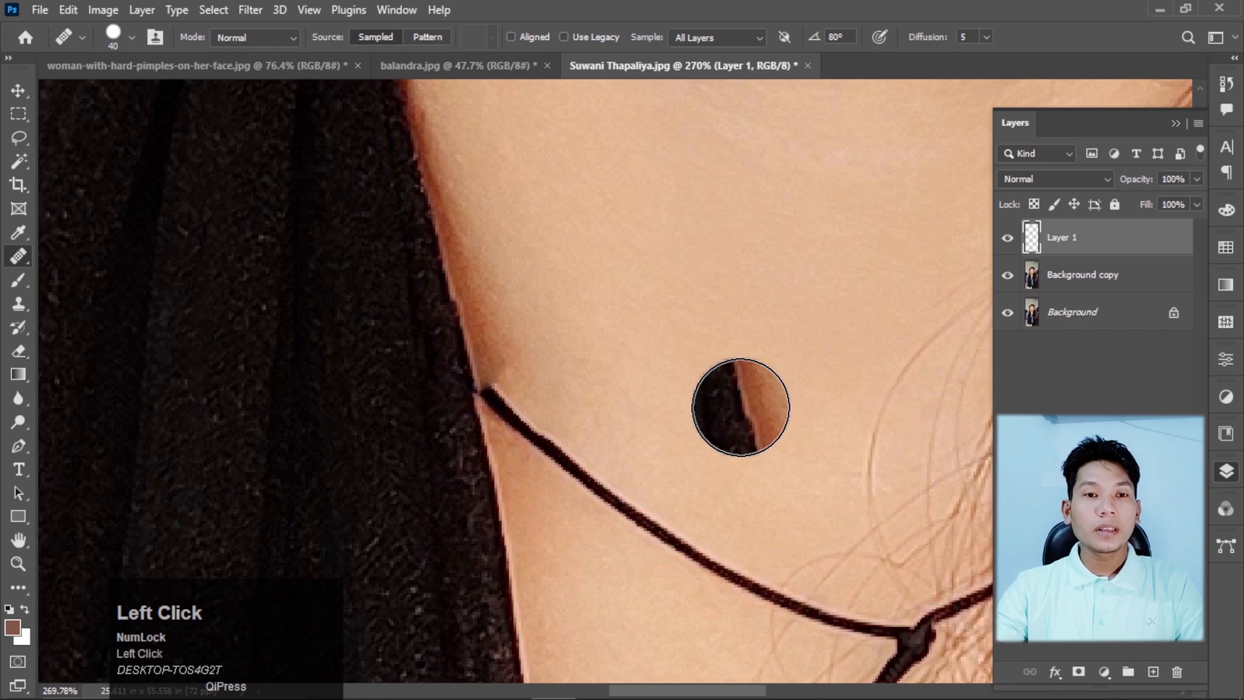
Step: Shift the healed patch on Layer 1 with Free Transform to line up with the scarf edge and merge it into Background copy
{"action": "left_click", "coordinate": [9, 94]}
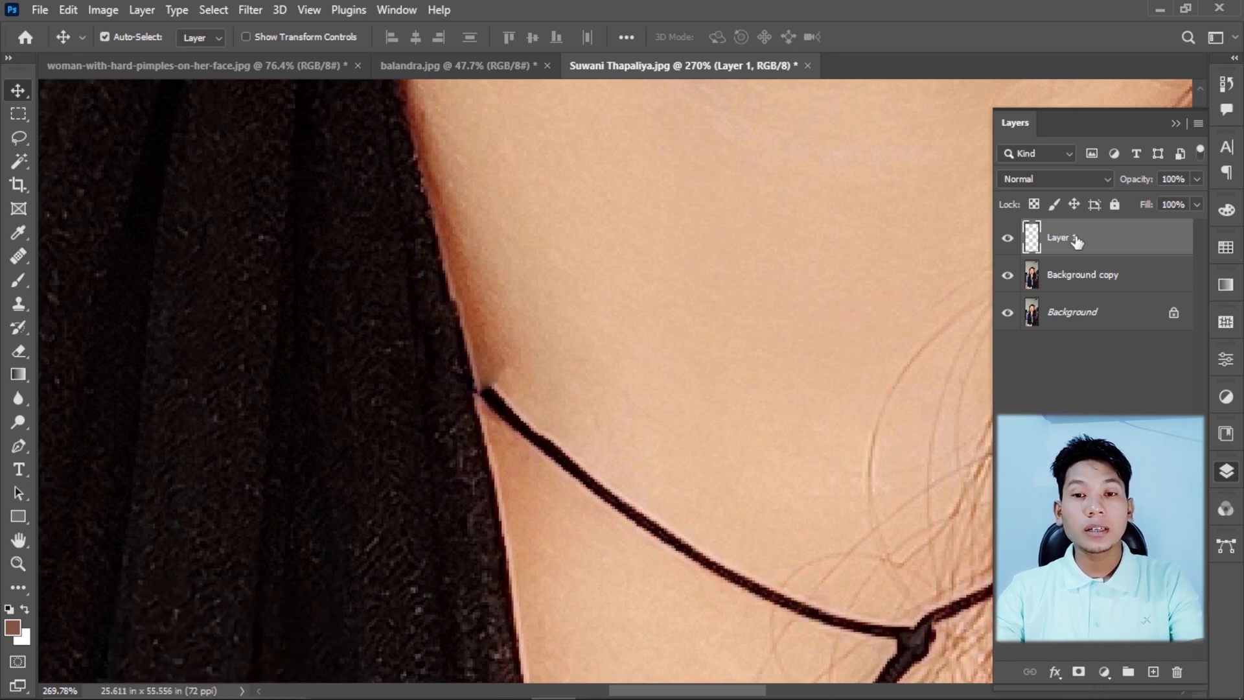
{"action": "key", "text": "ctrl+t"}
{"action": "left_click_drag", "start_coordinate": [485, 325], "coordinate": [477, 363]}
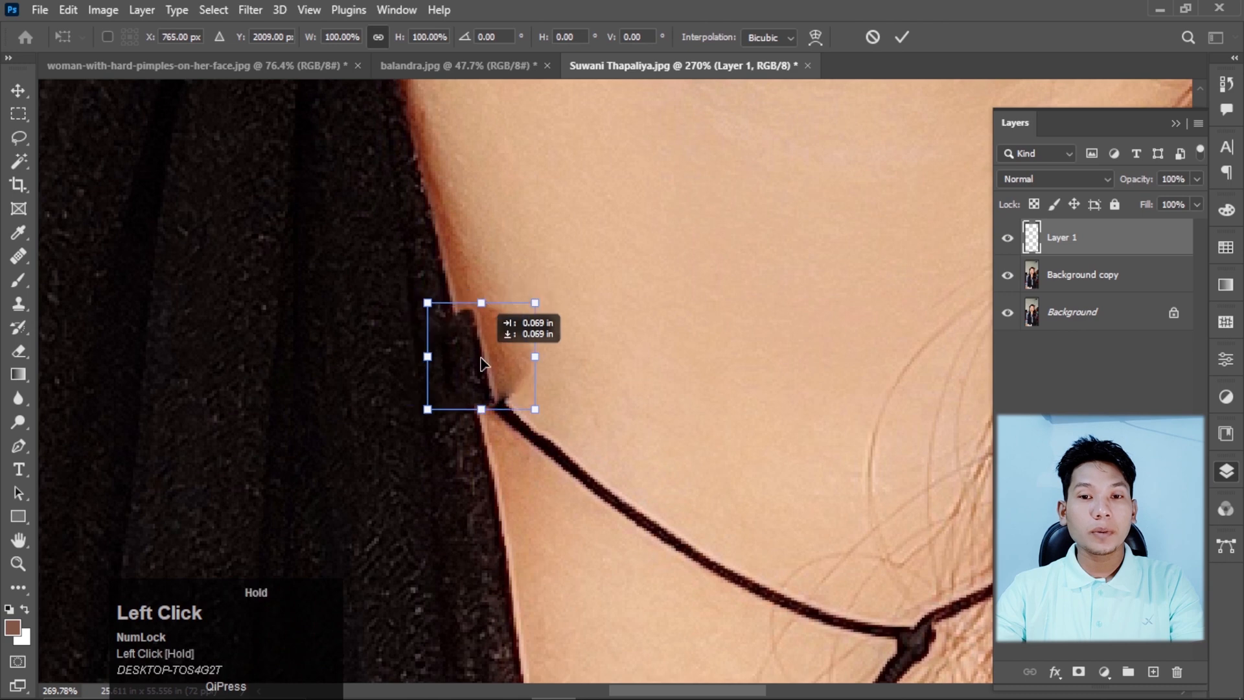
{"action": "scroll", "coordinate": [477, 363], "scroll_direction": "up", "scroll_amount": 2}
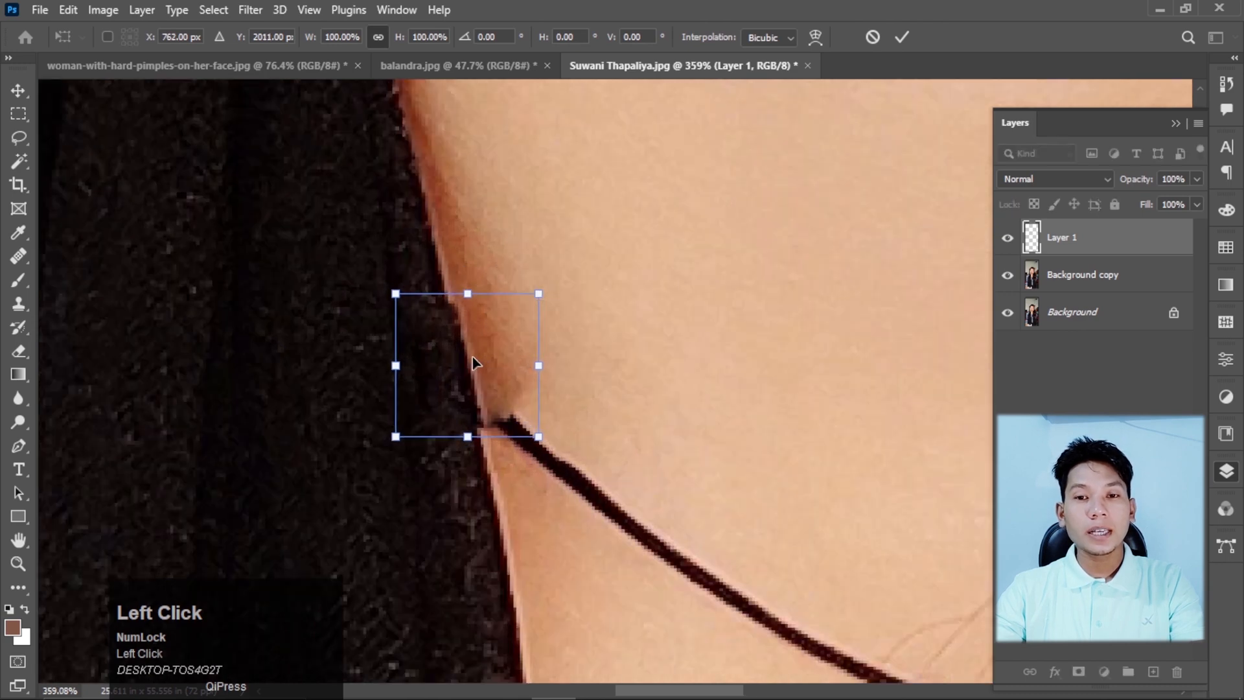
{"action": "left_click", "coordinate": [560, 271]}
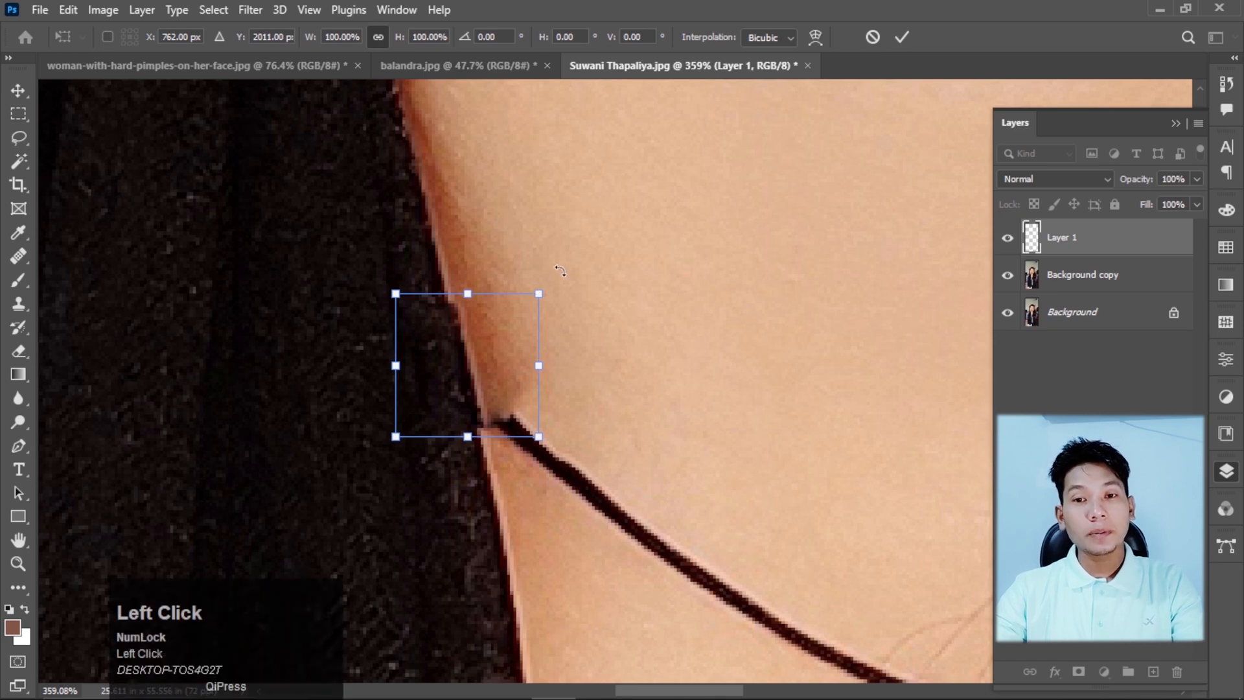
{"action": "left_click_drag", "start_coordinate": [561, 270], "coordinate": [571, 258]}
{"action": "left_click_drag", "start_coordinate": [495, 387], "coordinate": [494, 398]}
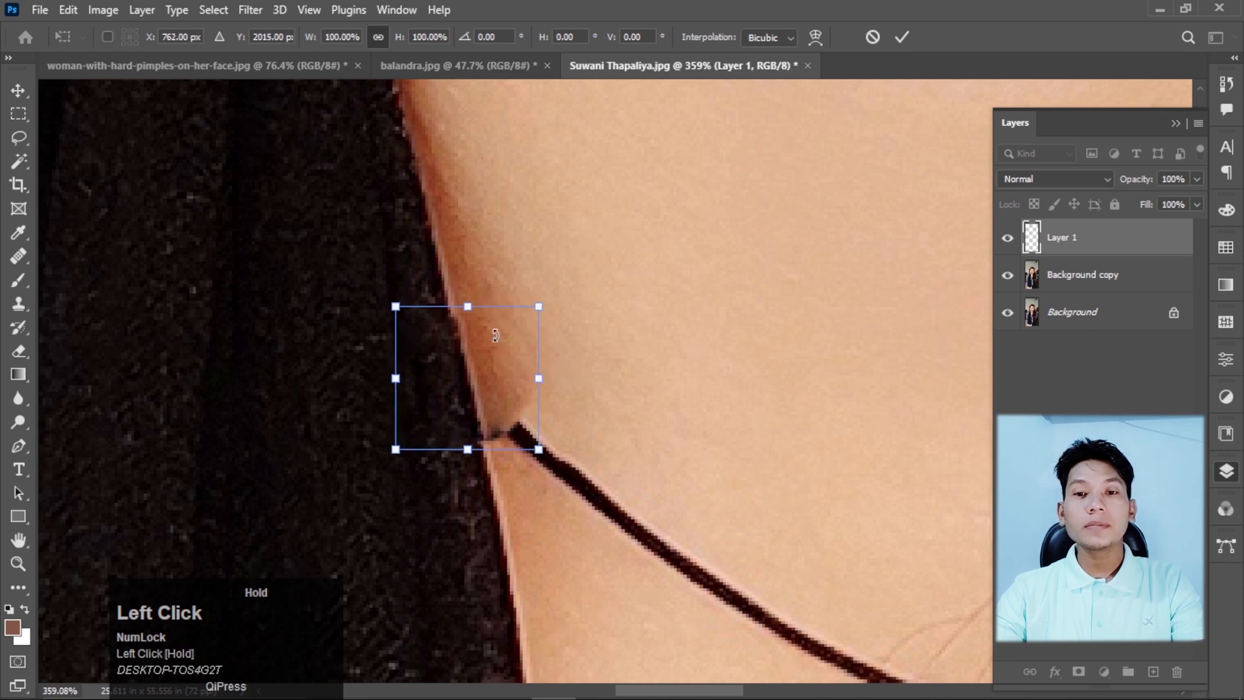
{"action": "left_click", "coordinate": [901, 36]}
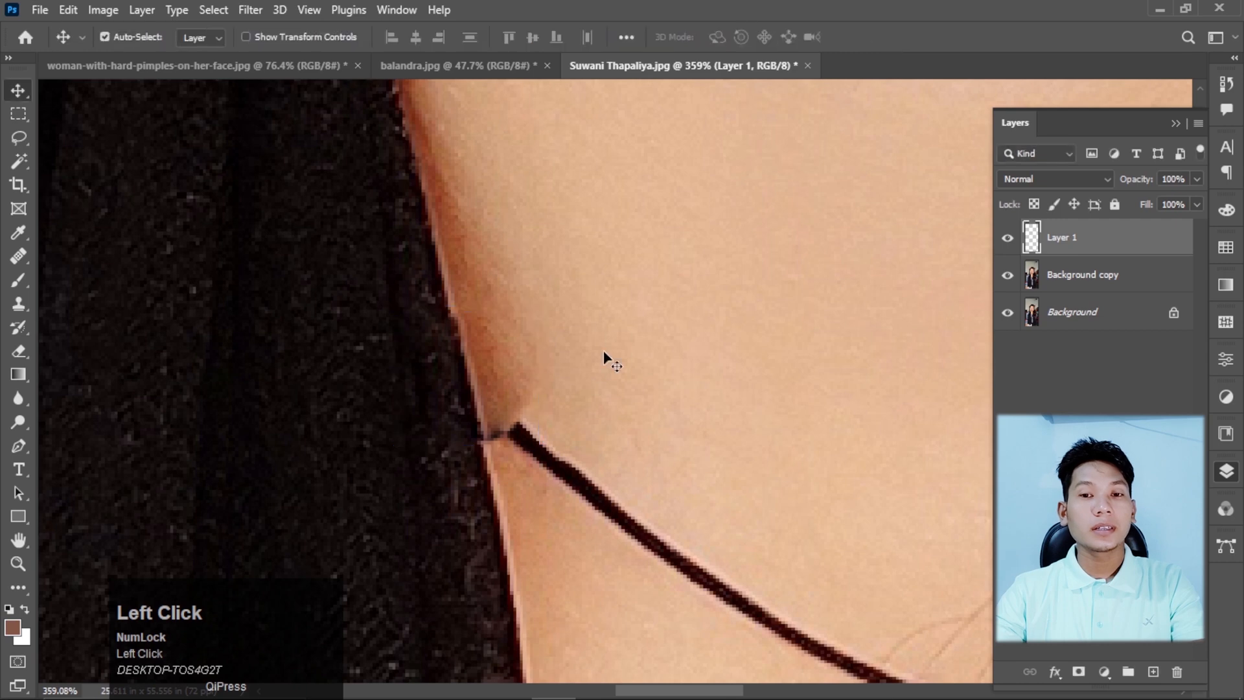
{"action": "scroll", "coordinate": [604, 350], "scroll_direction": "down", "scroll_amount": 1}
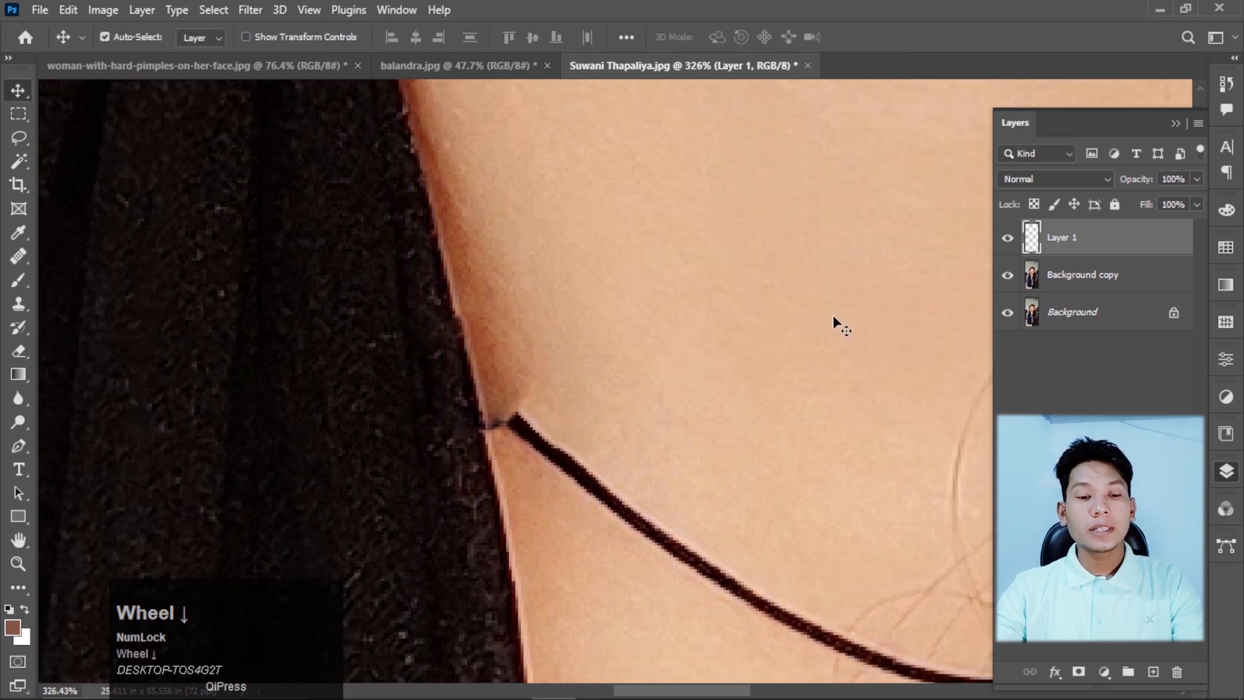
{"action": "key", "text": "ctrl+e"}
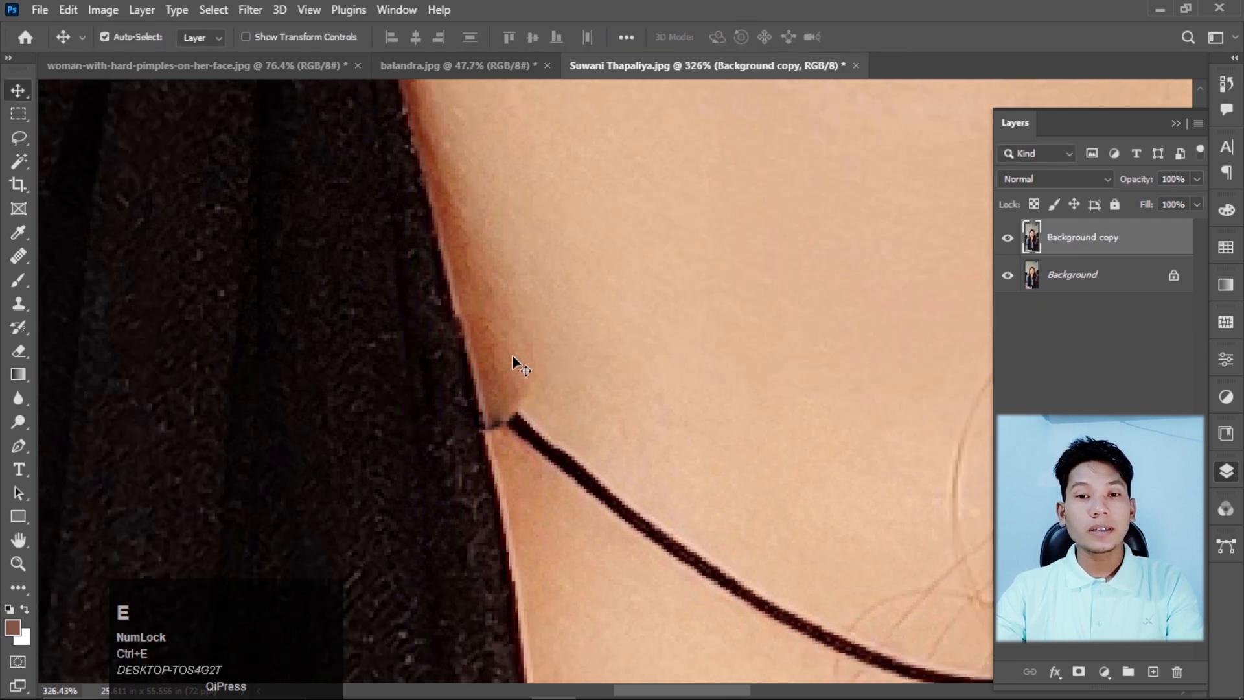
Step: Remove the necklace strand between the scarf edge and the knot with the Spot Healing Brush at size 30
{"action": "scroll", "coordinate": [242, 328], "scroll_direction": "up", "scroll_amount": 1}
{"action": "scroll", "coordinate": [128, 305], "scroll_direction": "down", "scroll_amount": 1}
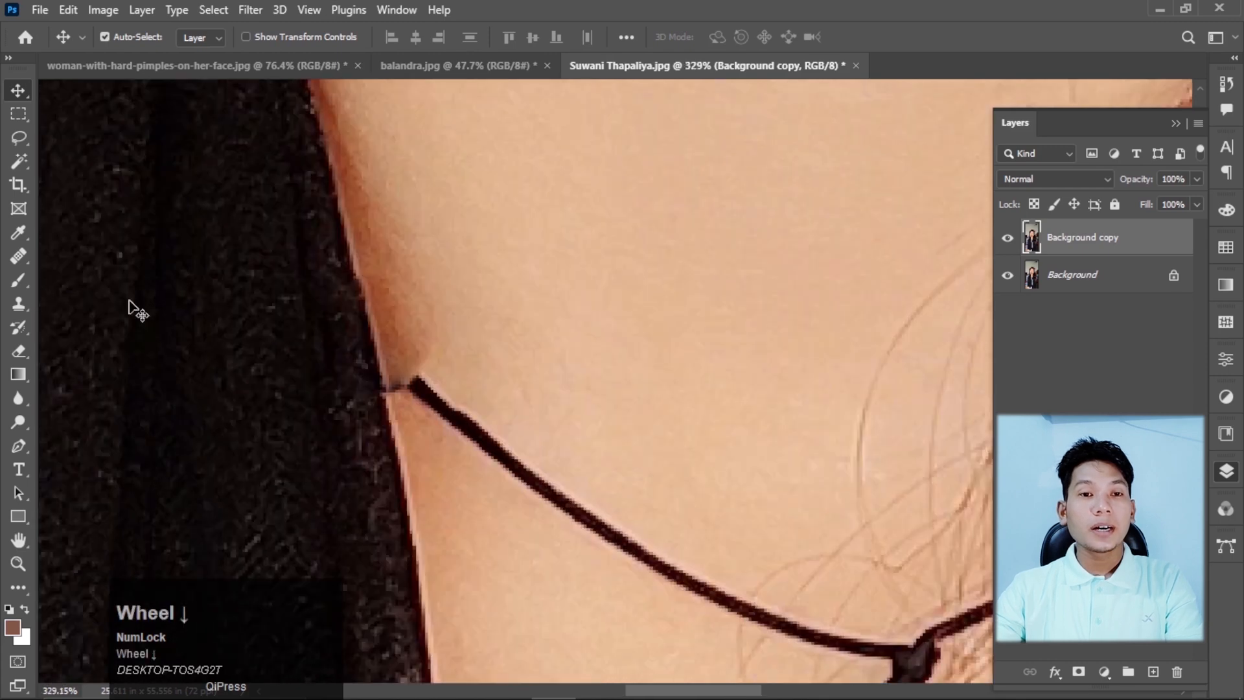
{"action": "left_click", "coordinate": [27, 259]}
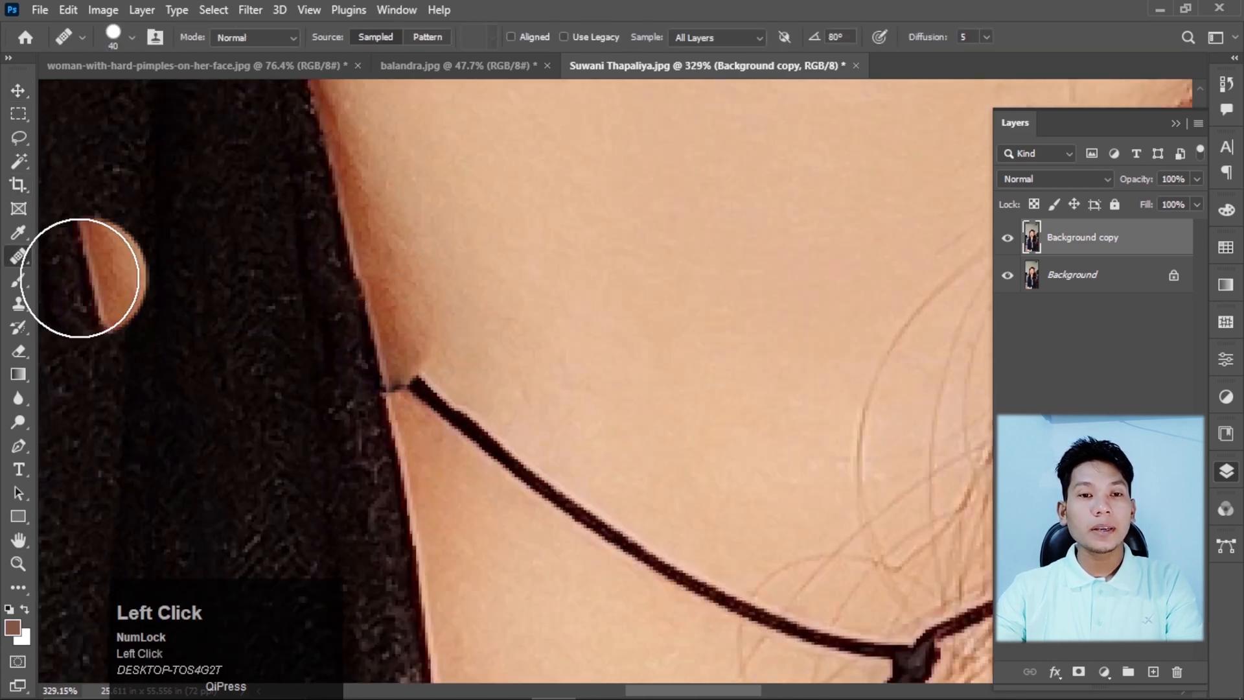
{"action": "right_click", "coordinate": [18, 256]}
{"action": "left_click", "coordinate": [84, 254]}
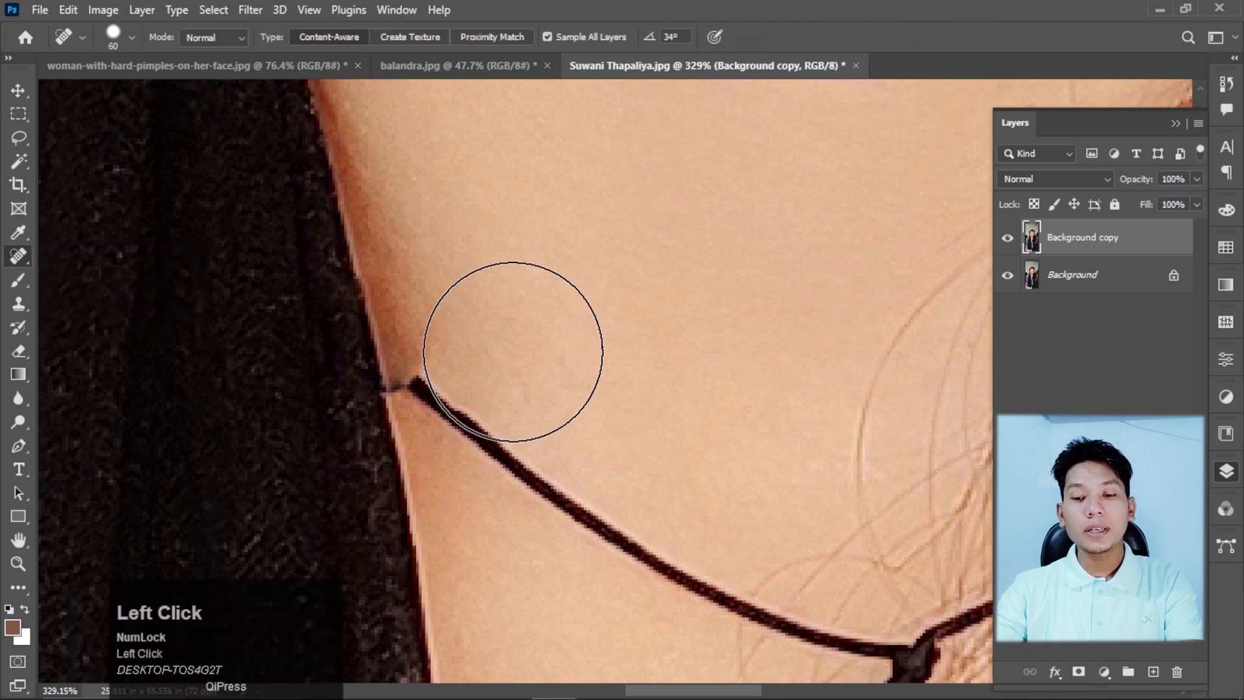
{"action": "key", "text": "bracketleft"}
{"action": "key", "text": "bracketleft"}
{"action": "scroll", "coordinate": [389, 369], "scroll_direction": "up", "scroll_amount": 2}
{"action": "key", "text": "bracketleft"}
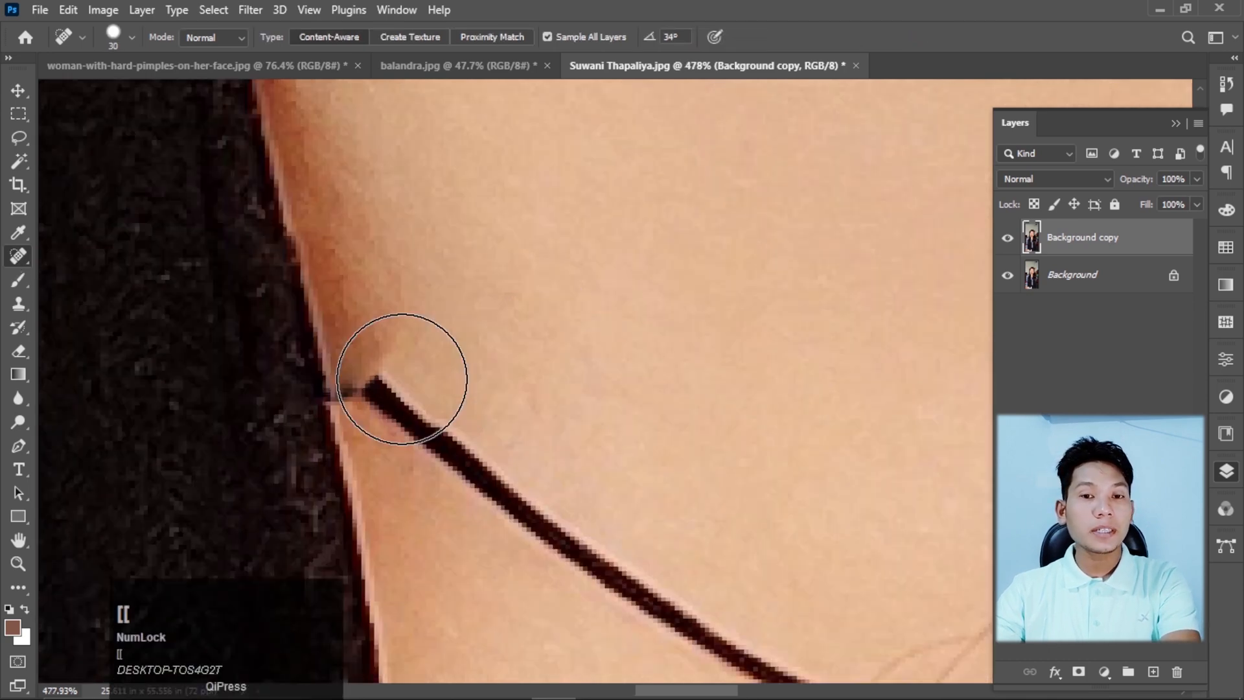
{"action": "left_click_drag", "start_coordinate": [389, 366], "coordinate": [541, 509]}
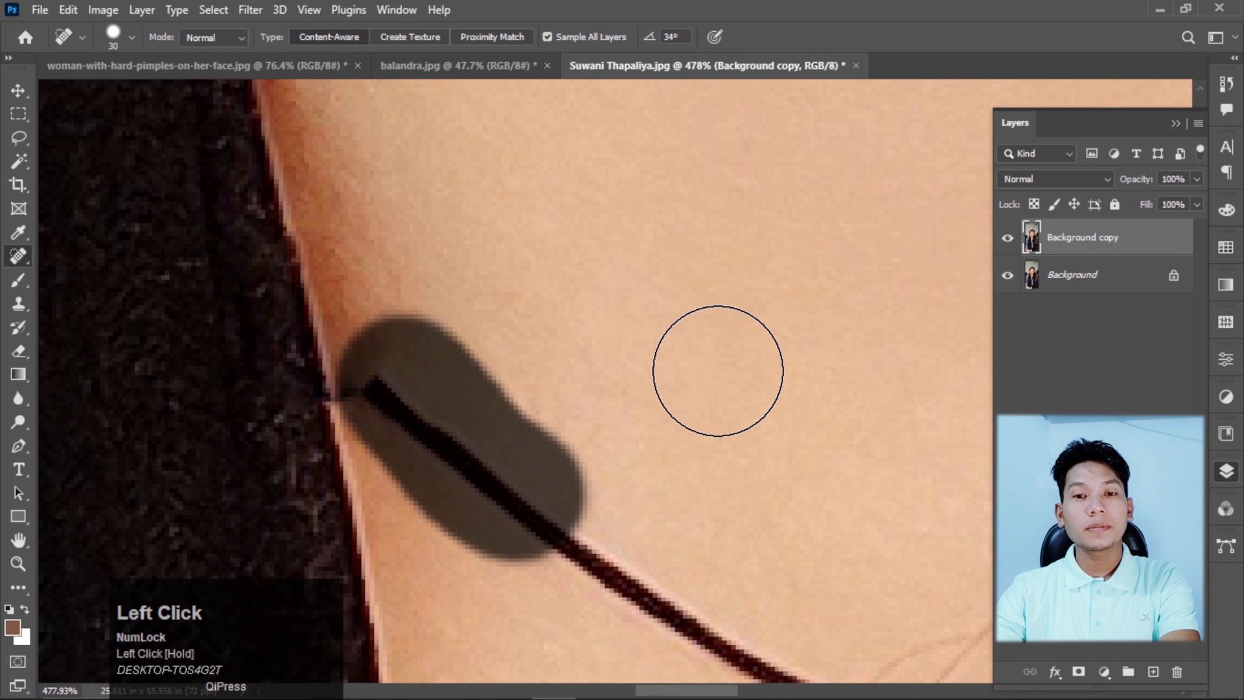
{"action": "scroll", "coordinate": [342, 309], "scroll_direction": "down", "scroll_amount": 2}
{"action": "scroll", "coordinate": [342, 309], "scroll_direction": "down", "scroll_amount": 1}
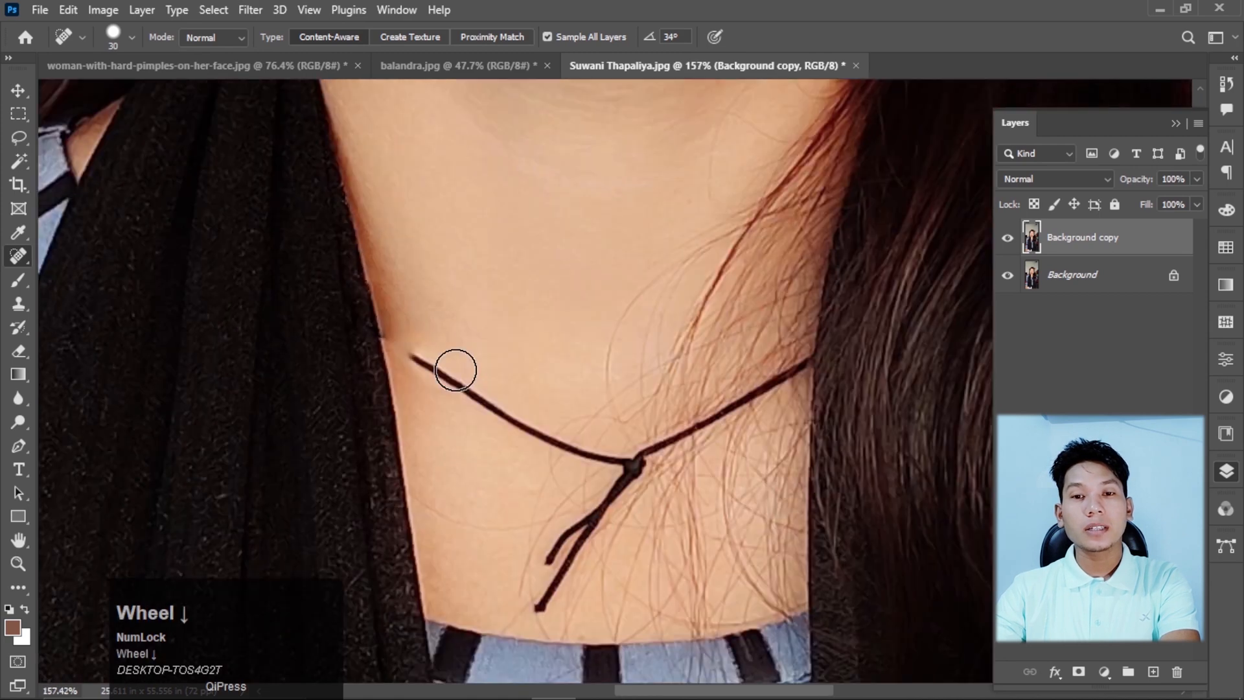
{"action": "left_click_drag", "start_coordinate": [422, 357], "coordinate": [571, 441]}
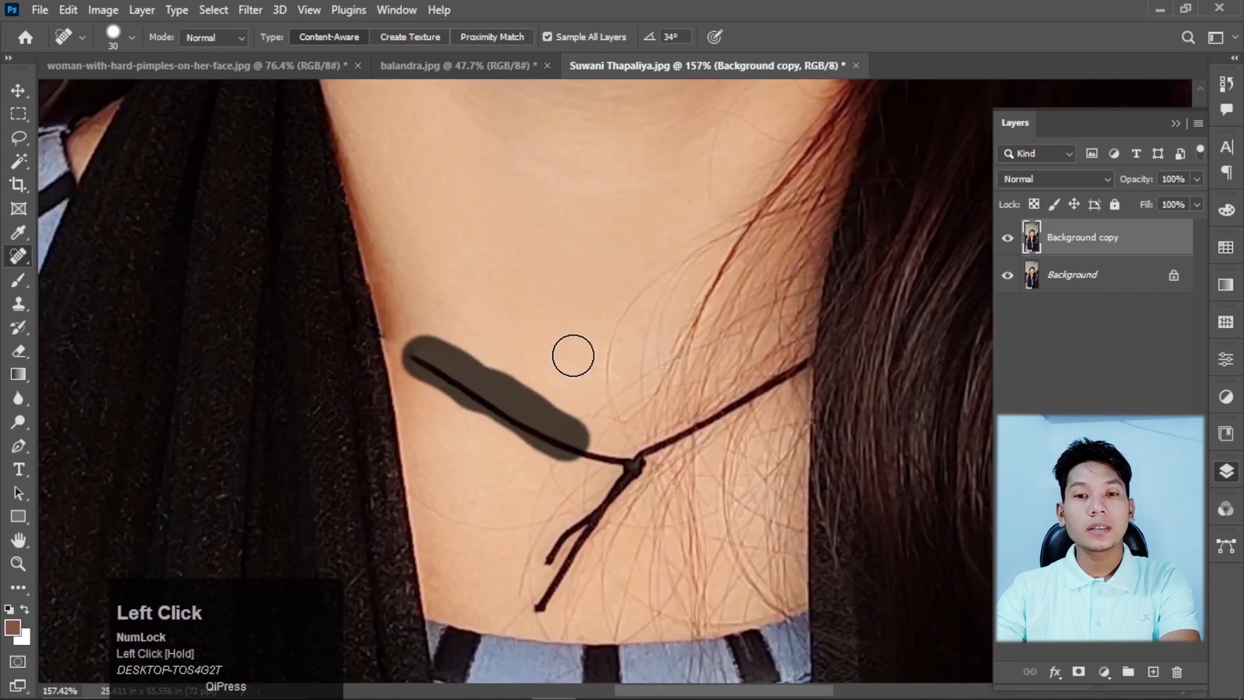
Step: Sample the clean scarf edge with the Healing Brush and paint over the notch where the necklace met the scarf
{"action": "scroll", "coordinate": [412, 351], "scroll_direction": "up", "scroll_amount": 1}
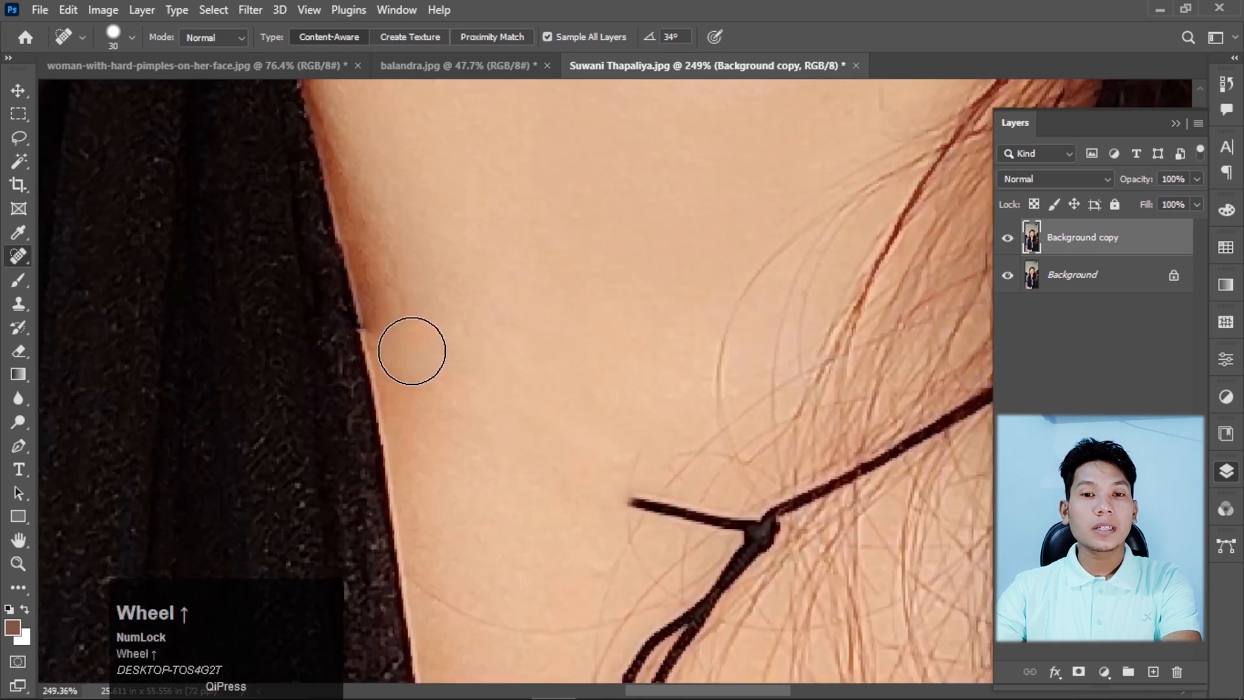
{"action": "scroll", "coordinate": [412, 350], "scroll_direction": "up", "scroll_amount": 1}
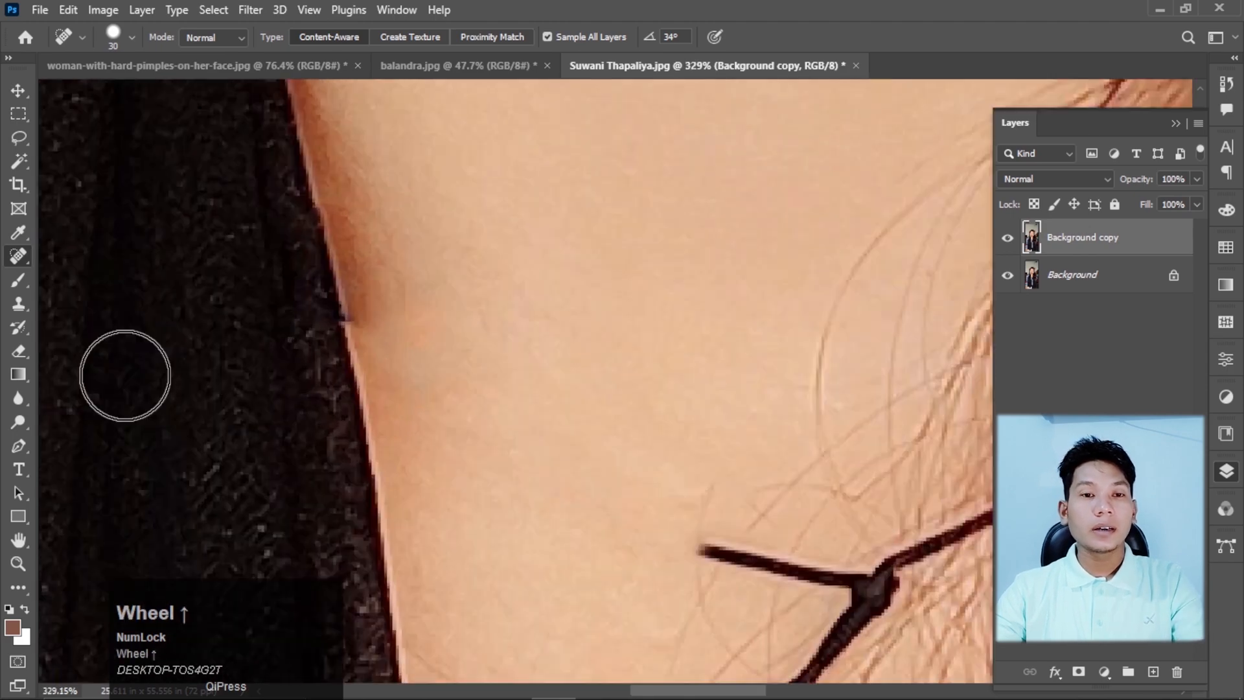
{"action": "right_click", "coordinate": [19, 258]}
{"action": "left_click", "coordinate": [114, 279]}
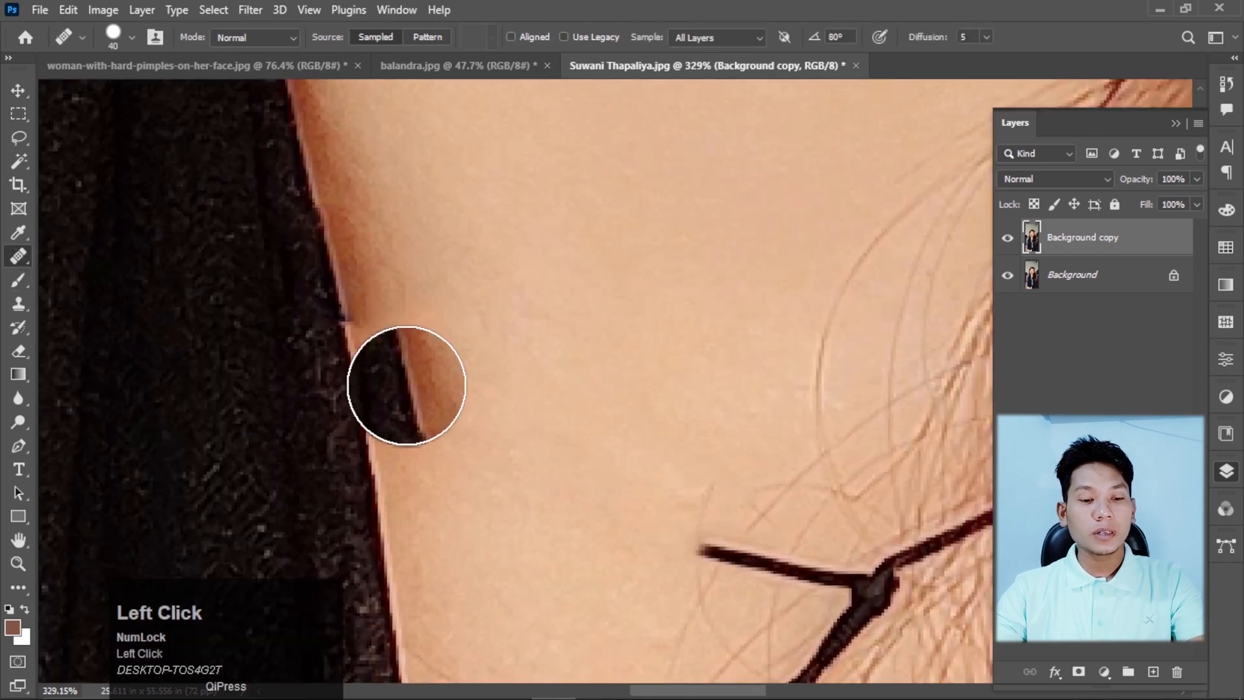
{"action": "key", "text": "alt"}
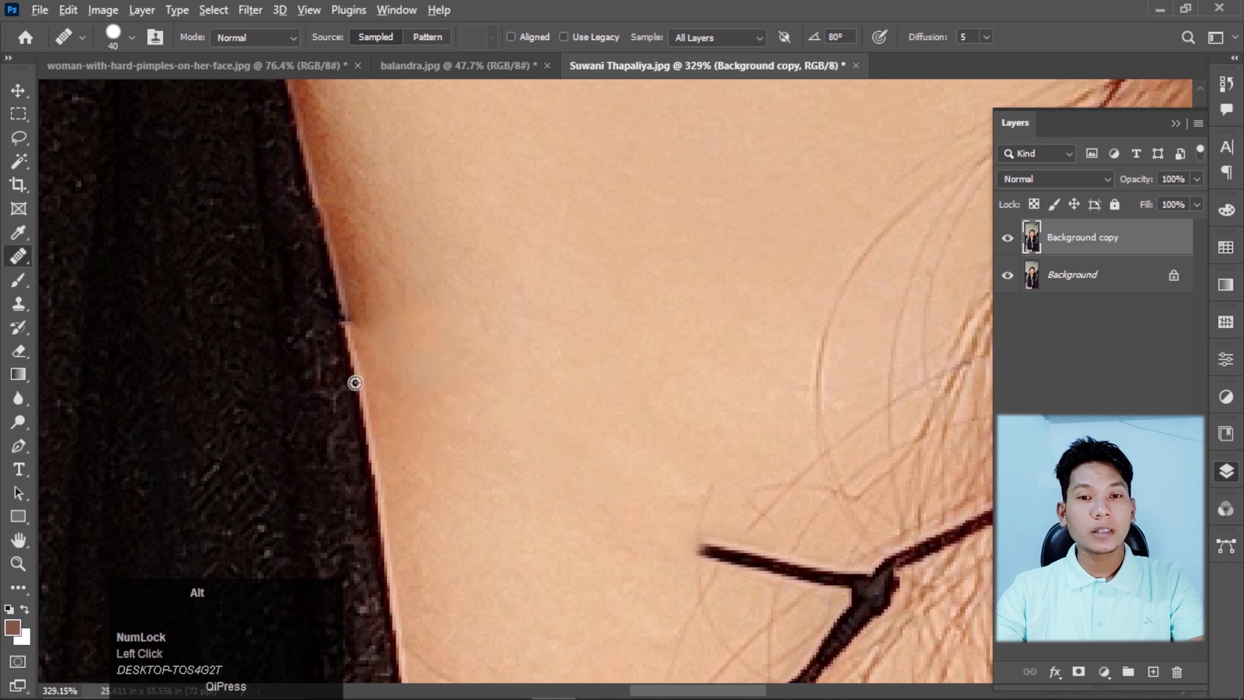
{"action": "left_click", "coordinate": [355, 382], "text": "alt"}
{"action": "left_click", "coordinate": [350, 339]}
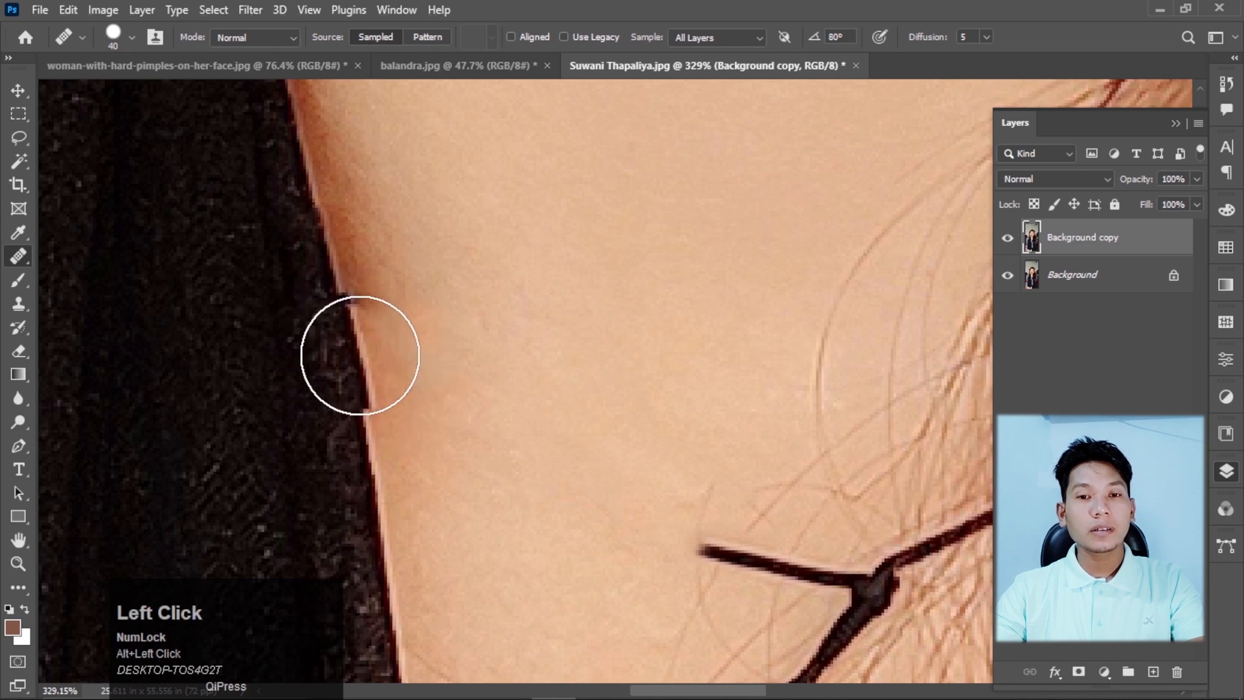
{"action": "key", "text": "alt"}
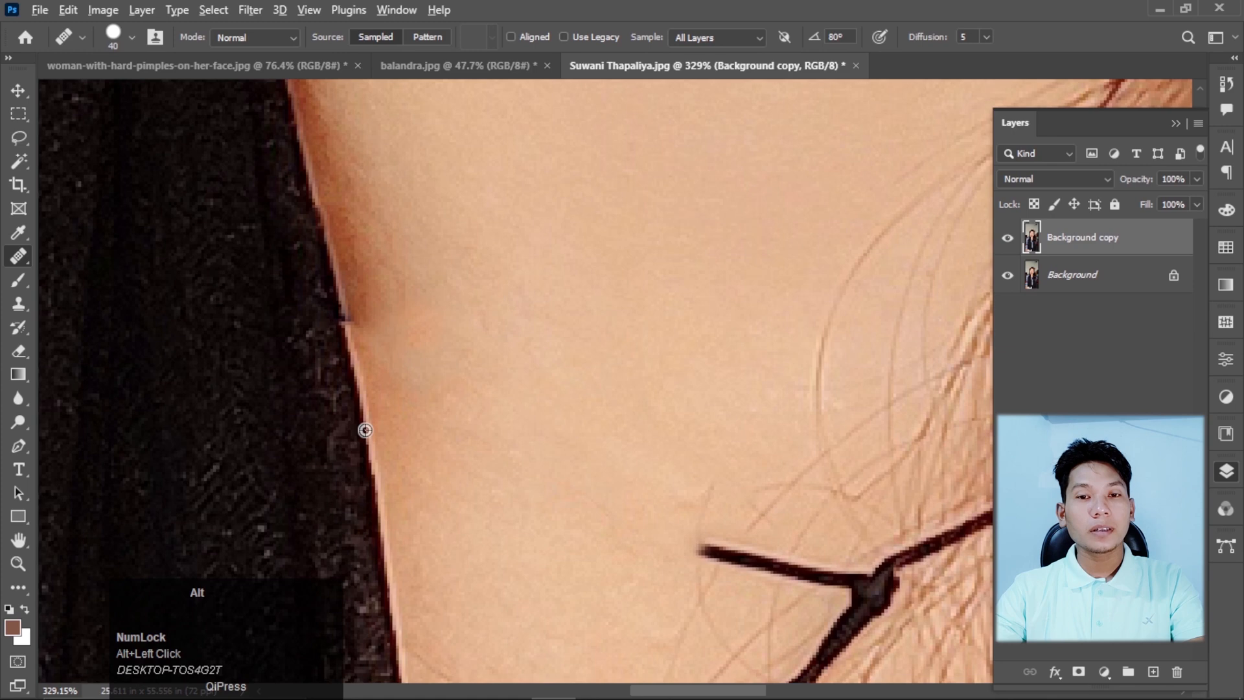
{"action": "left_click", "coordinate": [350, 344]}
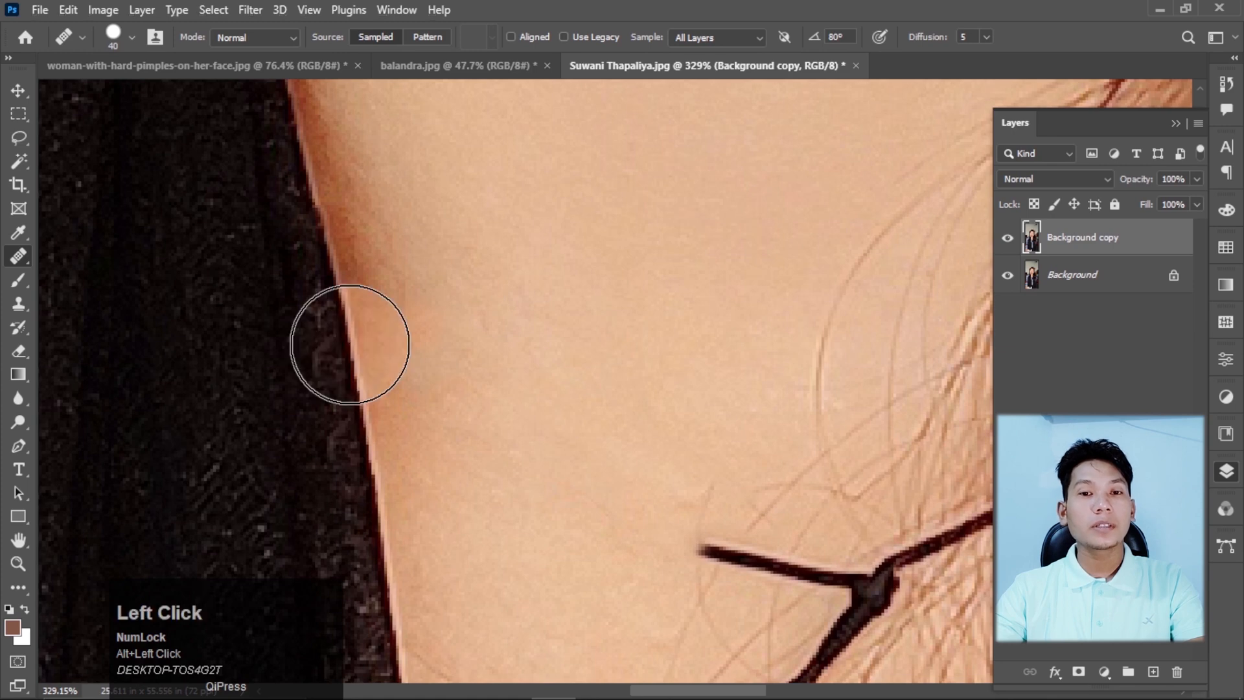
Step: Remove the necklace's knot, hanging ends and the remaining strand up to the hair with the Spot Healing Brush
{"action": "scroll", "coordinate": [549, 334], "scroll_direction": "down", "scroll_amount": 4}
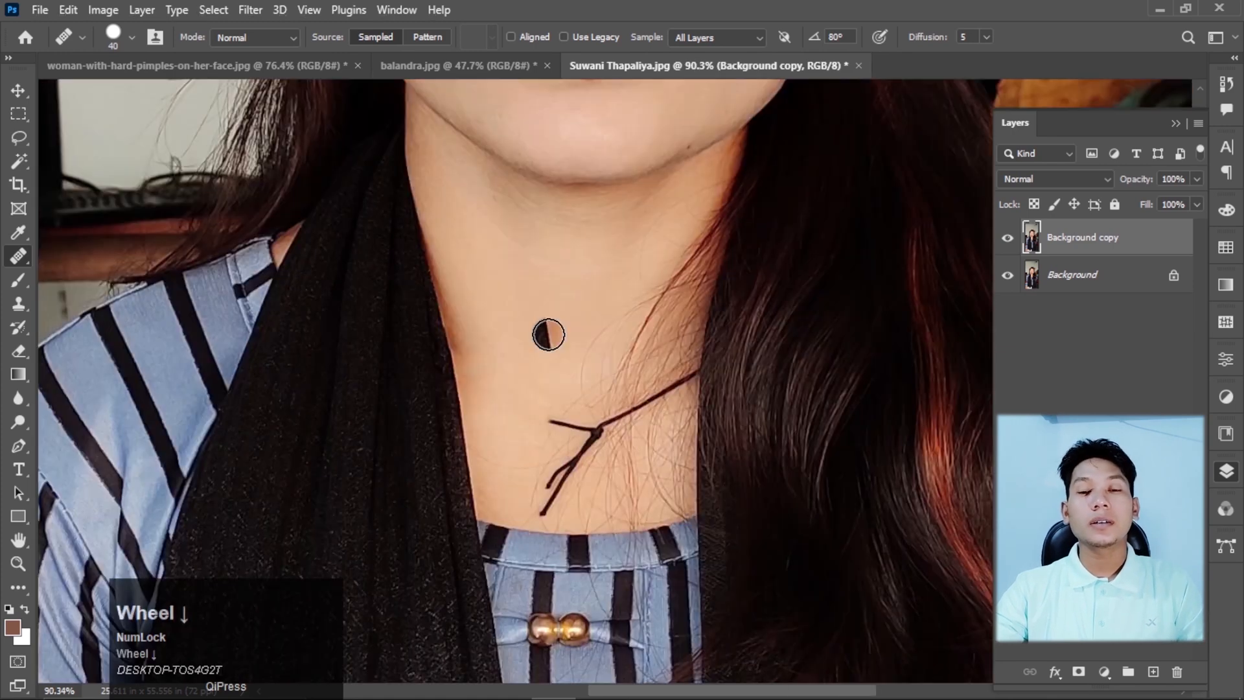
{"action": "scroll", "coordinate": [549, 334], "scroll_direction": "down", "scroll_amount": 2}
{"action": "scroll", "coordinate": [566, 411], "scroll_direction": "up", "scroll_amount": 2}
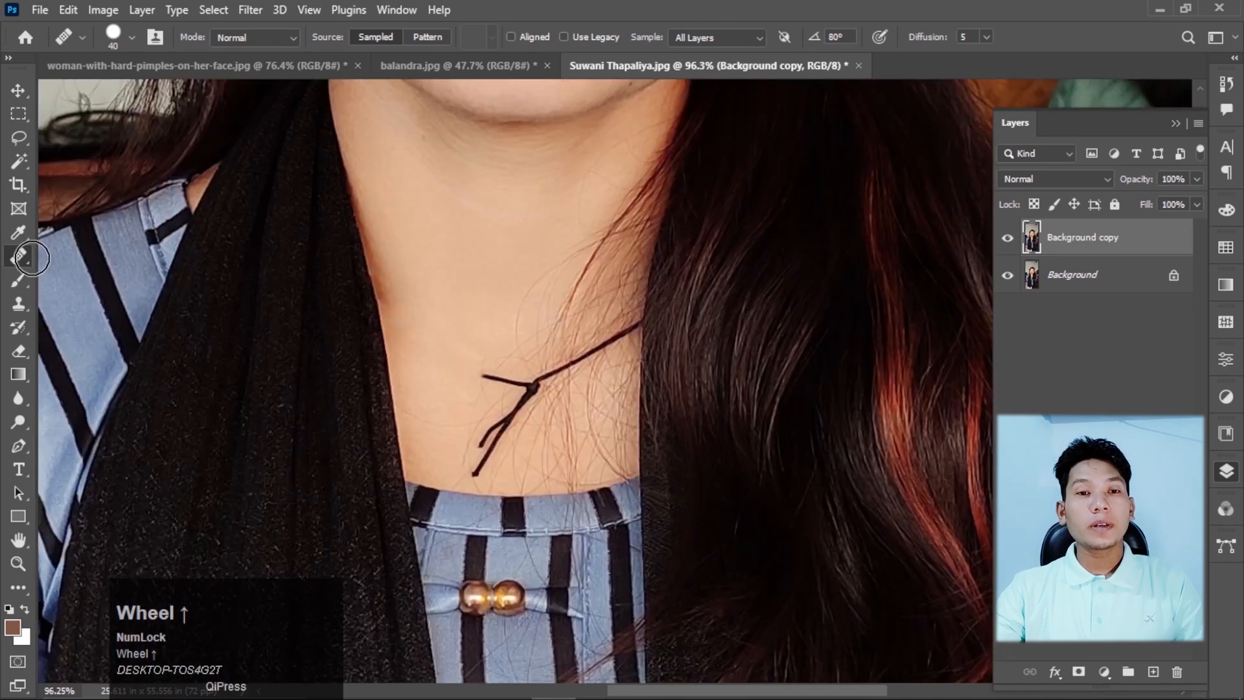
{"action": "right_click", "coordinate": [20, 256]}
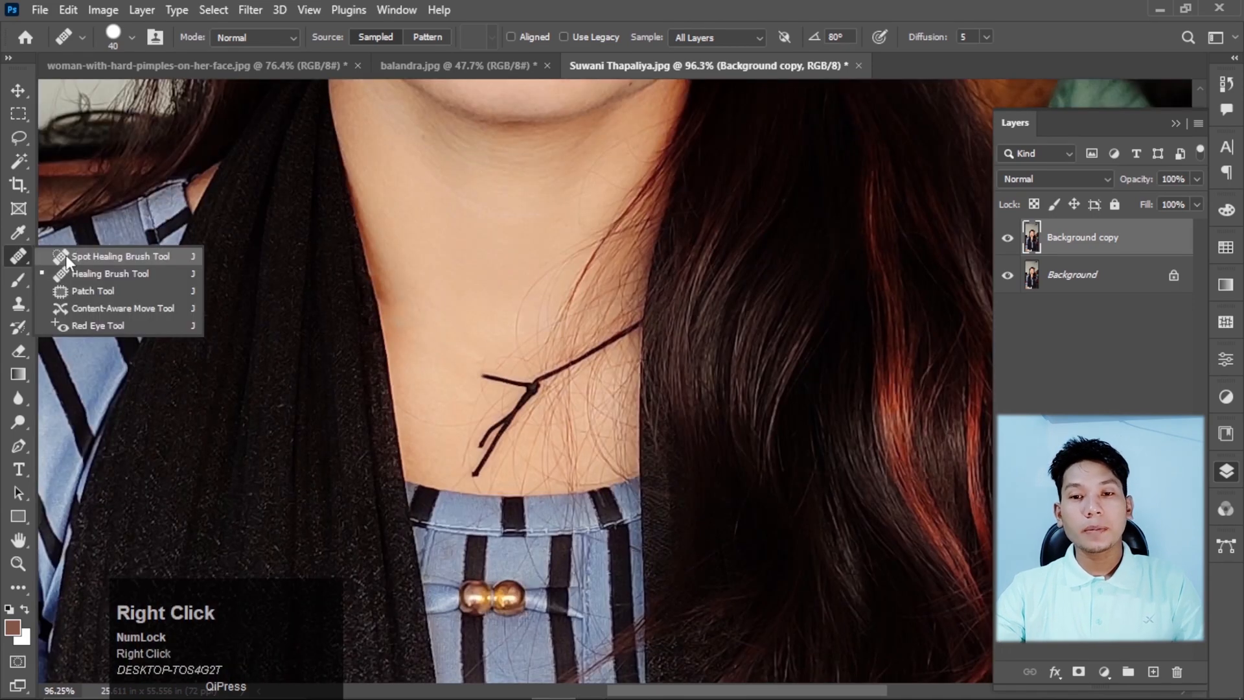
{"action": "left_click", "coordinate": [65, 255]}
{"action": "scroll", "coordinate": [502, 448], "scroll_direction": "up", "scroll_amount": 1}
{"action": "mouse_move", "coordinate": [468, 477]}
{"action": "left_mouse_down"}
{"action": "mouse_move", "coordinate": [539, 366]}
{"action": "mouse_move", "coordinate": [684, 280]}
{"action": "left_mouse_up"}
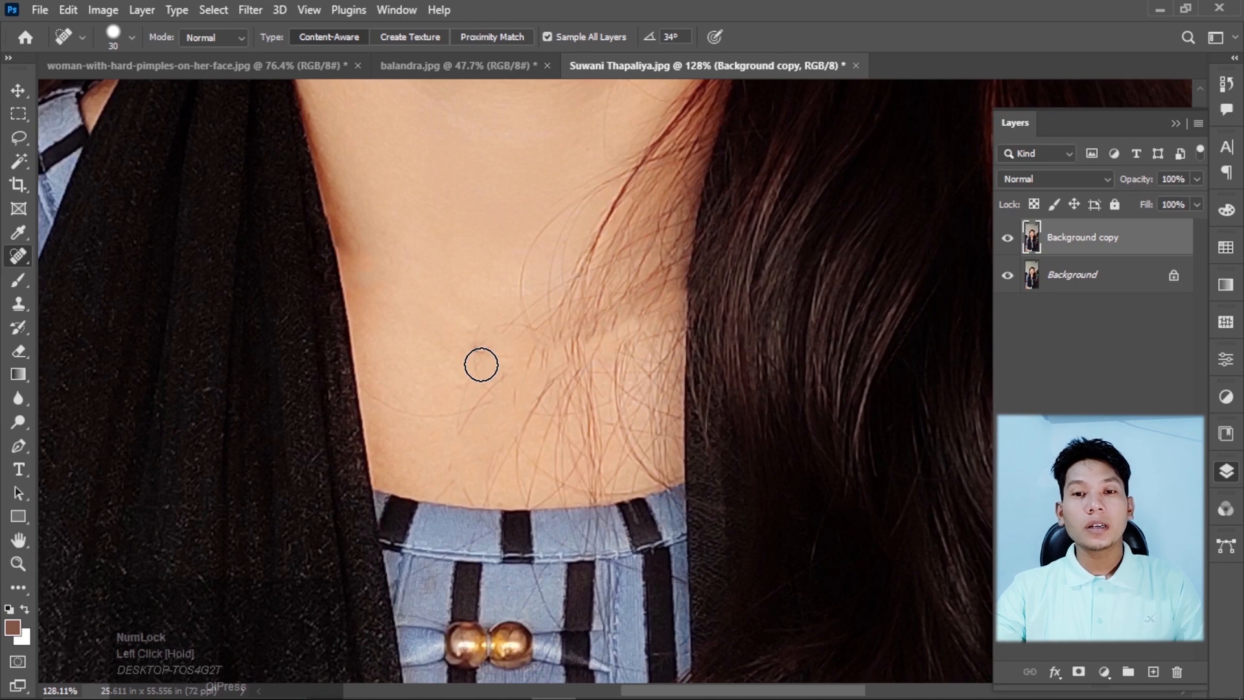
Step: Sample nearby skin with fine hairs using the Healing Brush and retouch the smudged areas where the necklace was removed
{"action": "scroll", "coordinate": [569, 383], "scroll_direction": "down", "scroll_amount": 1}
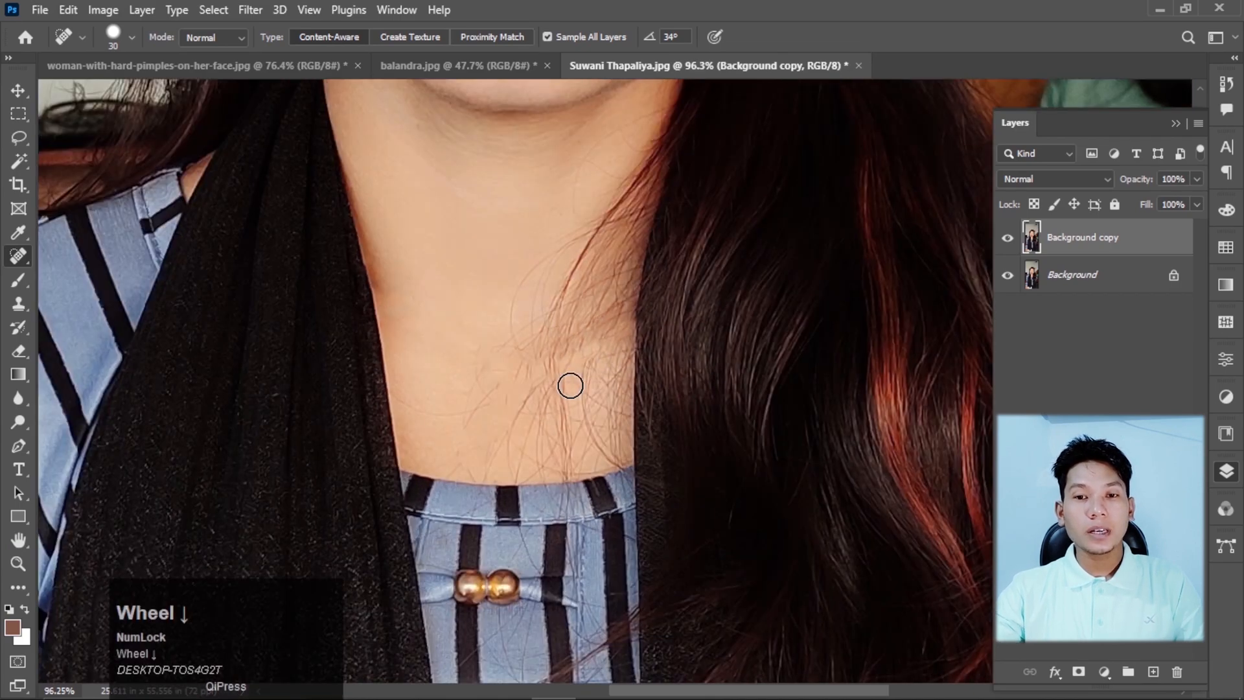
{"action": "scroll", "coordinate": [570, 386], "scroll_direction": "up", "scroll_amount": 2}
{"action": "right_click", "coordinate": [18, 256]}
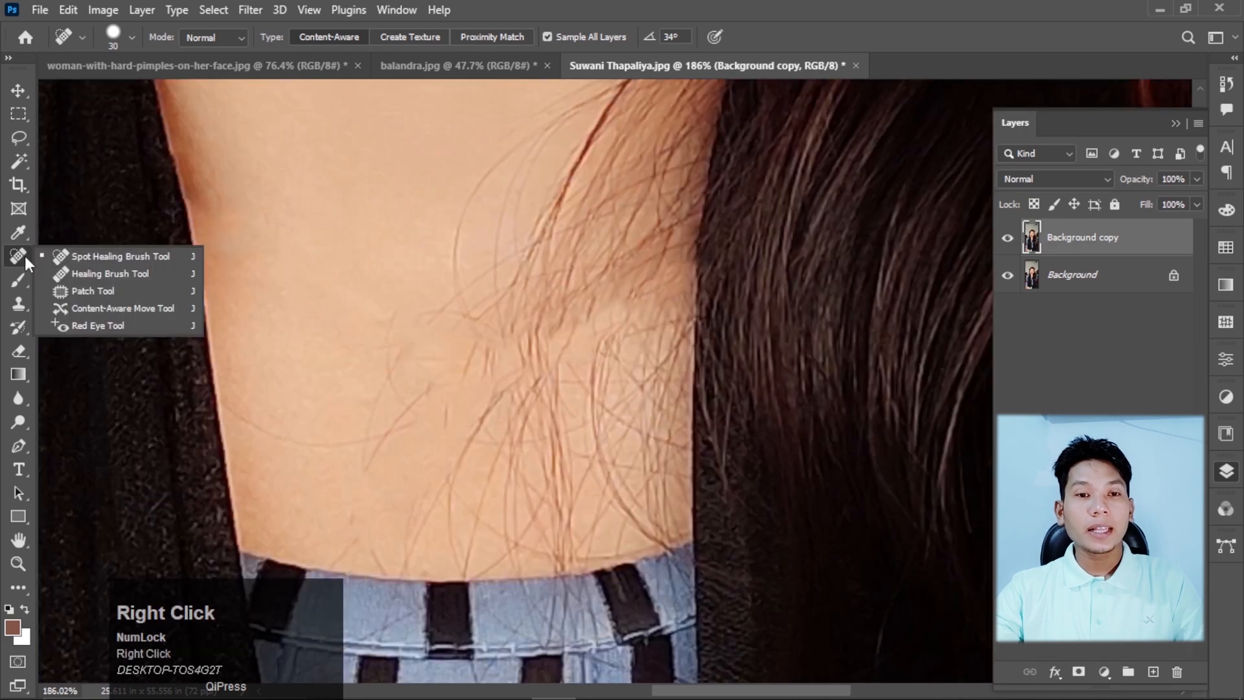
{"action": "left_click", "coordinate": [110, 274]}
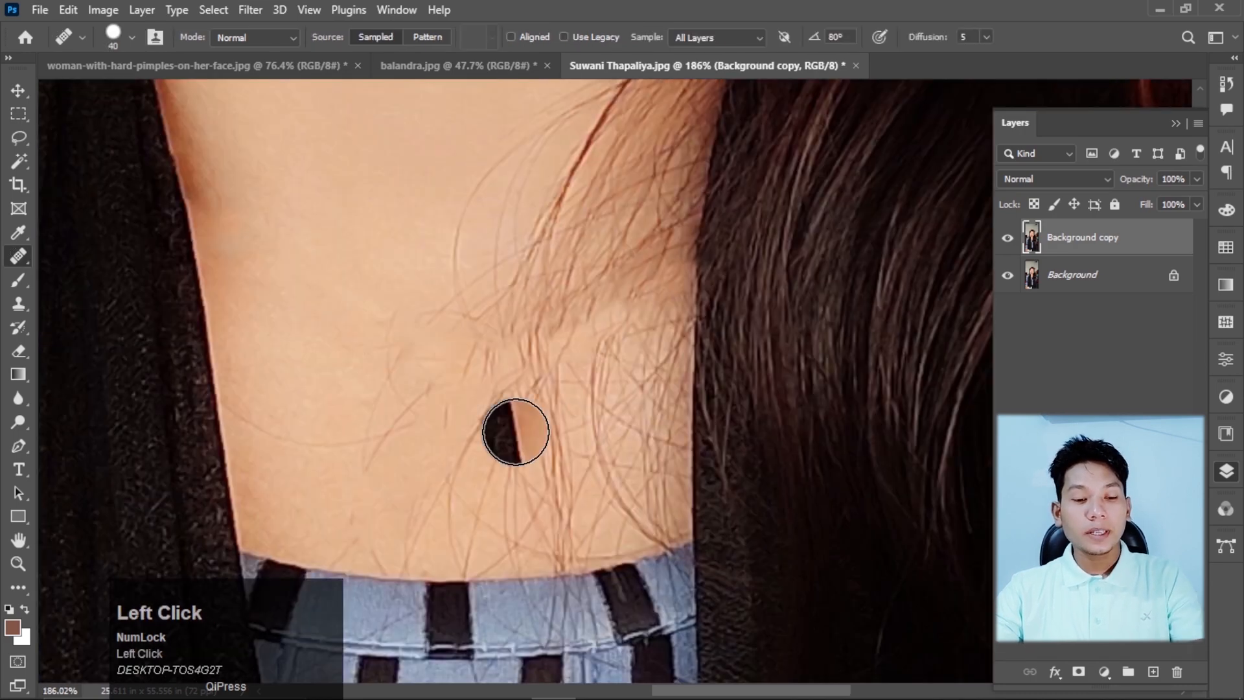
{"action": "key", "text": "alt"}
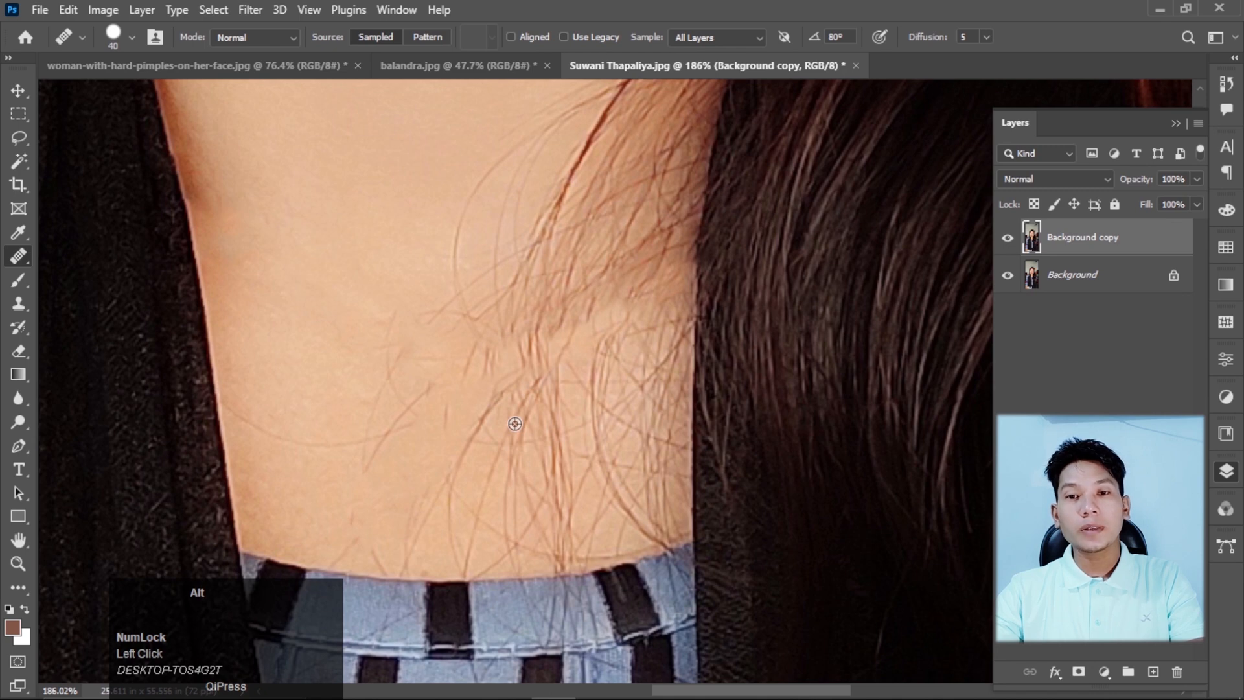
{"action": "left_click", "coordinate": [515, 424], "text": "alt"}
{"action": "left_click", "coordinate": [591, 342]}
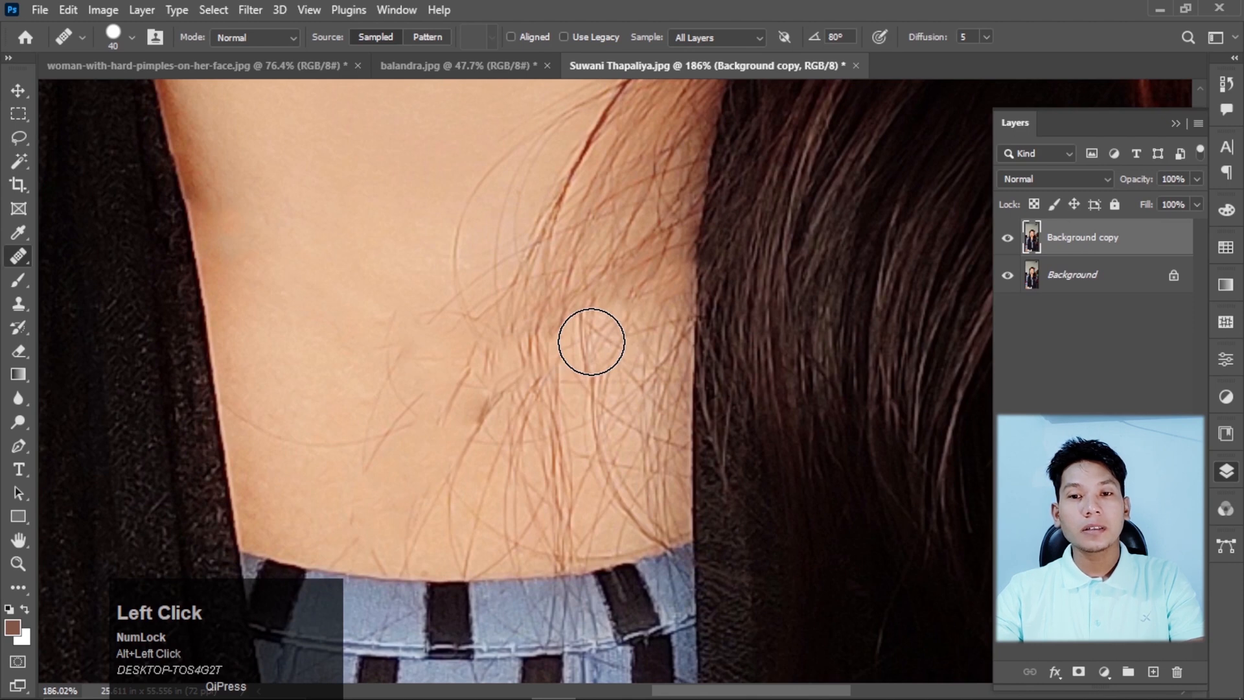
{"action": "left_click", "coordinate": [725, 490]}
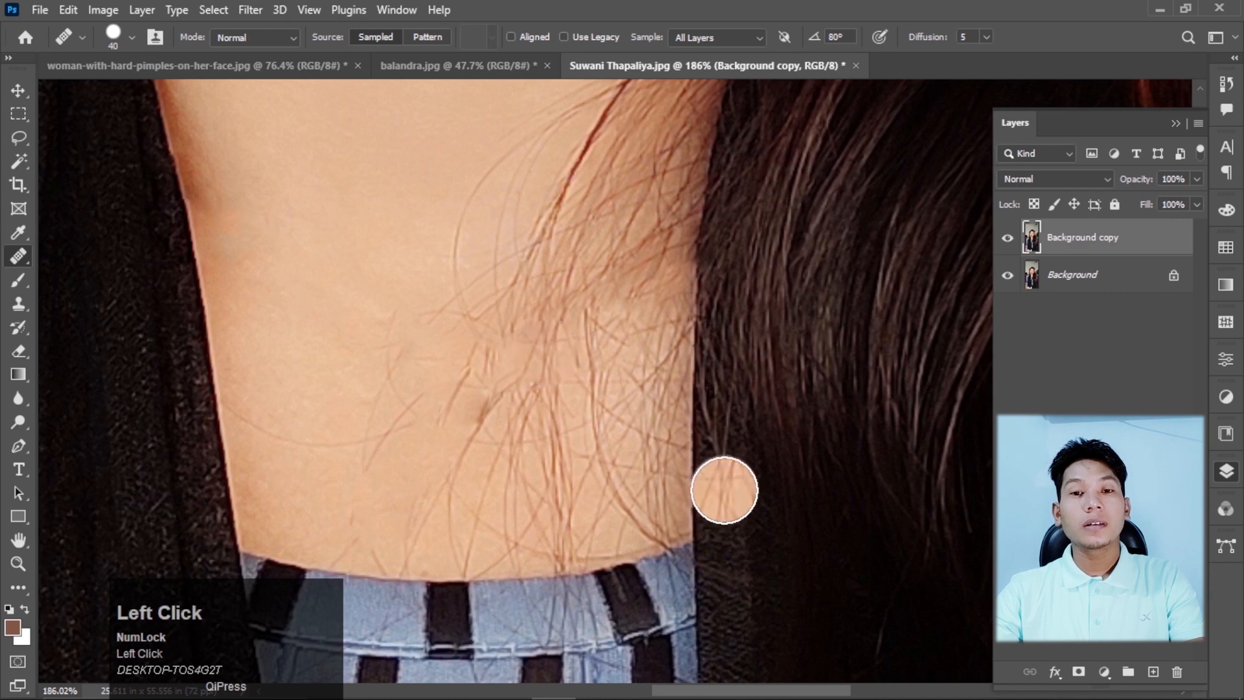
{"action": "left_click", "coordinate": [453, 488], "text": "alt"}
{"action": "left_click", "coordinate": [507, 374]}
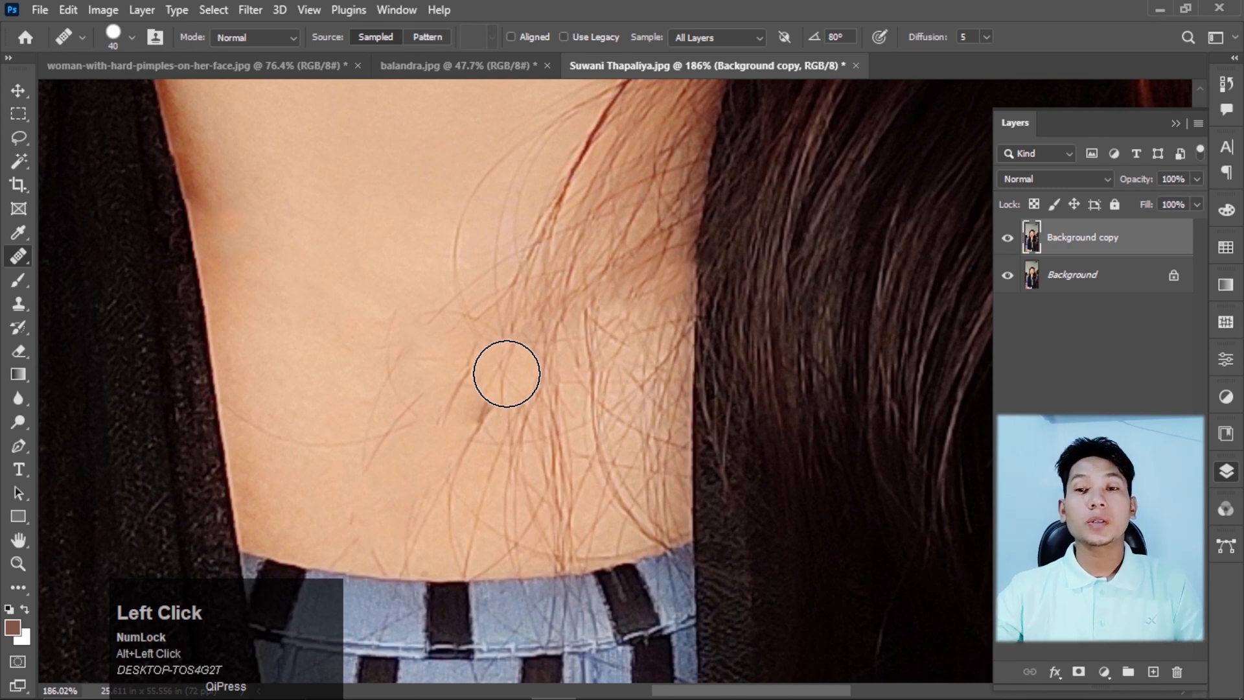
Step: Fit the whole portrait in view and toggle the Background copy layer's visibility to compare before and after
{"action": "key", "text": "ctrl+0"}
{"action": "left_click", "coordinate": [1008, 238]}
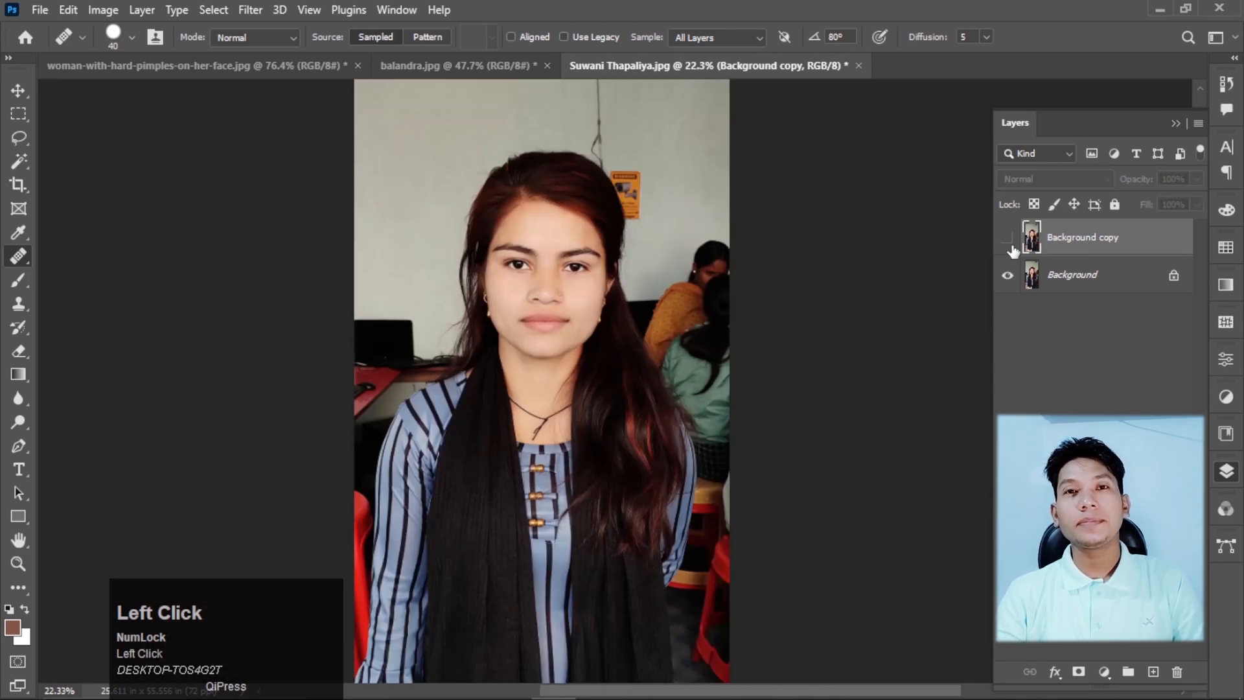
{"action": "left_click", "coordinate": [1008, 239]}
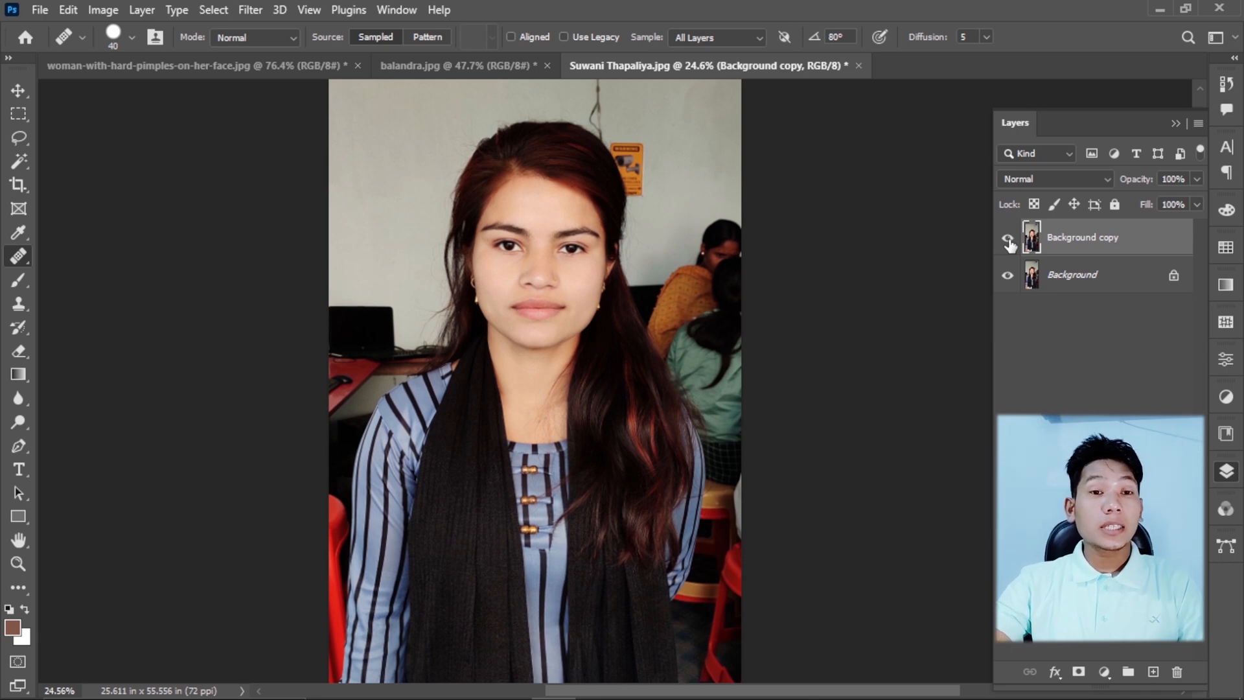
Step: Open the red-eye-in-photo-1200x630 image from the Healing Brush Tool folder in File Explorer as a separate Photoshop document
{"action": "right_click", "coordinate": [18, 256]}
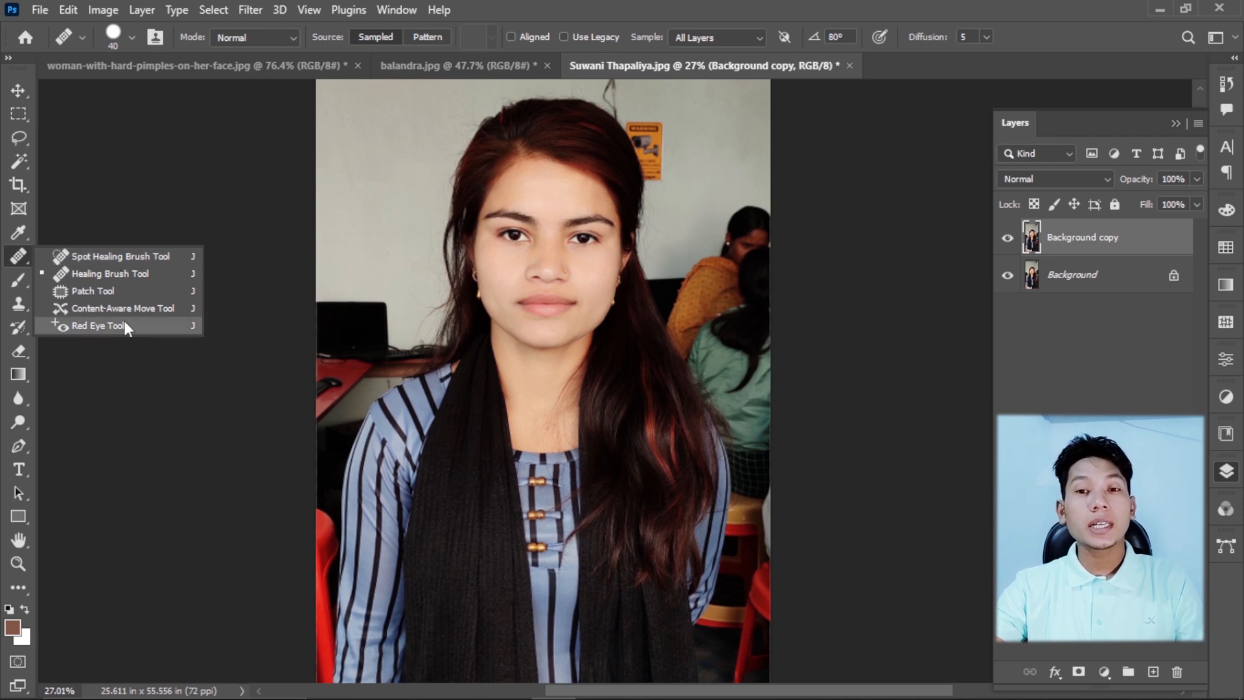
{"action": "left_click", "coordinate": [18, 90]}
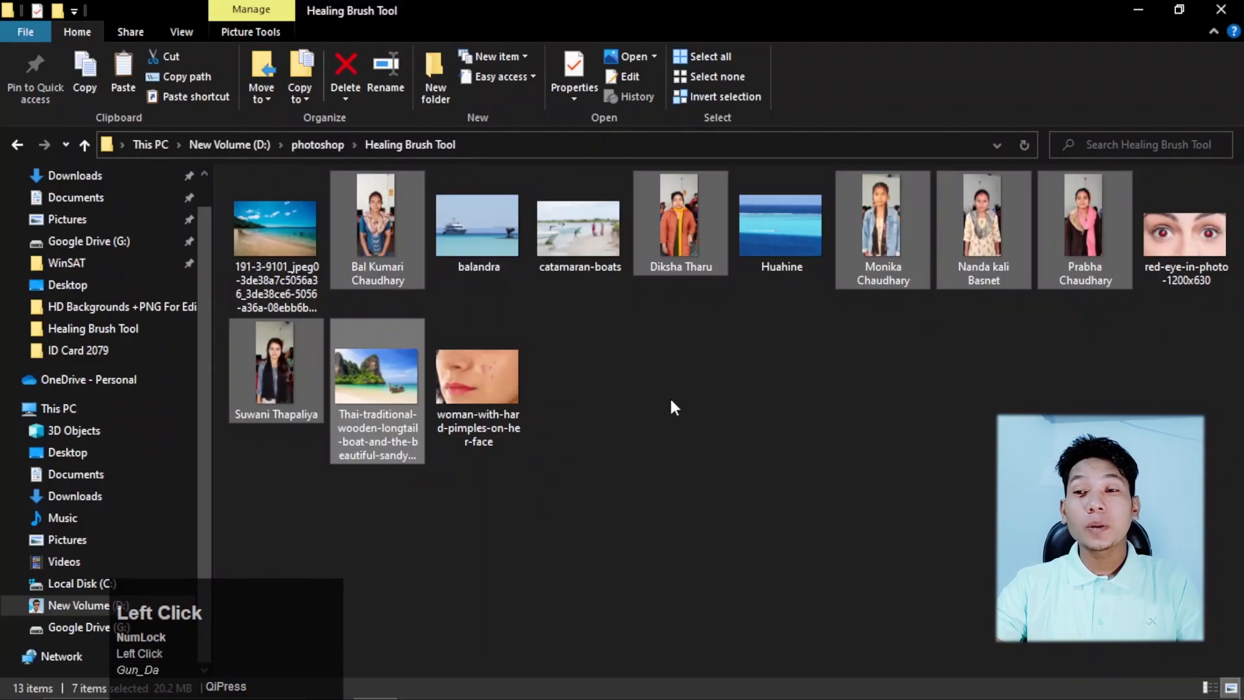
{"action": "left_click", "coordinate": [674, 393]}
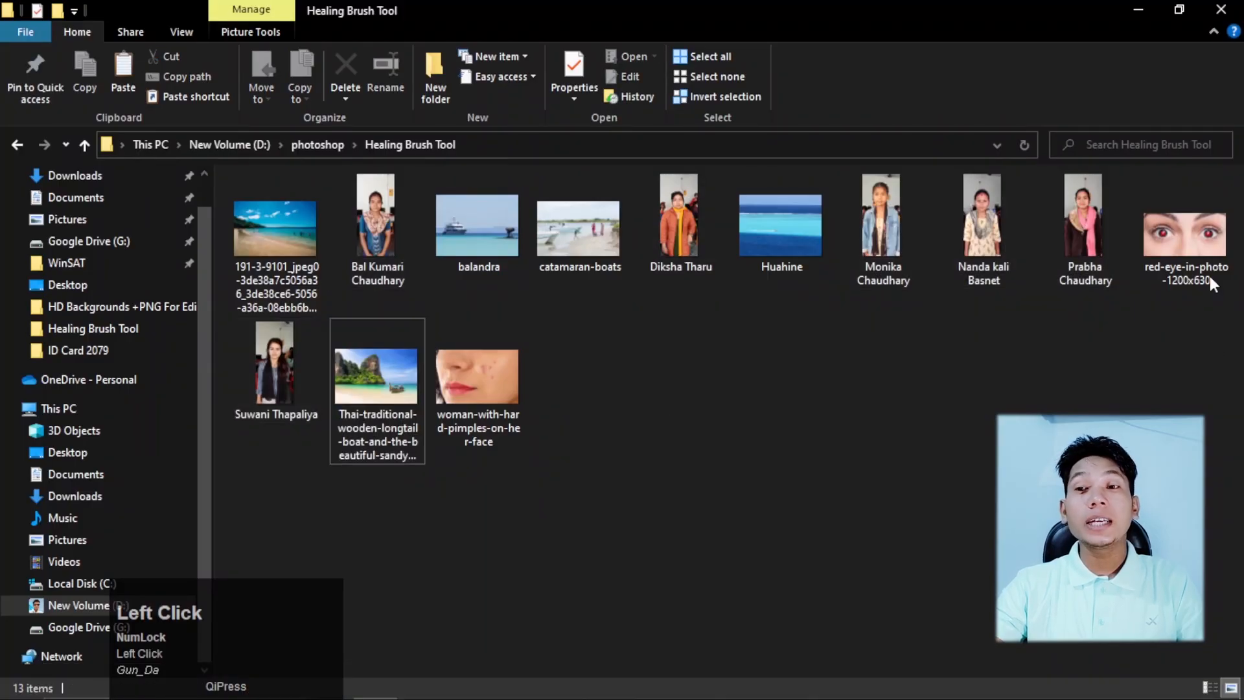
{"action": "left_click_drag", "start_coordinate": [1210, 276], "coordinate": [594, 696]}
{"action": "left_click_drag", "start_coordinate": [478, 696], "coordinate": [656, 236]}
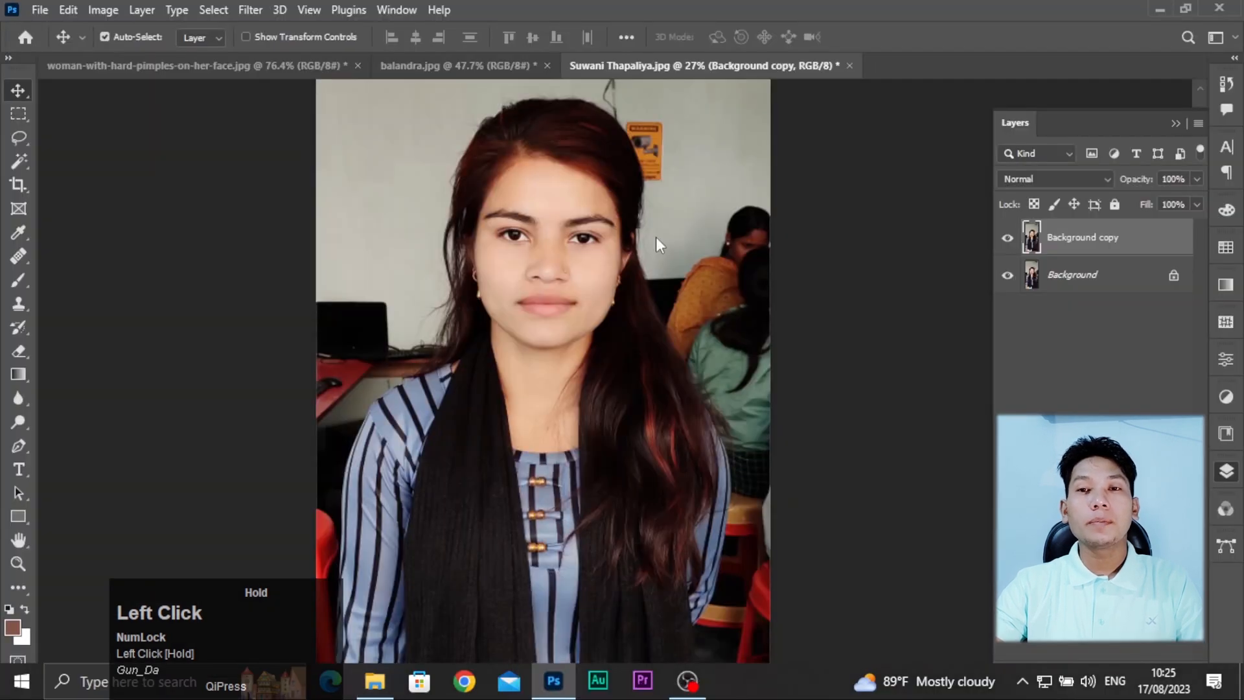
{"action": "left_click_drag", "start_coordinate": [877, 154], "coordinate": [924, 73]}
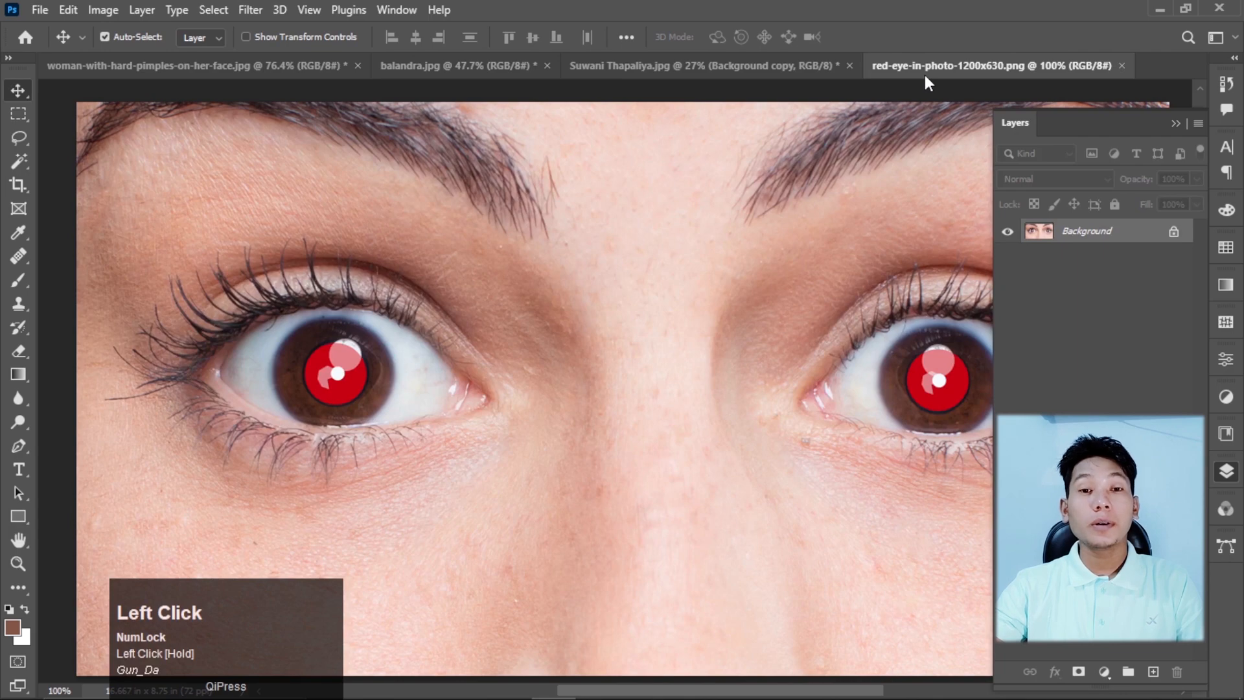
Step: Remove the red glare from both pupils in the eye close-up with the Red Eye Tool
{"action": "scroll", "coordinate": [619, 350], "scroll_direction": "up", "scroll_amount": 1}
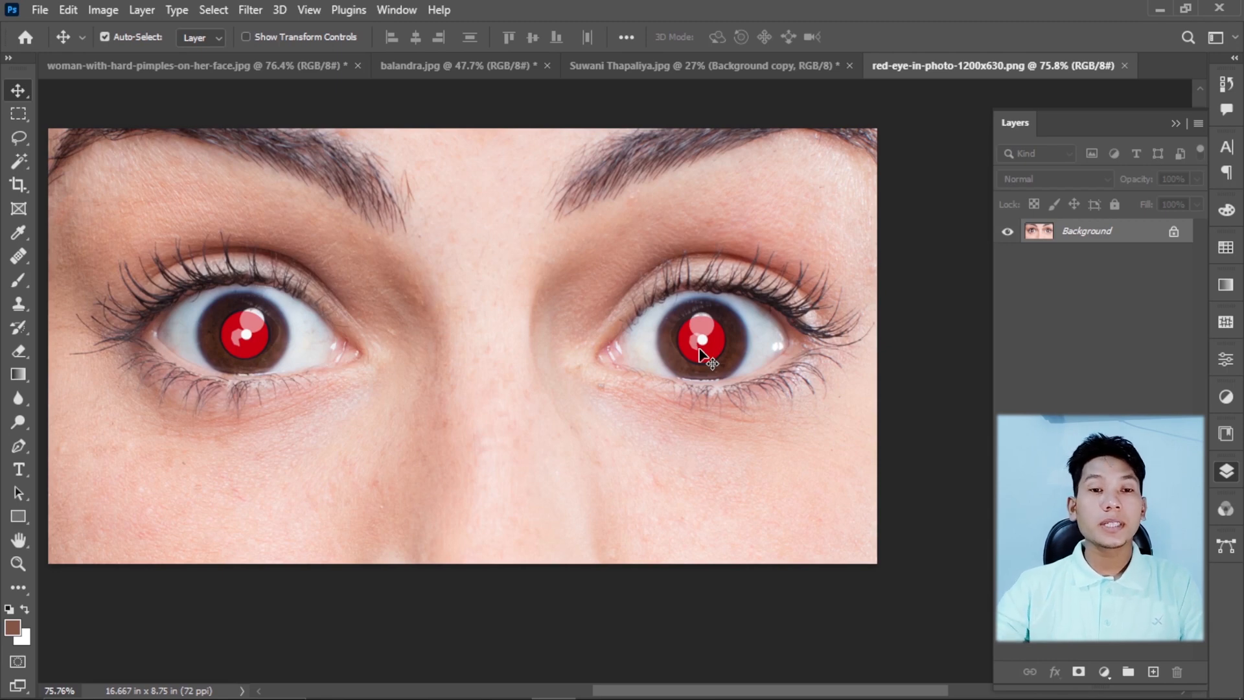
{"action": "right_click", "coordinate": [30, 254]}
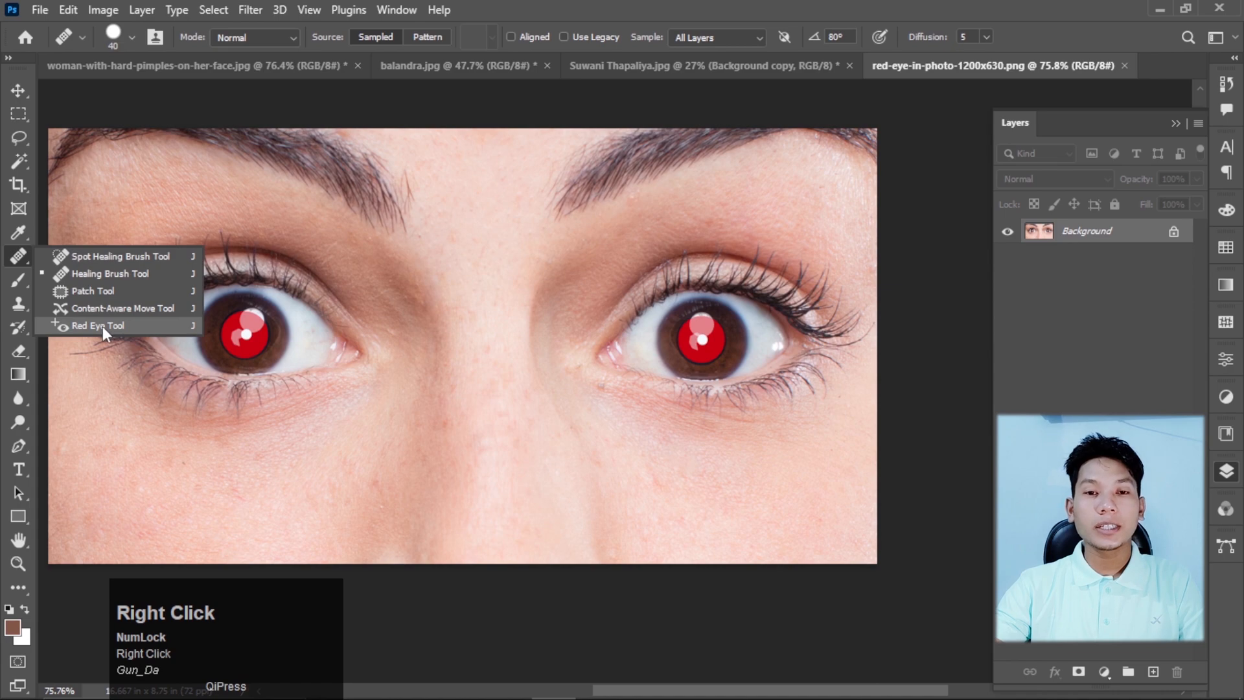
{"action": "left_click", "coordinate": [102, 325]}
{"action": "scroll", "coordinate": [258, 320], "scroll_direction": "up", "scroll_amount": 3}
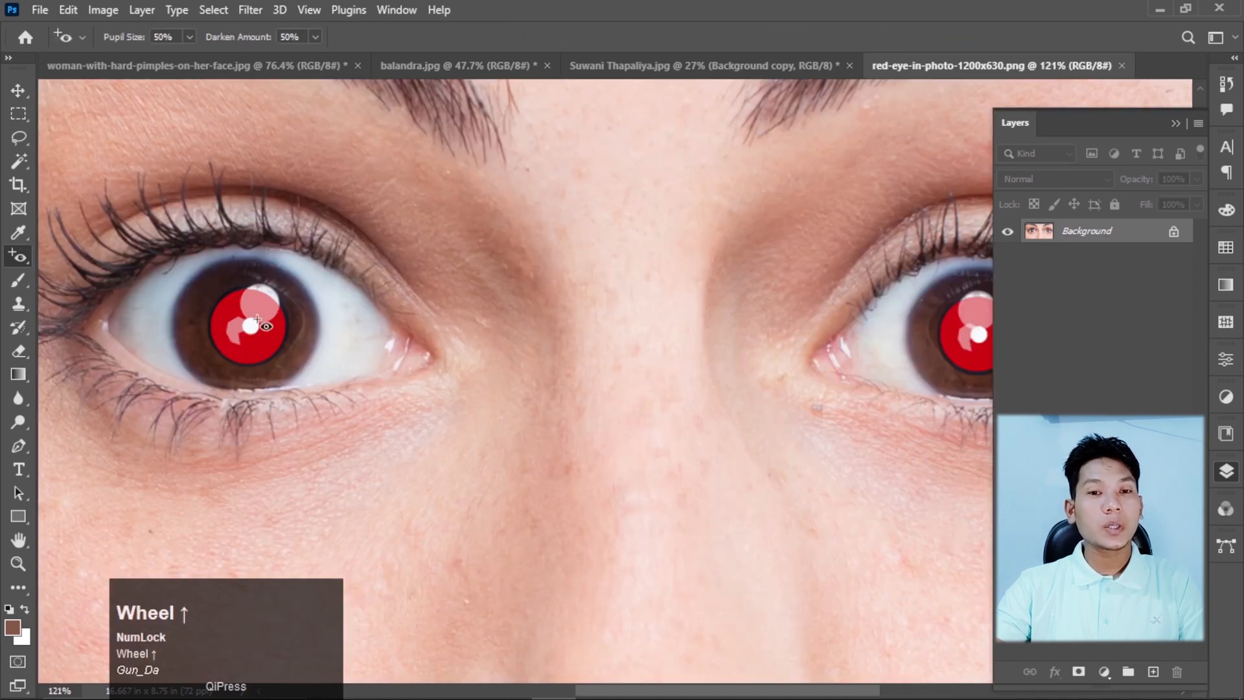
{"action": "left_click", "coordinate": [231, 312]}
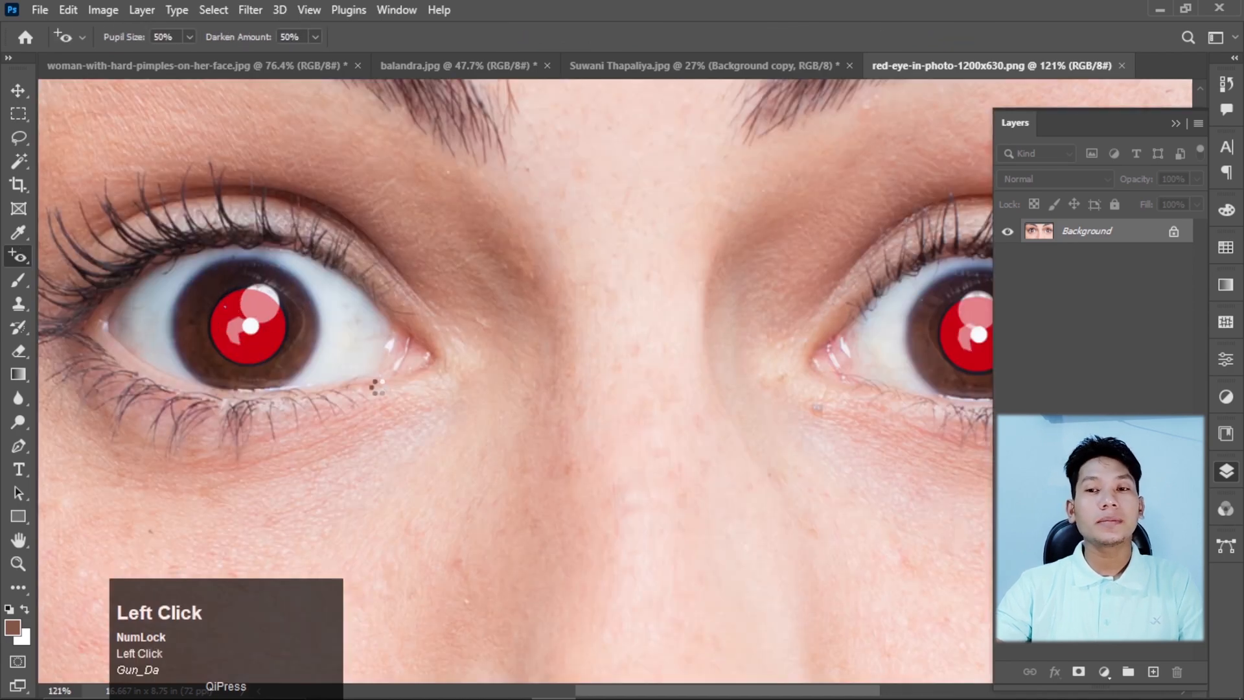
{"action": "scroll", "coordinate": [193, 416], "scroll_direction": "down", "scroll_amount": 2}
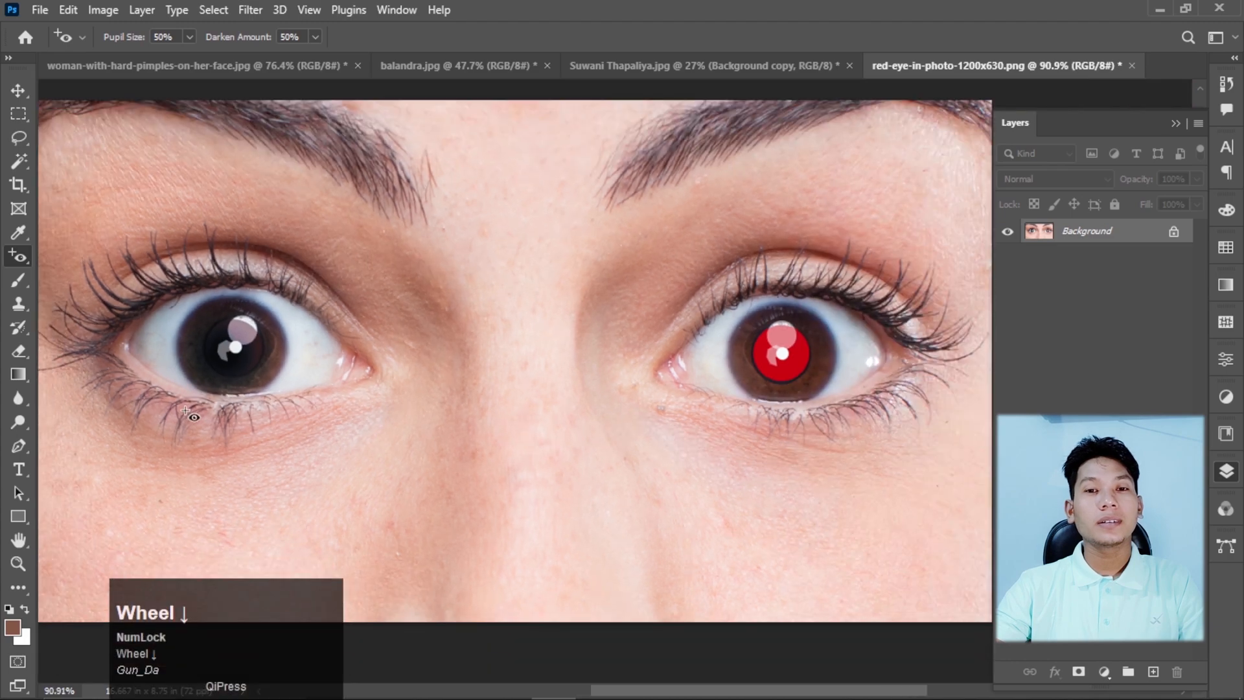
{"action": "left_click", "coordinate": [784, 370]}
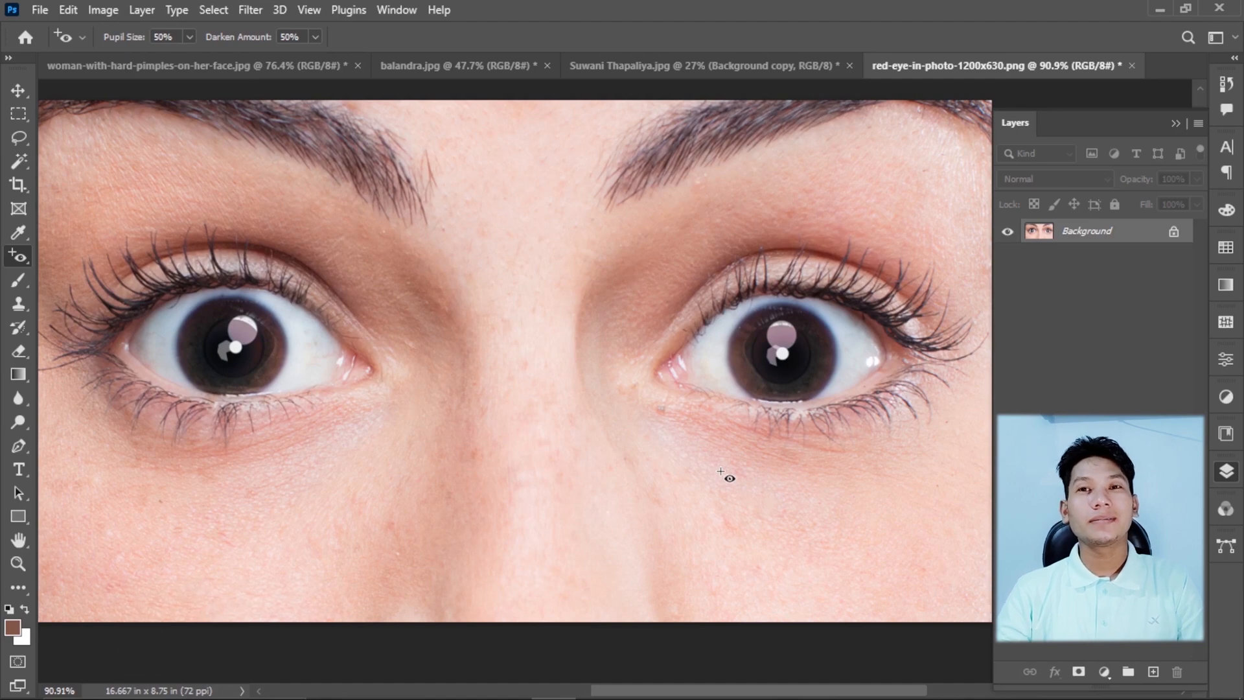
{"action": "scroll", "coordinate": [713, 453], "scroll_direction": "down", "scroll_amount": 3}
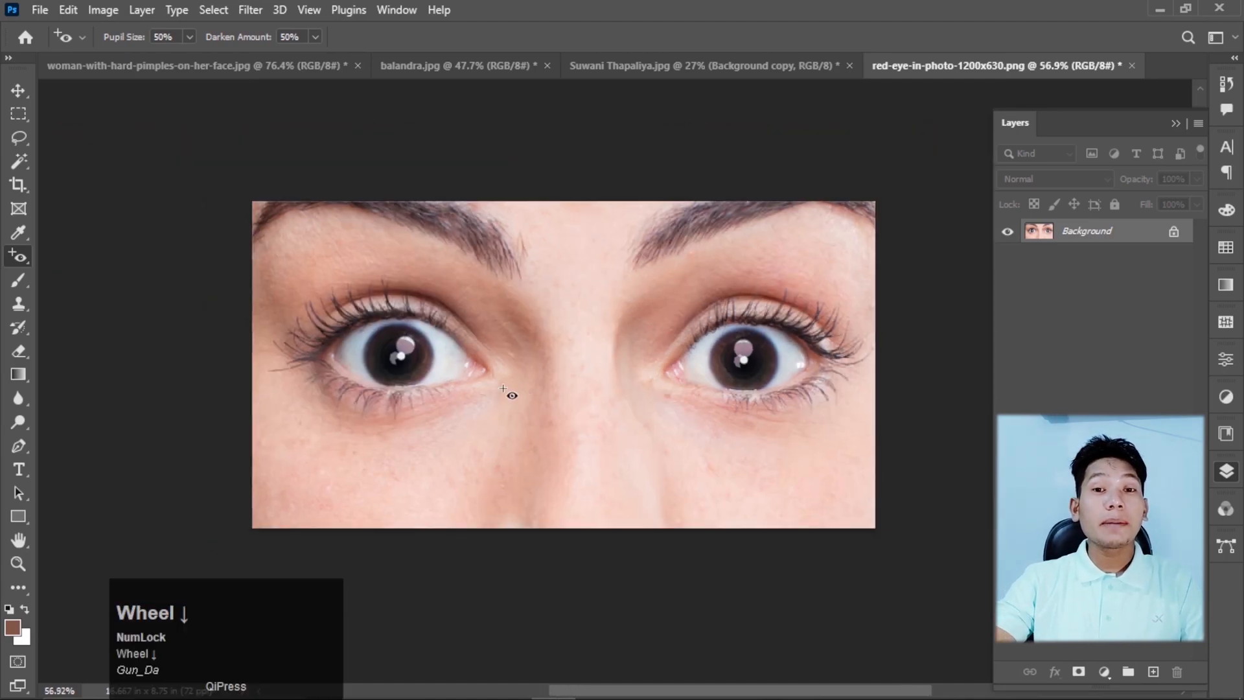
{"action": "scroll", "coordinate": [509, 394], "scroll_direction": "up", "scroll_amount": 2}
Step: Activate the Spot Healing Brush Tool and review the edited balandra.jpg photo and the retouched portrait
{"action": "right_click", "coordinate": [26, 256]}
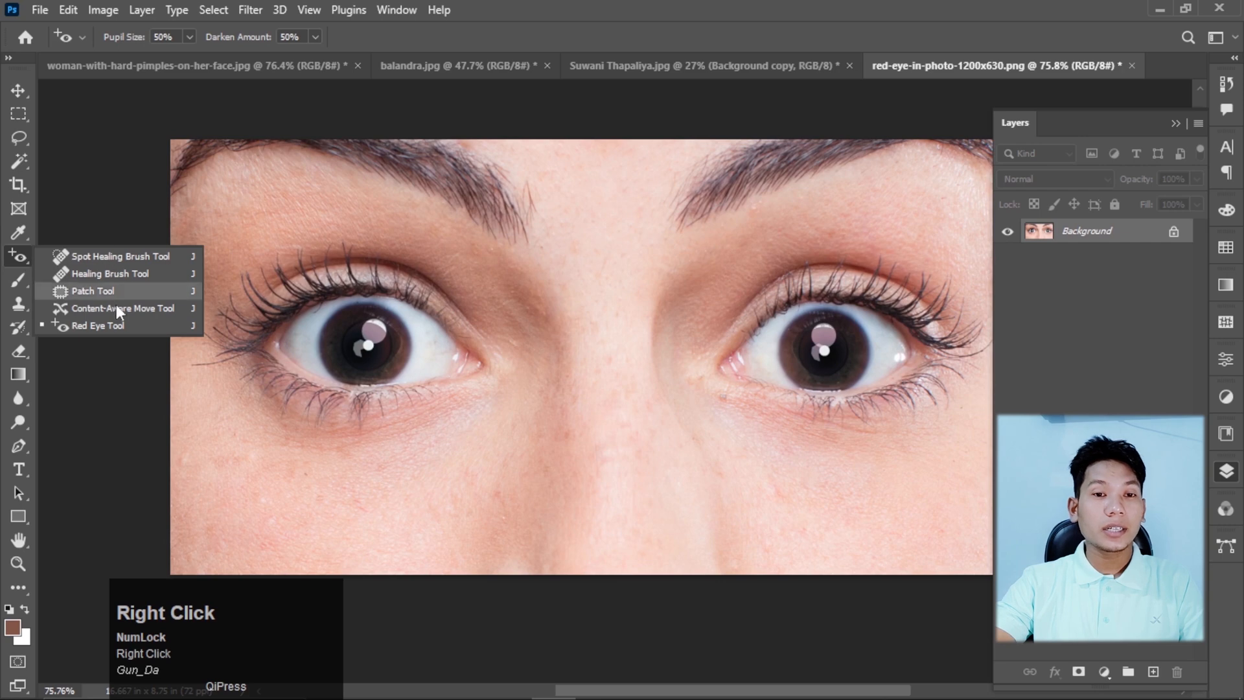
{"action": "left_click", "coordinate": [131, 256]}
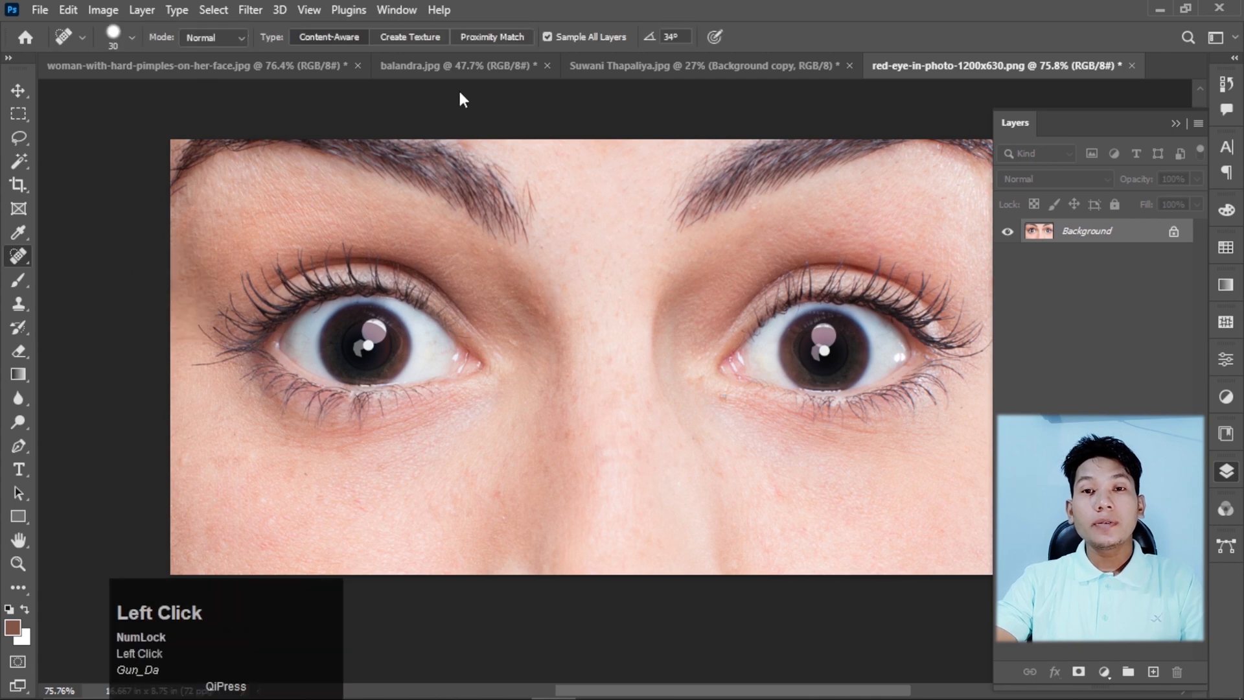
{"action": "left_click", "coordinate": [457, 71]}
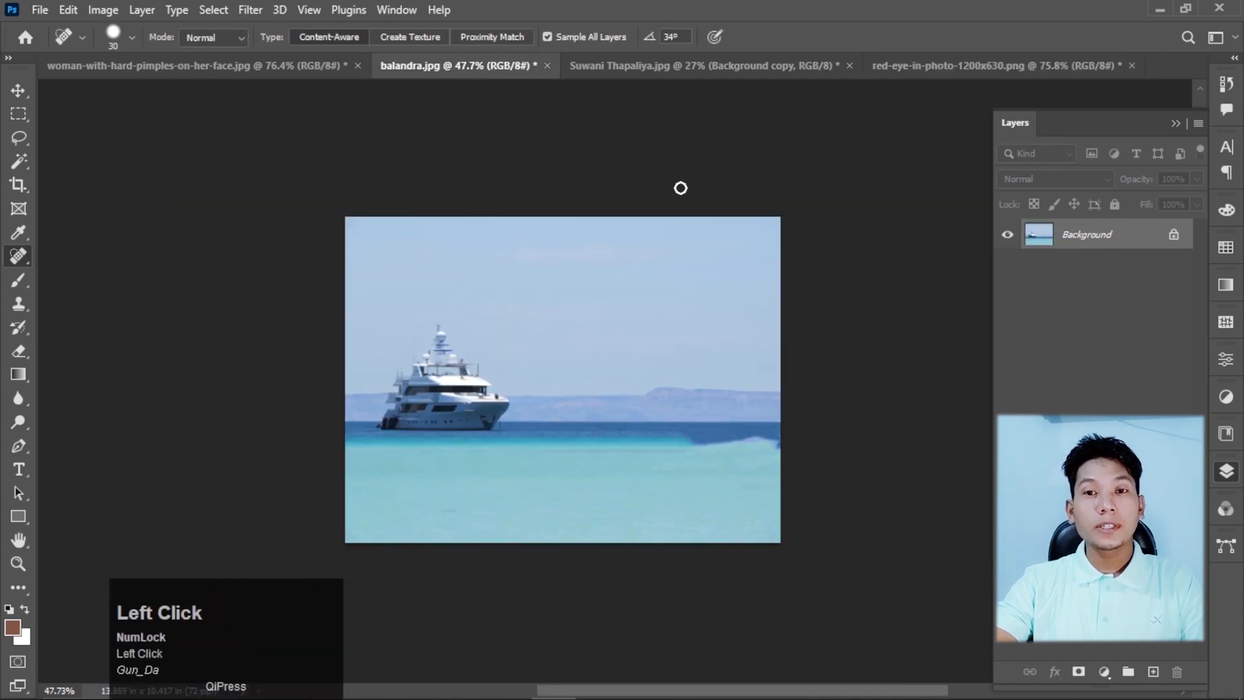
{"action": "left_click", "coordinate": [646, 67]}
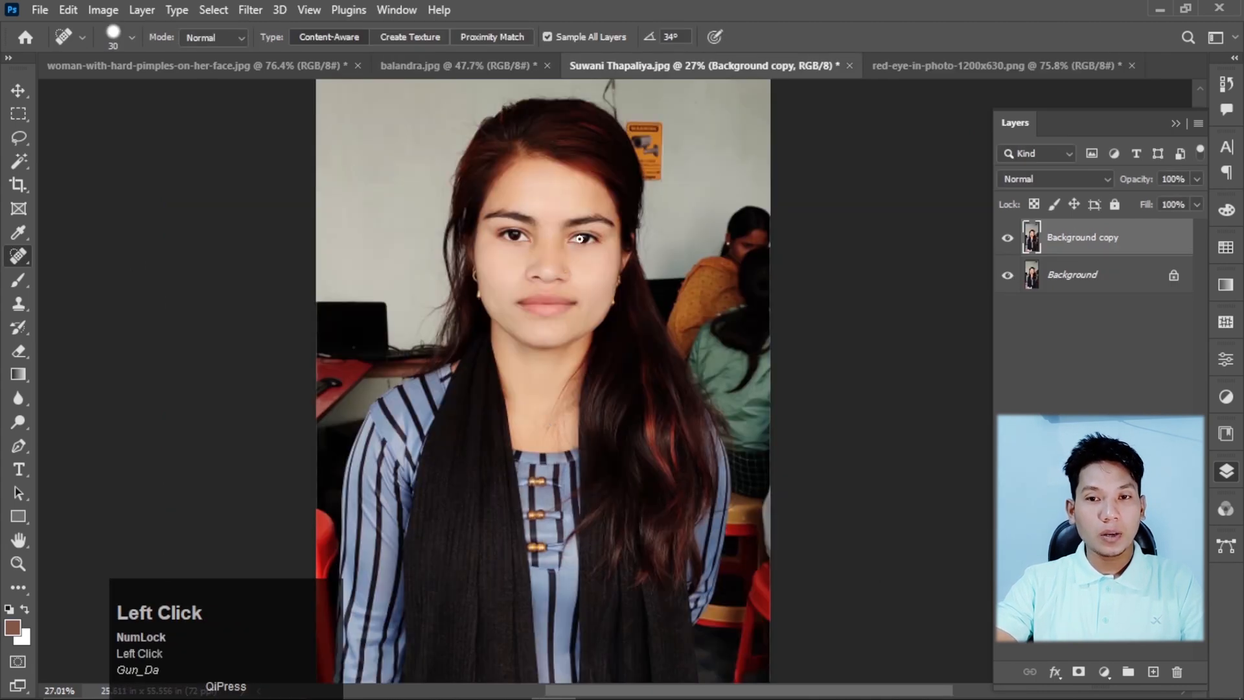
{"action": "scroll", "coordinate": [528, 208], "scroll_direction": "up", "scroll_amount": 3}
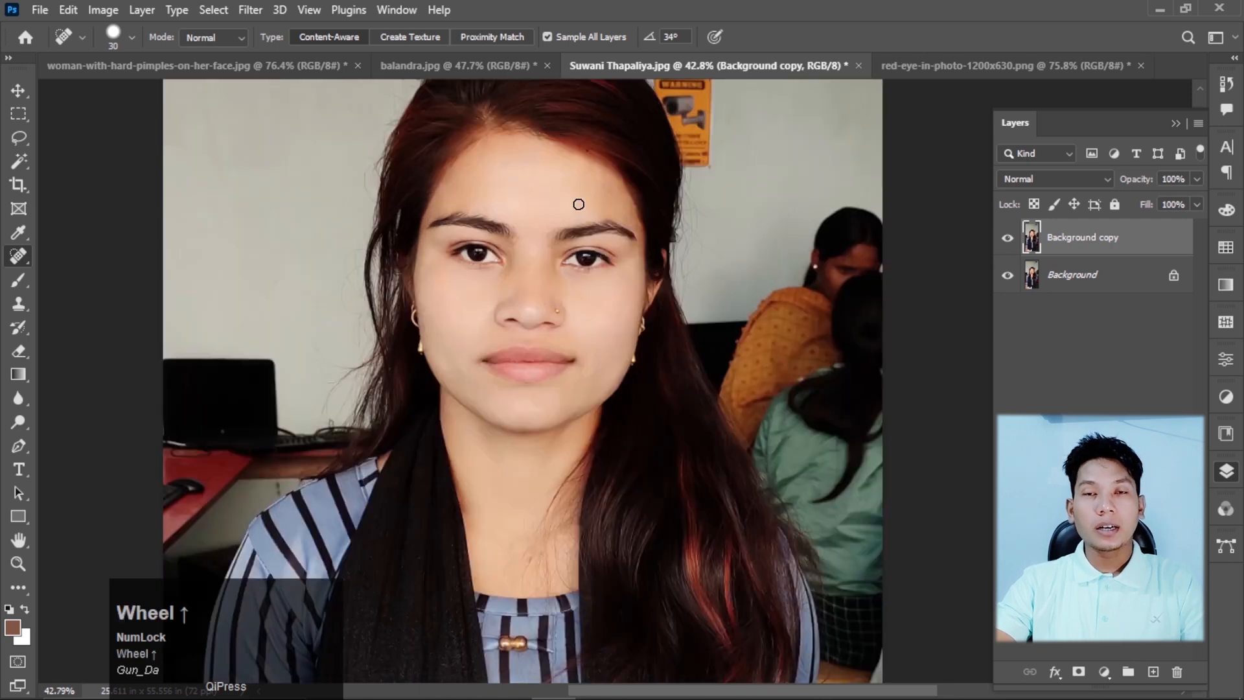
{"action": "scroll", "coordinate": [576, 276], "scroll_direction": "down", "scroll_amount": 2}
{"action": "scroll", "coordinate": [574, 291], "scroll_direction": "down", "scroll_amount": 2}
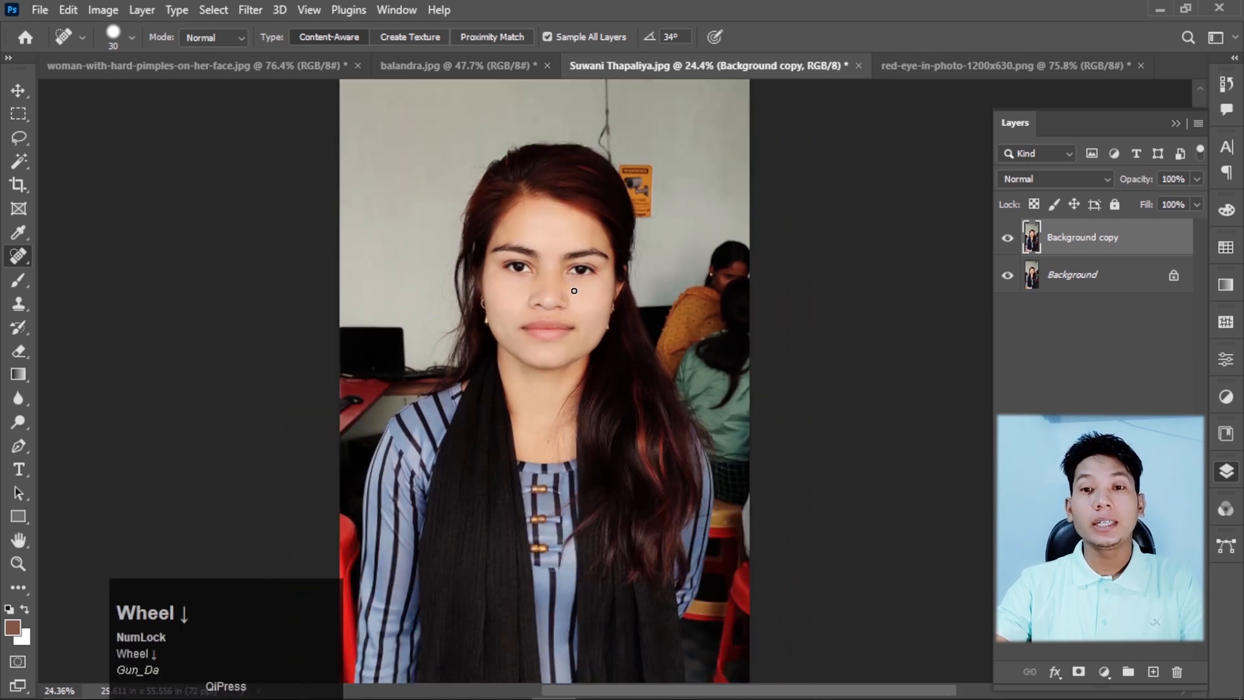